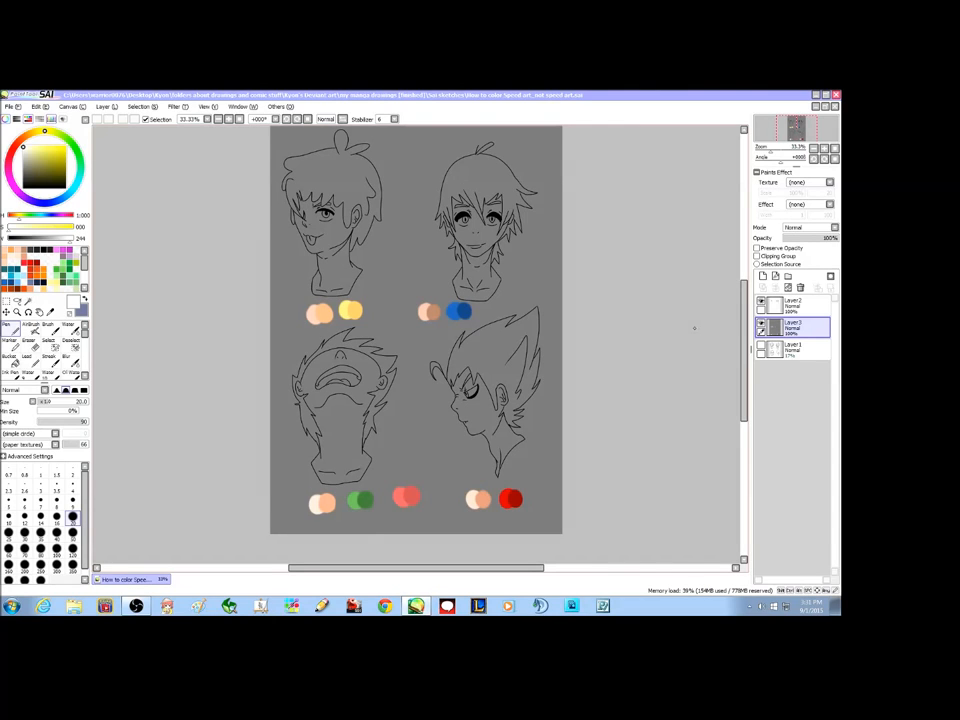
pyautogui.moveTo(746, 304); pyautogui.dragTo(757, 297)
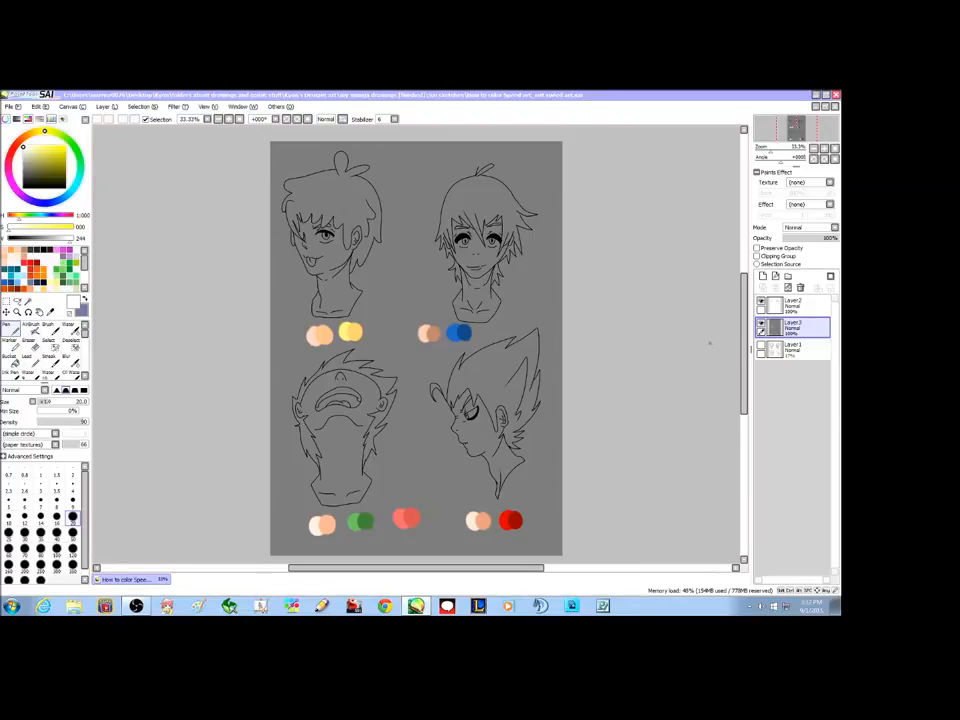
pyautogui.moveTo(743, 309); pyautogui.dragTo(743, 312)
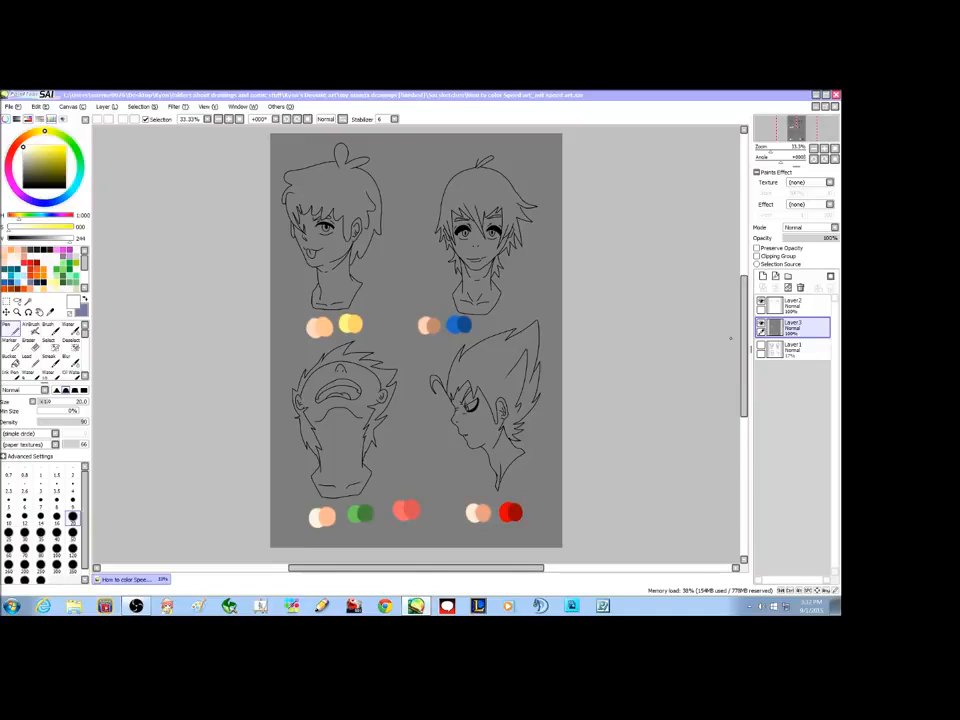
pyautogui.moveTo(744, 300); pyautogui.dragTo(744, 295)
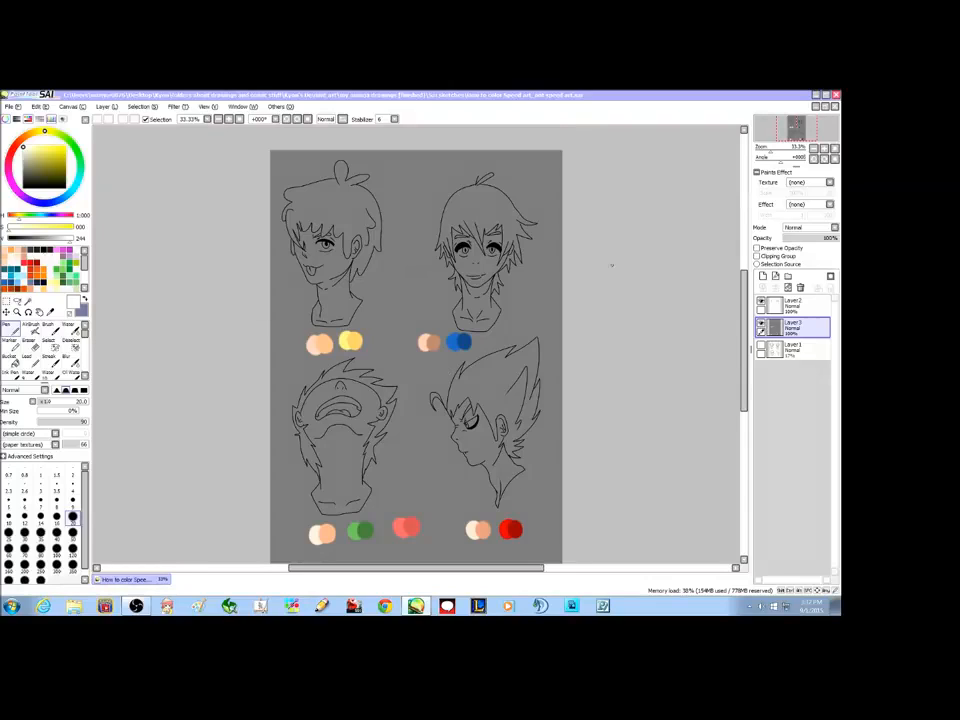
# Step: Add a new layer below the line art and magic-wand select the upper-left head's face, ear and neck using the Layer2 line art
pyautogui.click(763, 276)
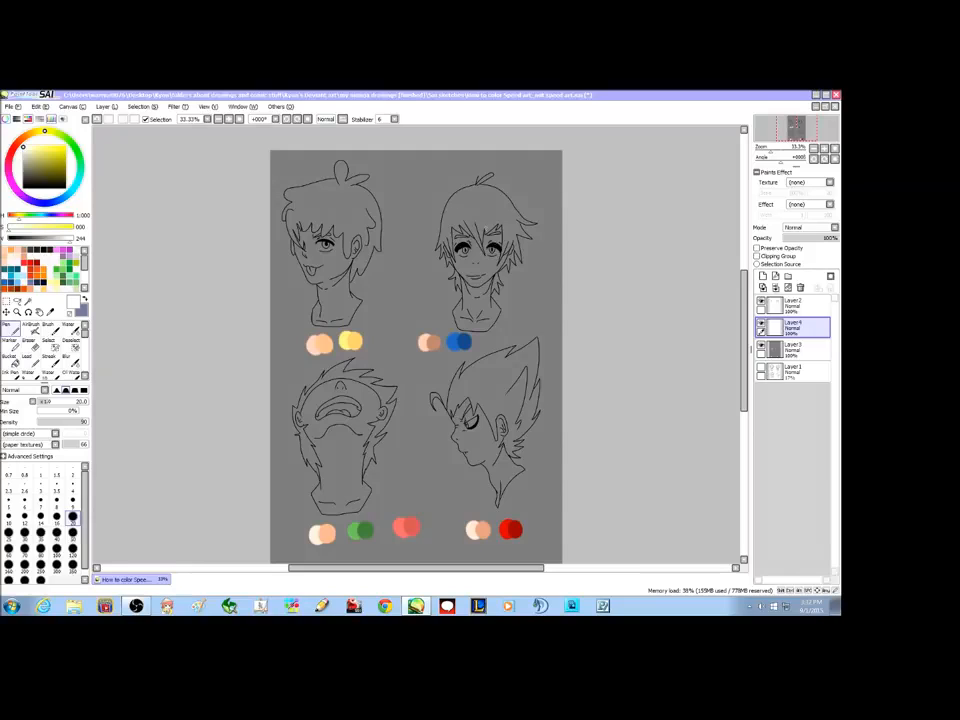
pyautogui.click(782, 305)
pyautogui.click(28, 301)
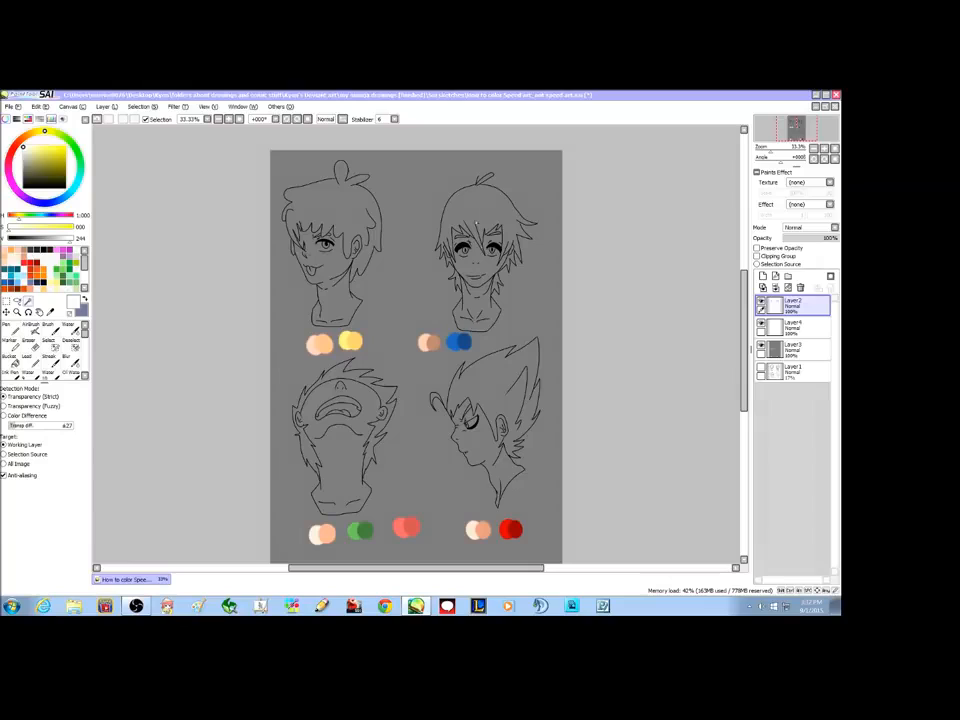
pyautogui.click(334, 210)
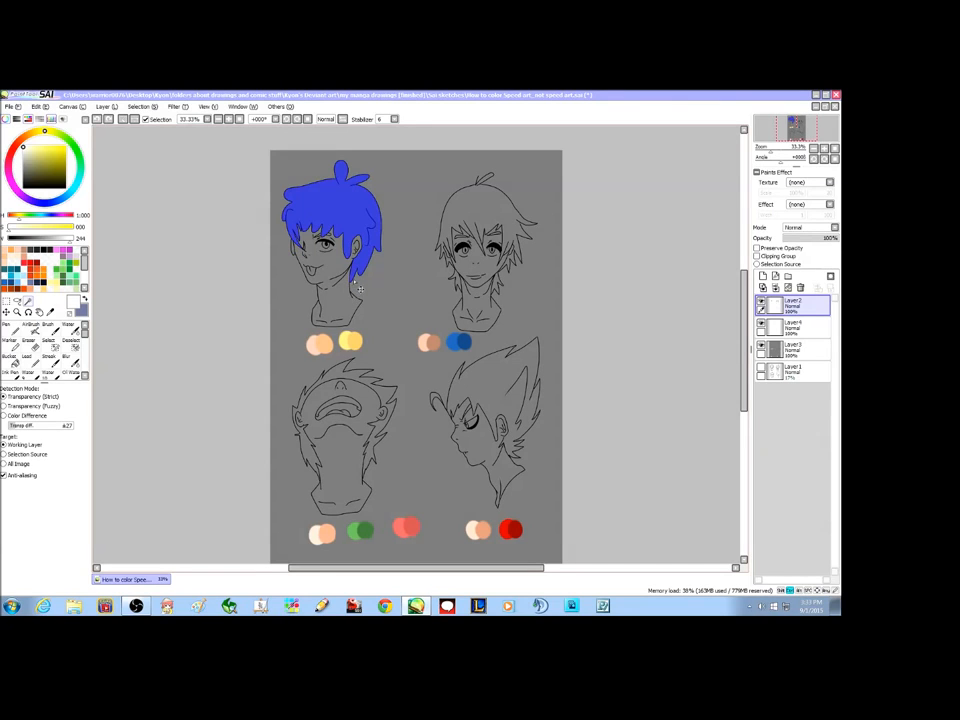
pyautogui.hotkey('ctrl', 'd')
pyautogui.click(338, 268)
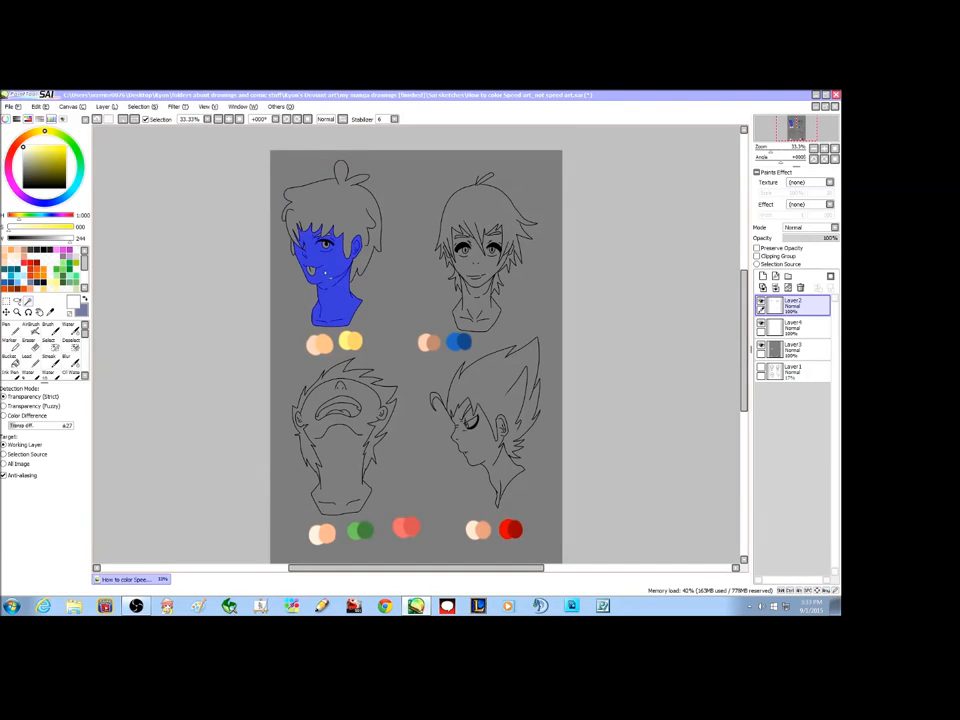
pyautogui.click(229, 119)
pyautogui.click(229, 119)
pyautogui.scroll(3, 370, 195)
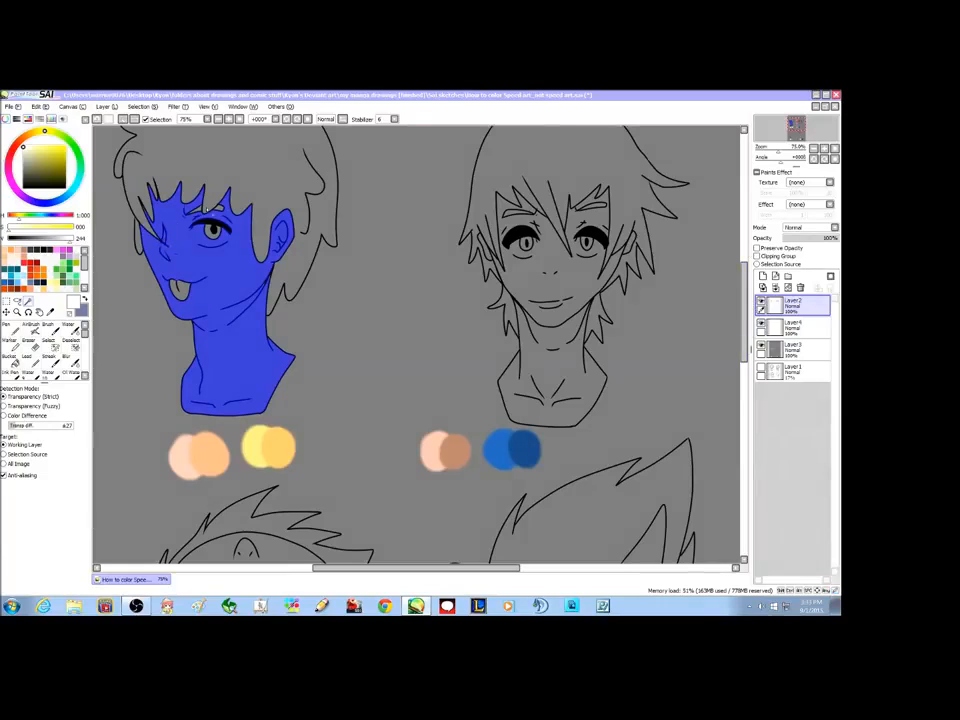
pyautogui.click(218, 119)
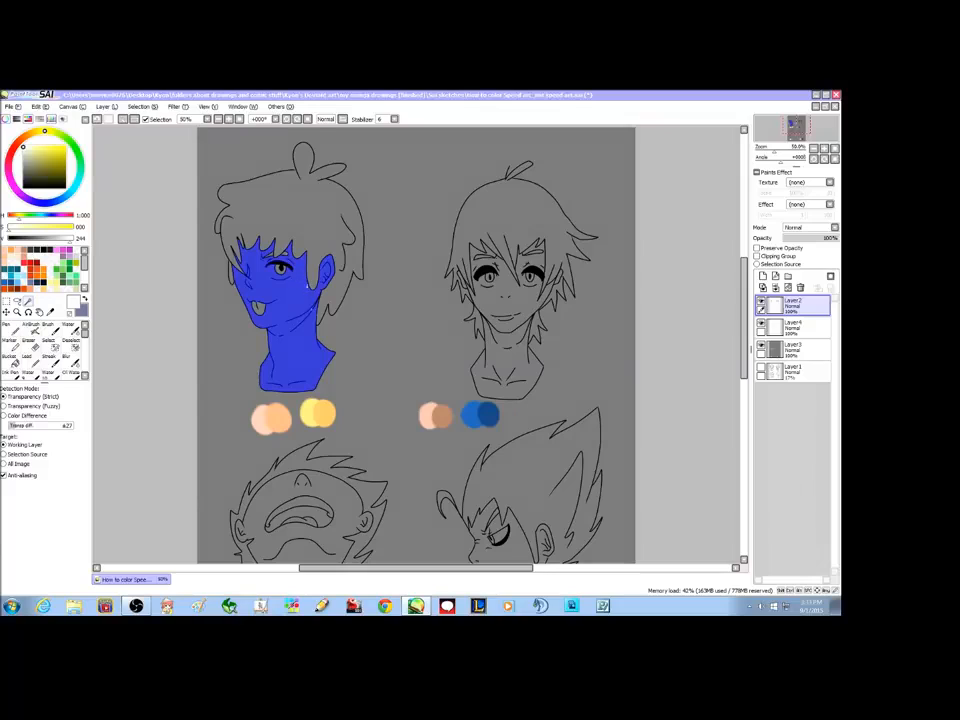
# Step: Fill the selected face and neck on the new layer with the light peach swatch colour, using the Pen at size 350
pyautogui.click(802, 329)
pyautogui.click(47, 313)
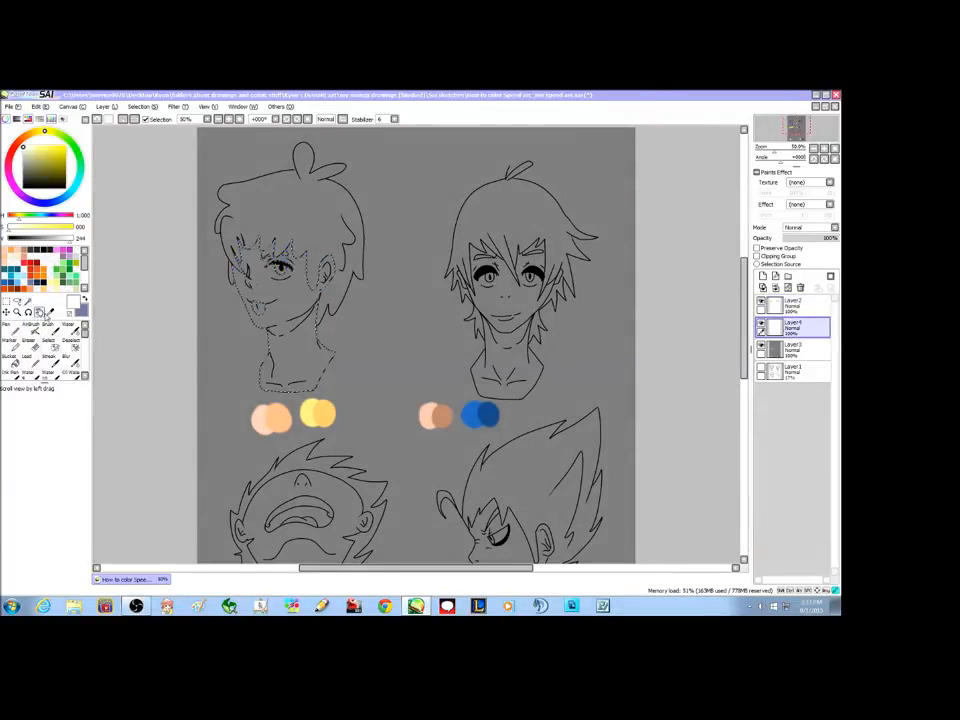
pyautogui.click(47, 313)
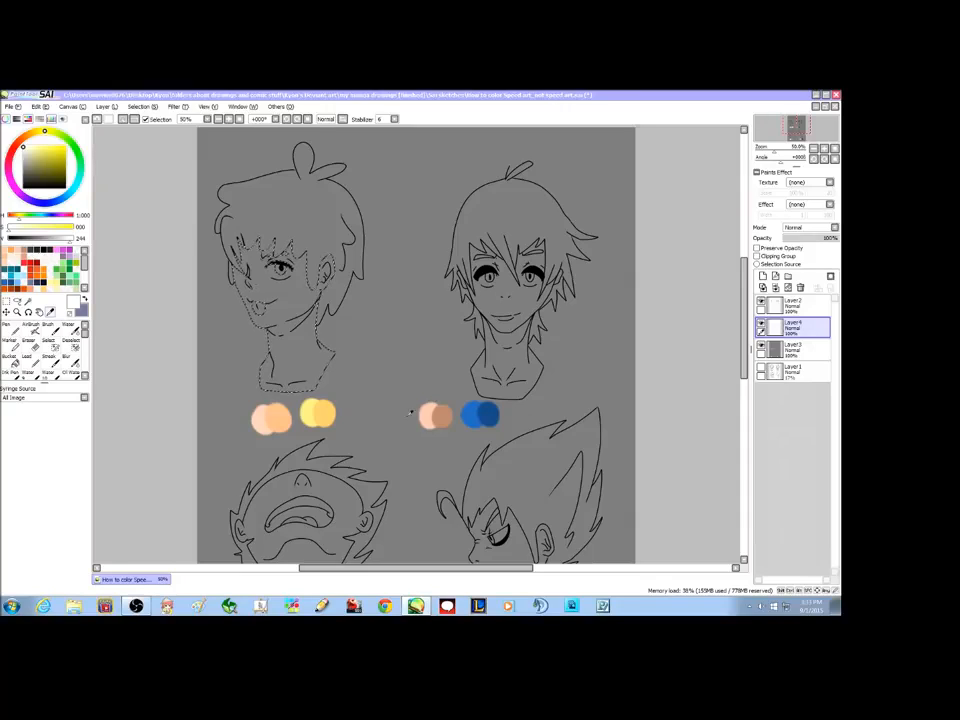
pyautogui.click(262, 416)
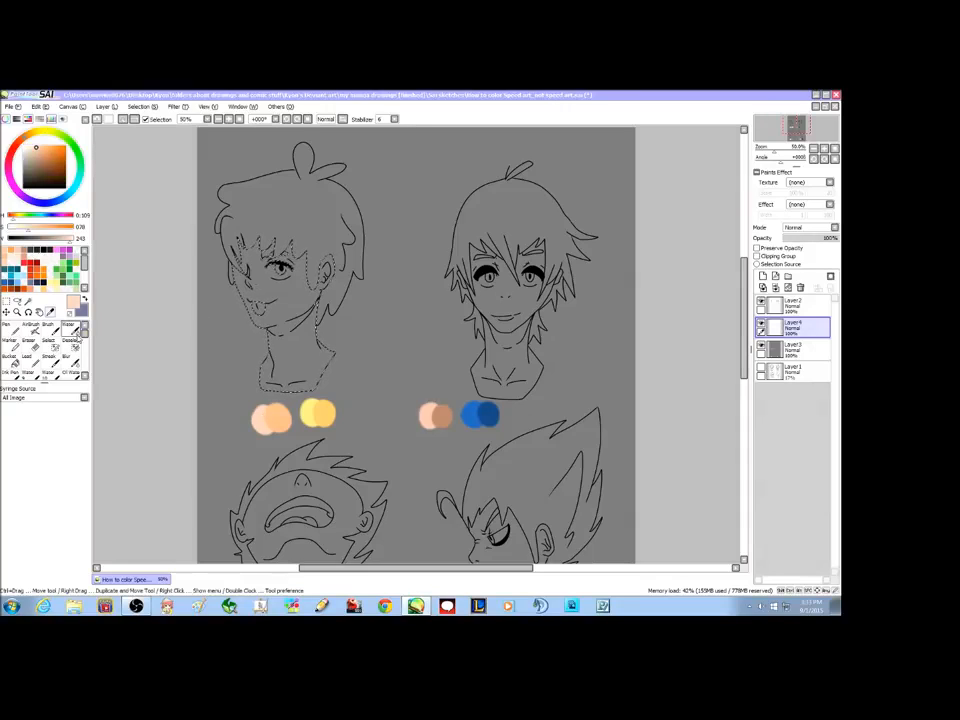
pyautogui.click(8, 330)
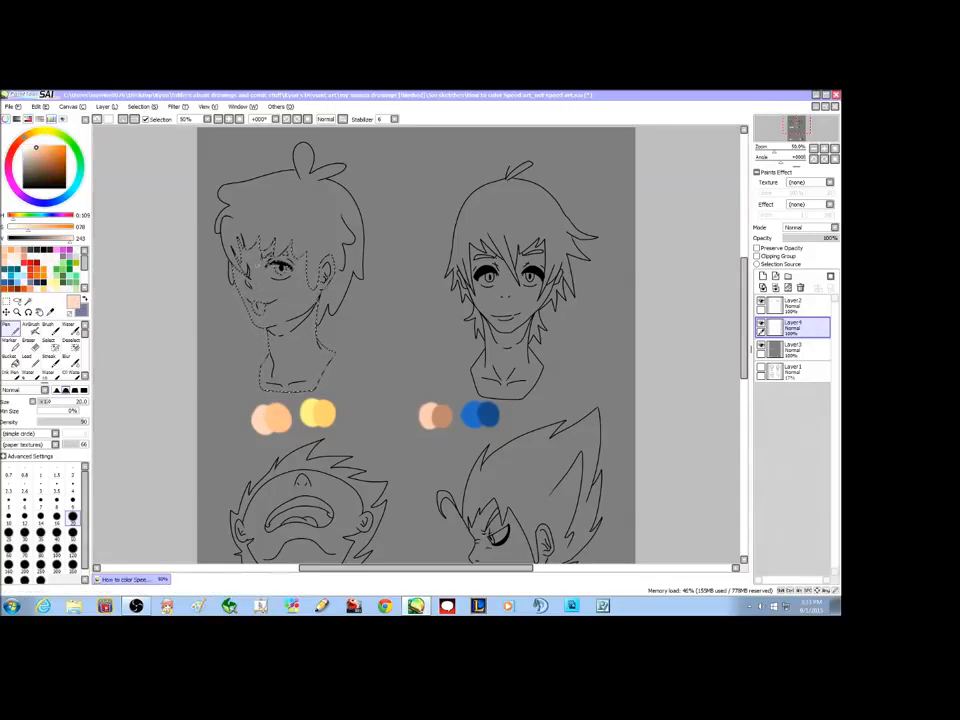
pyautogui.click(72, 565)
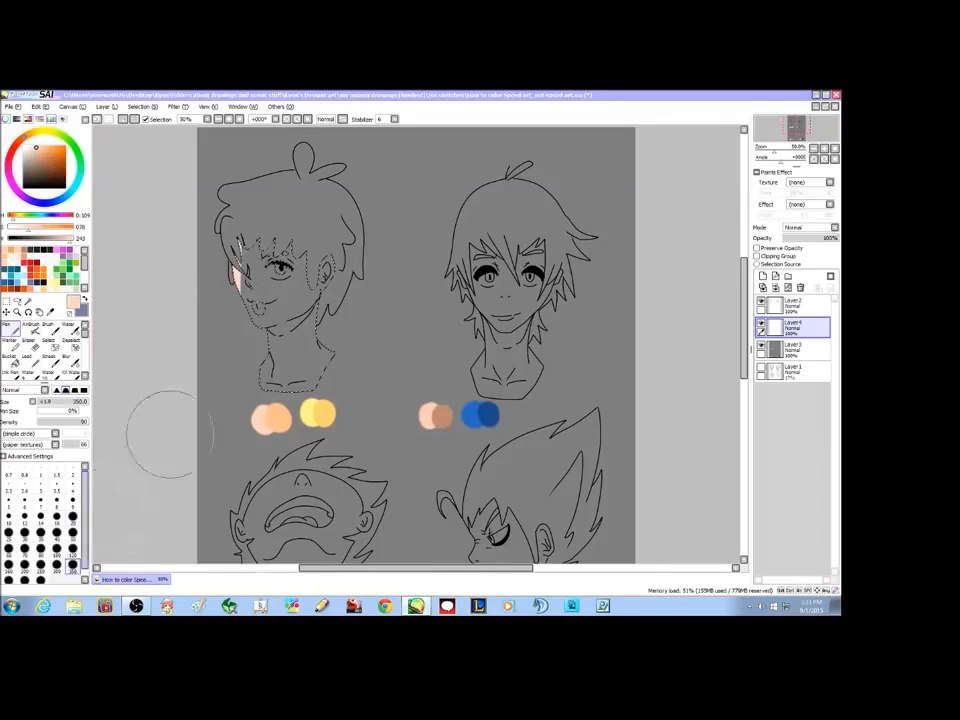
pyautogui.moveTo(214, 279)
pyautogui.mouseDown()
pyautogui.moveTo(283, 240)
pyautogui.moveTo(246, 381)
pyautogui.mouseUp()
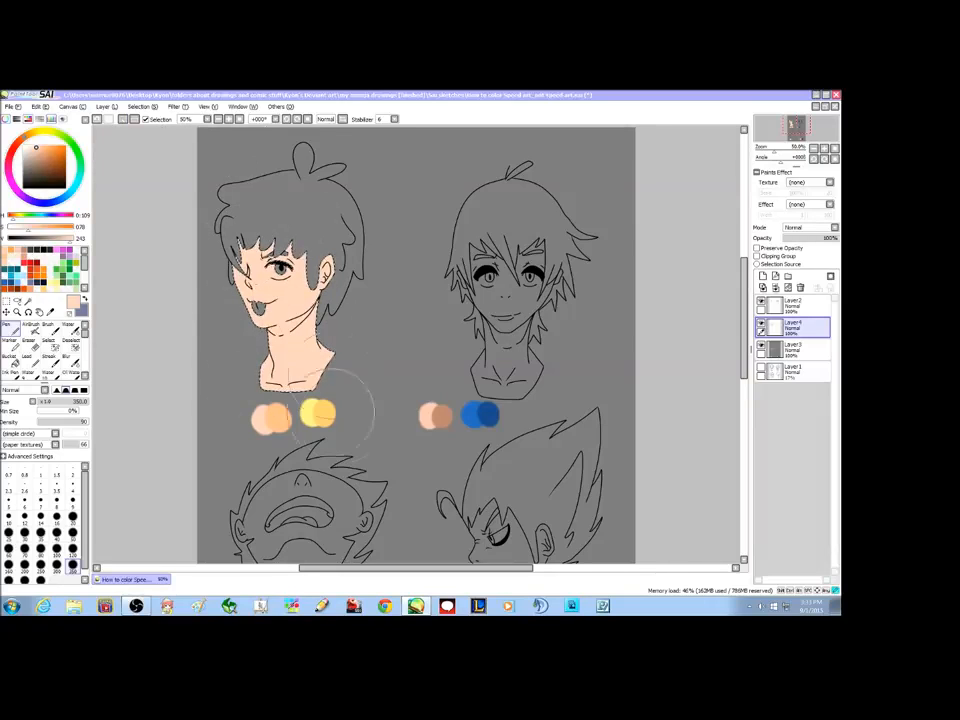
# Step: Shade the far side of the upper-left head's face with the darker peach swatch colour, using the Pen at size 9
pyautogui.moveTo(745, 290)
pyautogui.mouseDown()
pyautogui.moveTo(747, 305)
pyautogui.moveTo(745, 277)
pyautogui.moveTo(746, 323)
pyautogui.moveTo(745, 305)
pyautogui.mouseUp()
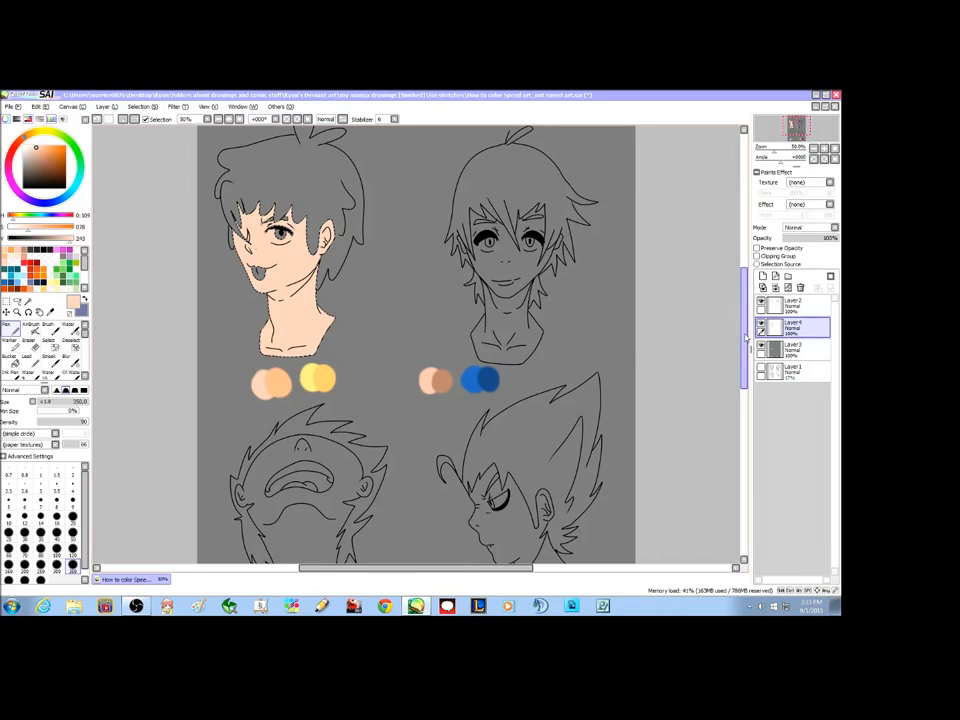
pyautogui.moveTo(745, 344); pyautogui.dragTo(718, 343)
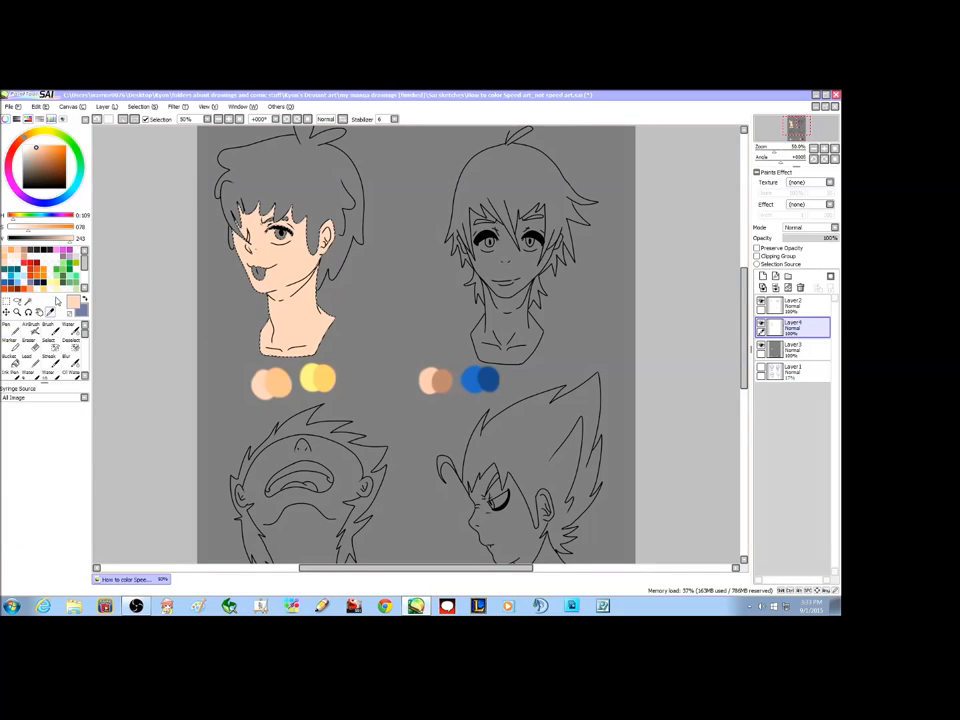
pyautogui.keyDown('alt'); pyautogui.click(283, 383); pyautogui.keyUp('alt')
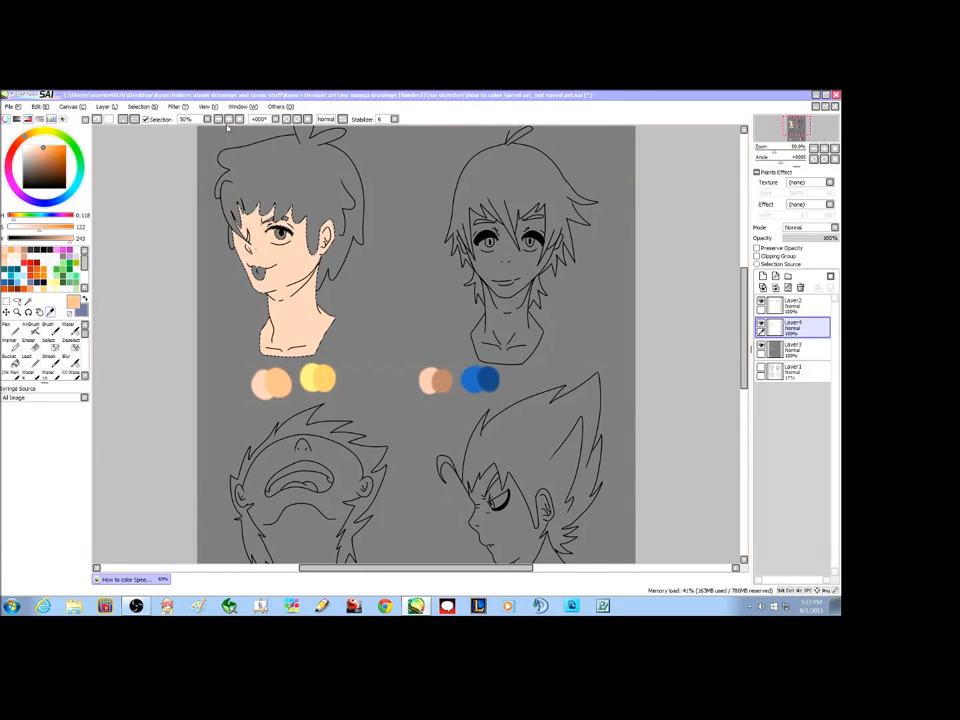
pyautogui.hotkey('ctrl', '+')
pyautogui.moveTo(421, 568); pyautogui.dragTo(353, 569)
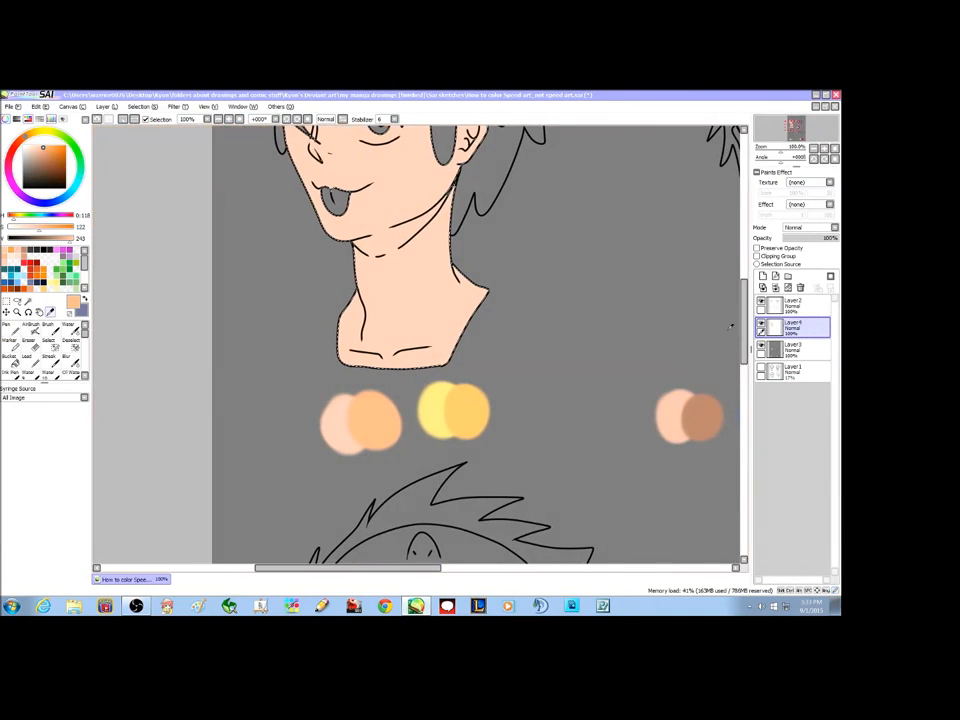
pyautogui.moveTo(745, 320); pyautogui.dragTo(745, 303)
pyautogui.click(11, 330)
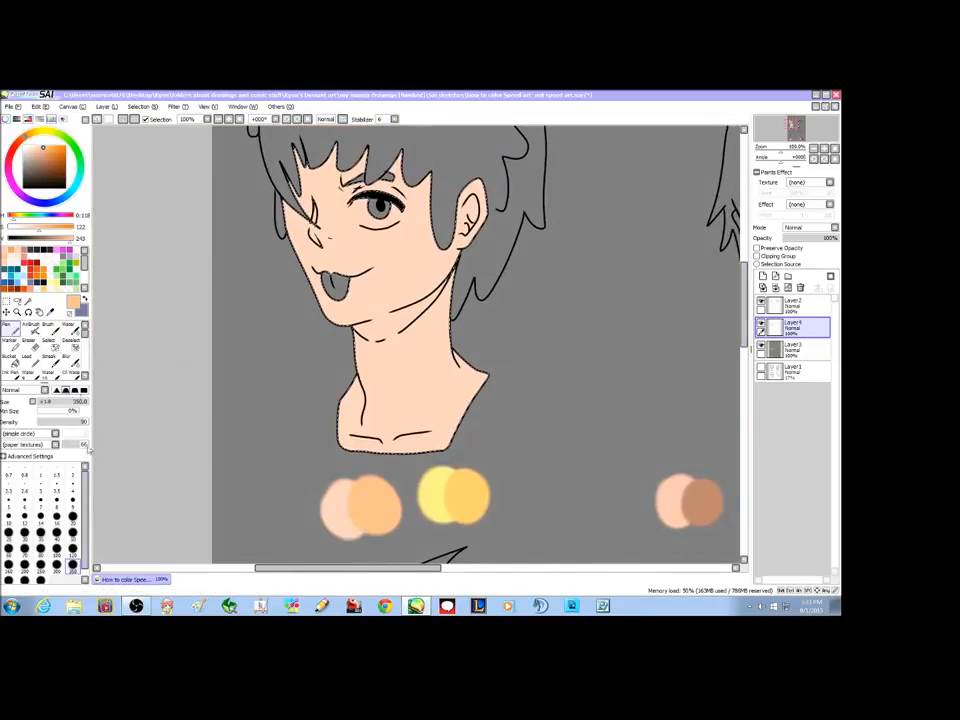
pyautogui.click(73, 502)
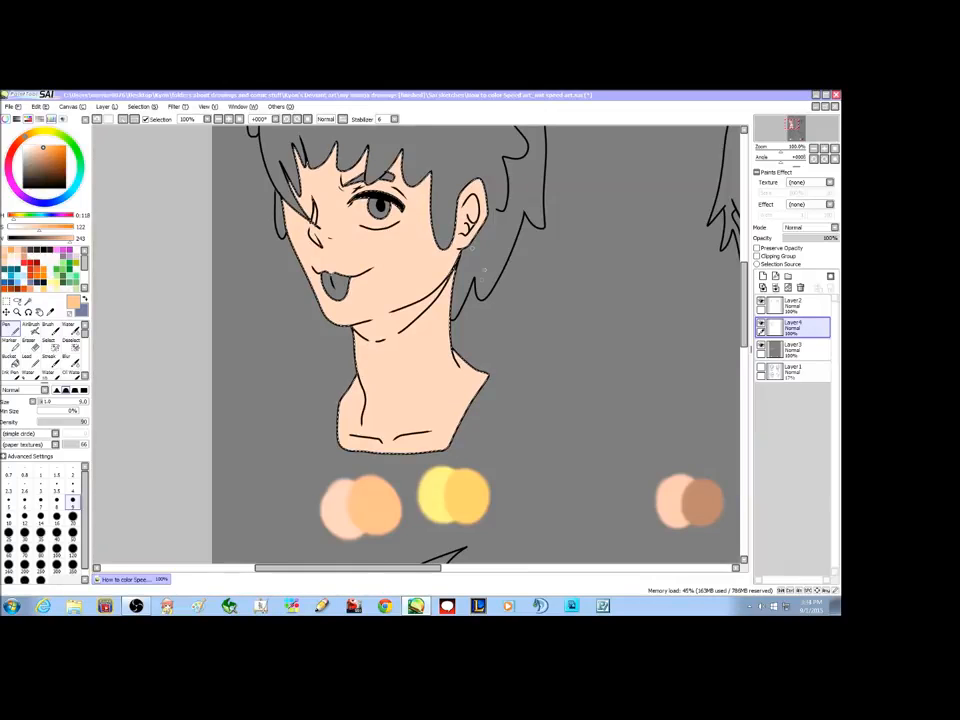
pyautogui.scroll(-4, 342, 213)
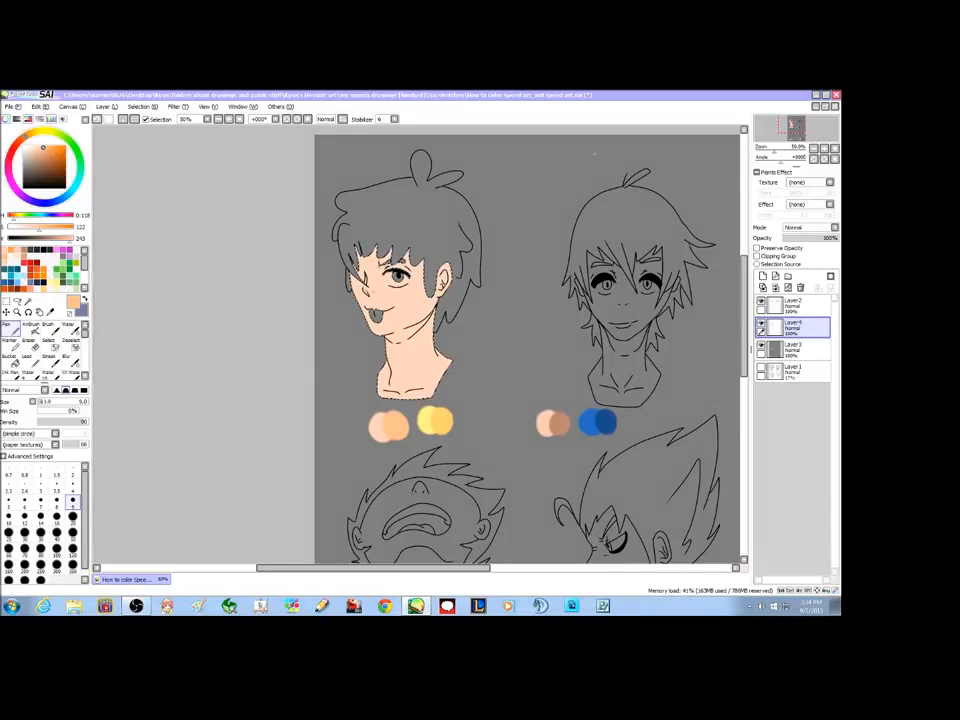
pyautogui.scroll(2, 290, 200)
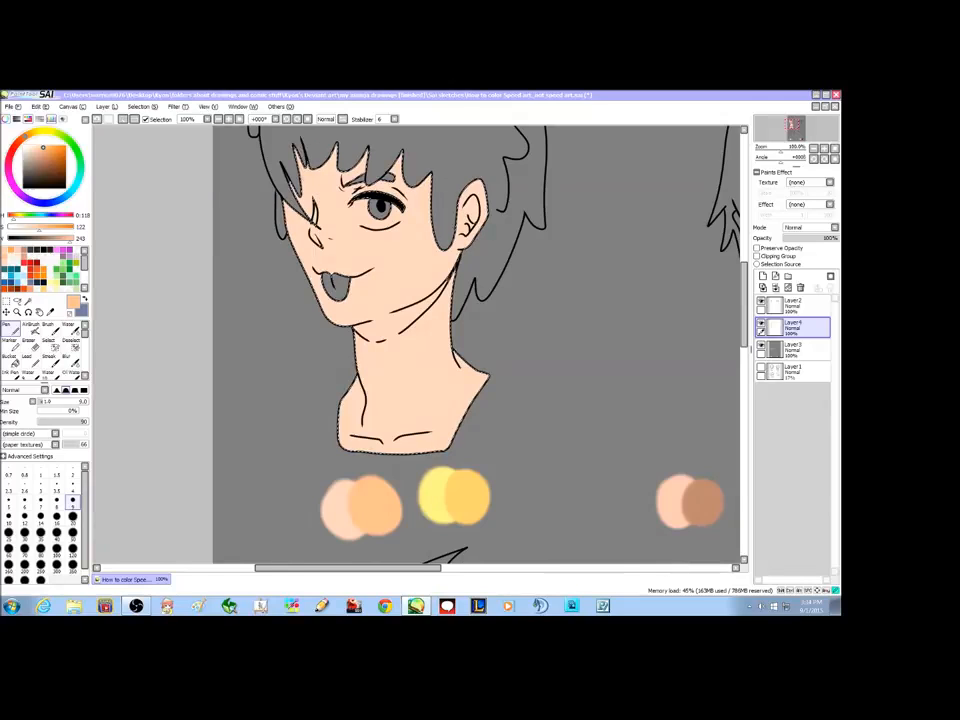
pyautogui.moveTo(306, 179); pyautogui.dragTo(309, 194)
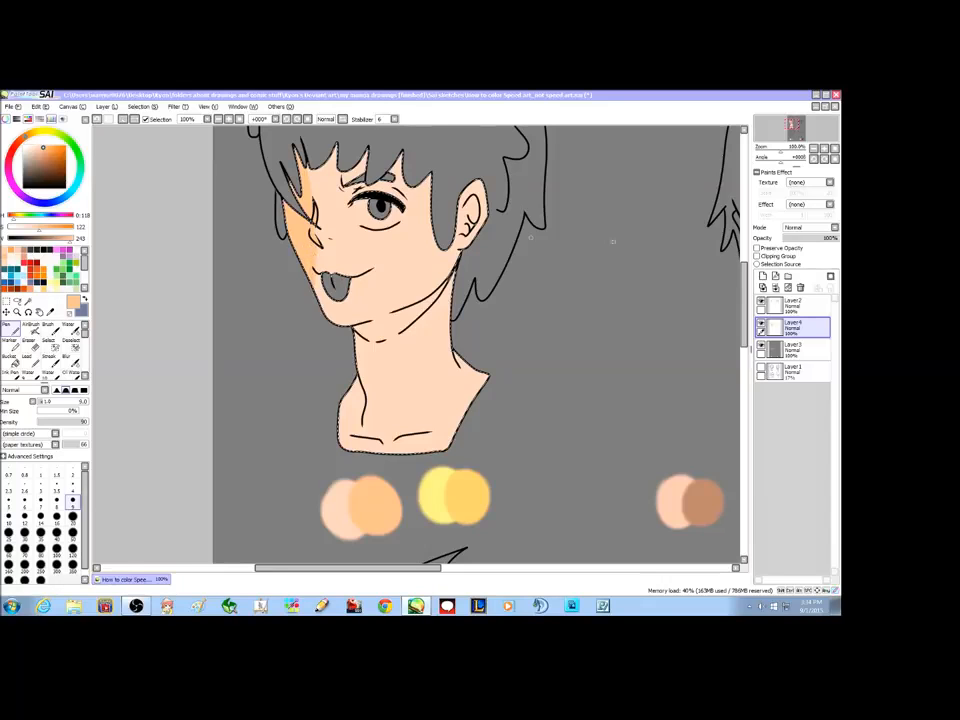
# Step: Shade the forehead under the fringe, the temple, ear, underside of the jaw and outer neck in darker peach, and clear the selection
pyautogui.moveTo(743, 291); pyautogui.dragTo(743, 286)
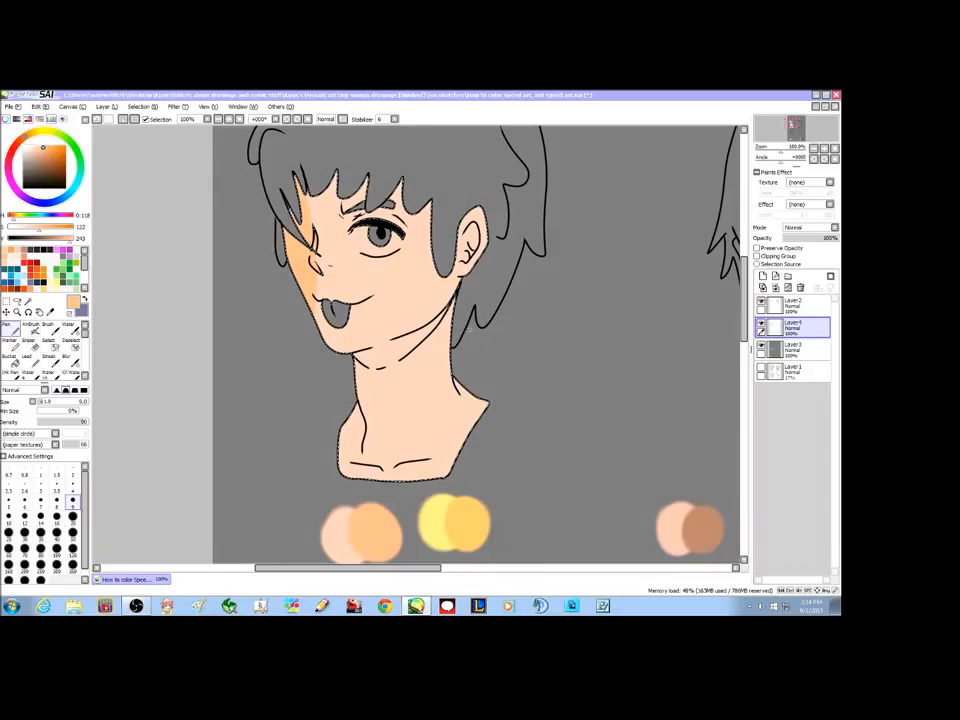
pyautogui.click(72, 515)
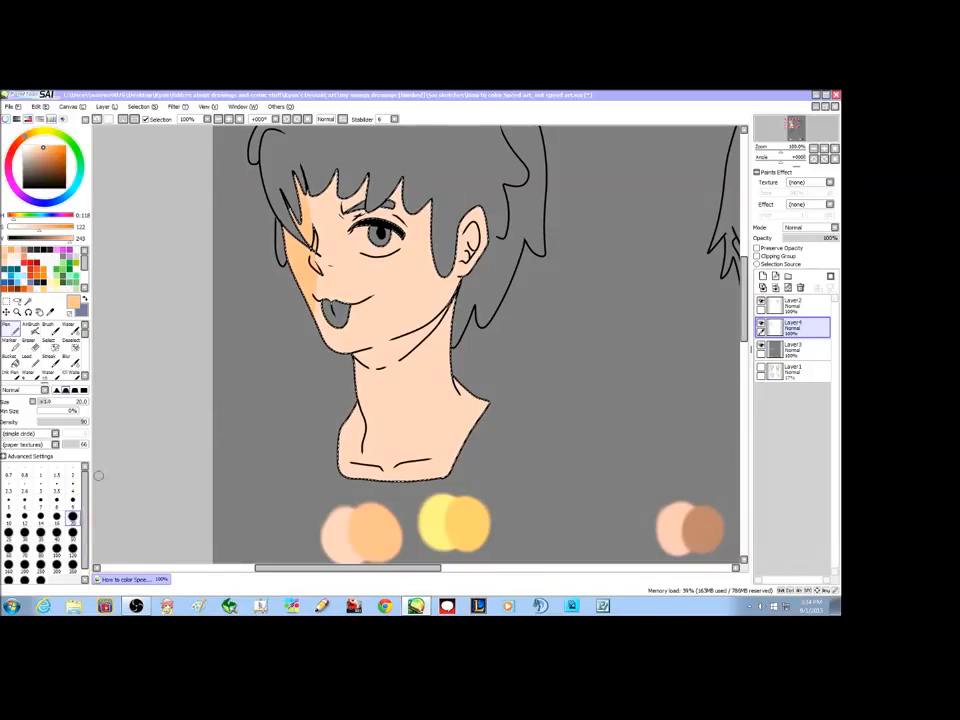
pyautogui.click(72, 501)
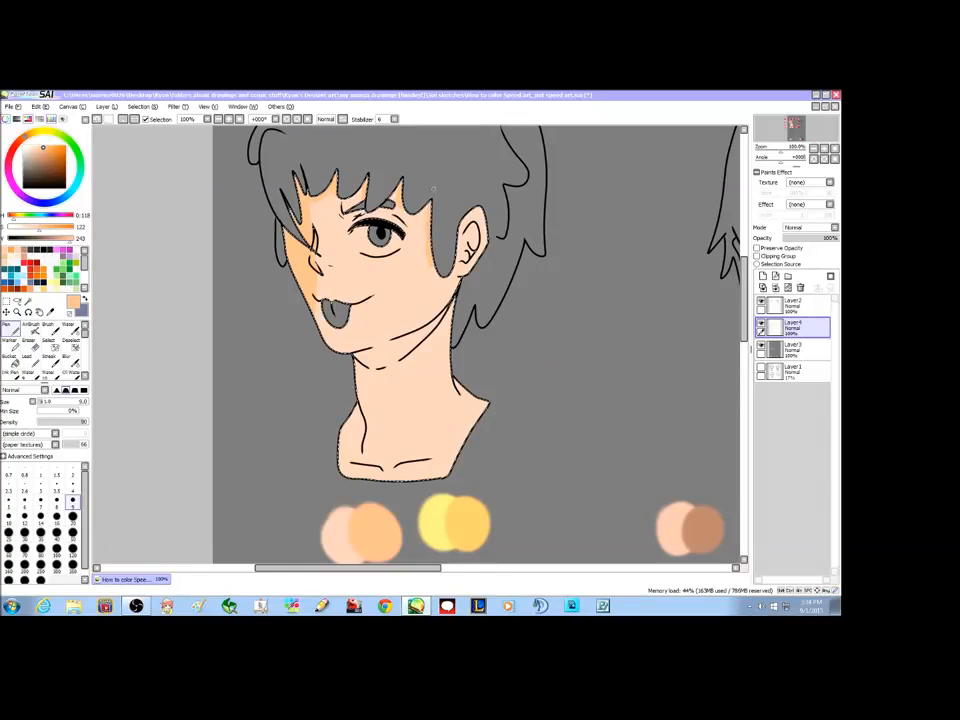
pyautogui.moveTo(744, 300); pyautogui.dragTo(744, 292)
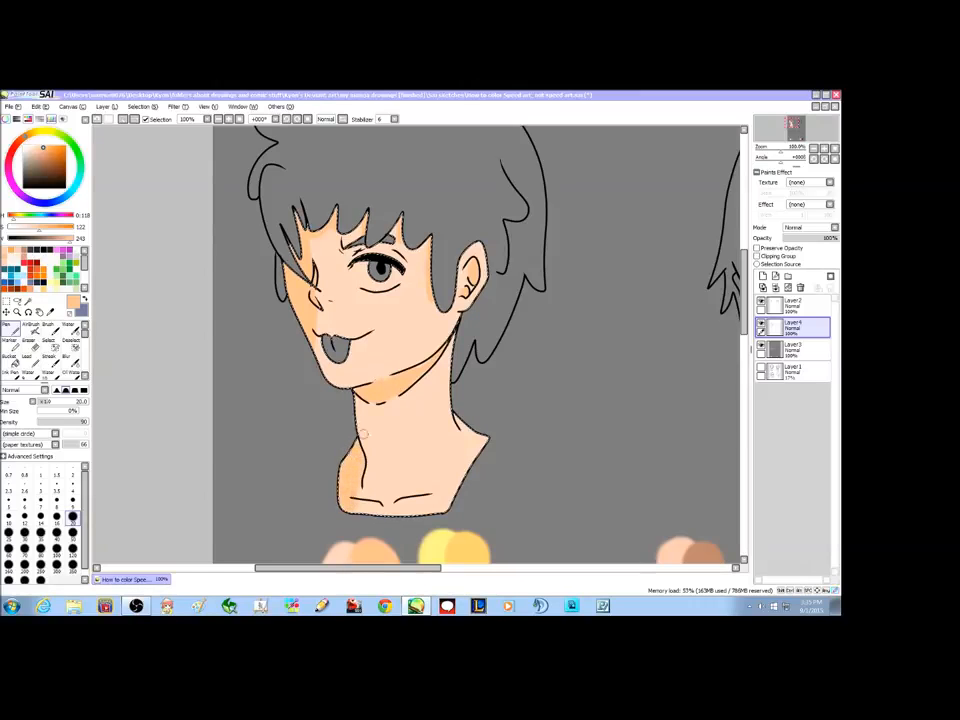
pyautogui.click(229, 119)
pyautogui.click(73, 502)
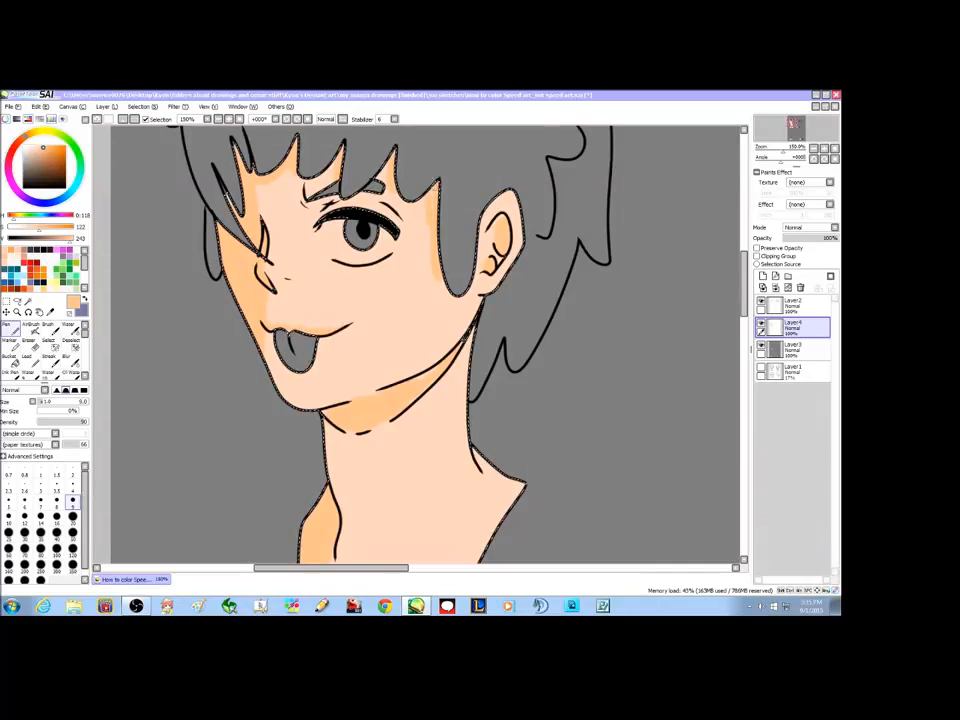
pyautogui.hotkey('ctrl', 'd')
pyautogui.scroll(-2, 571, 349)
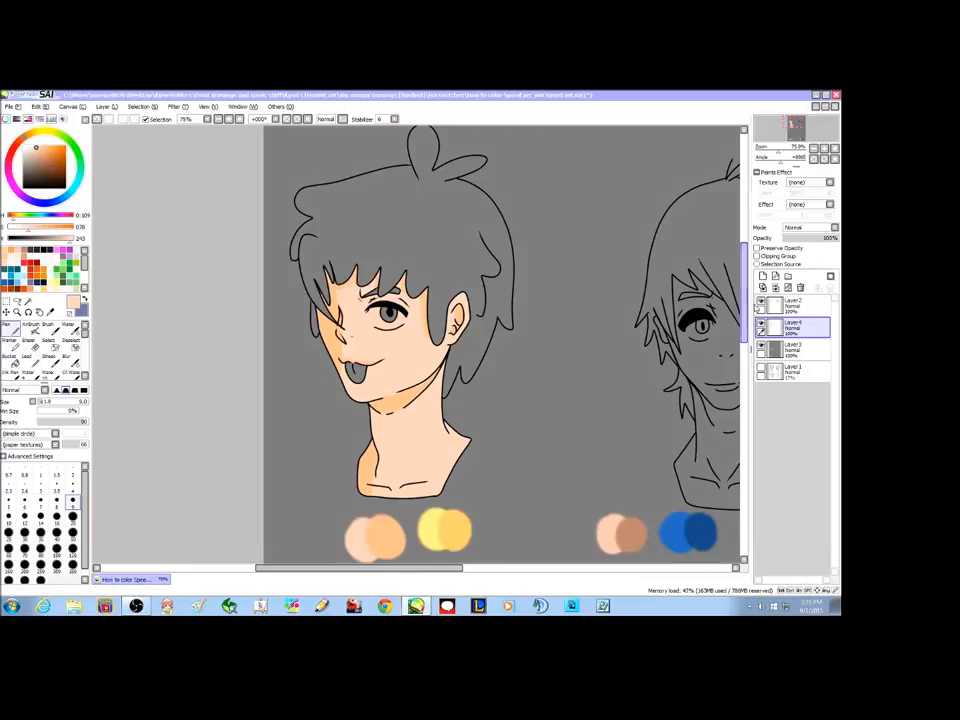
# Step: Rename the skin colour layer, Layer4, as "Skin"
pyautogui.click(796, 309)
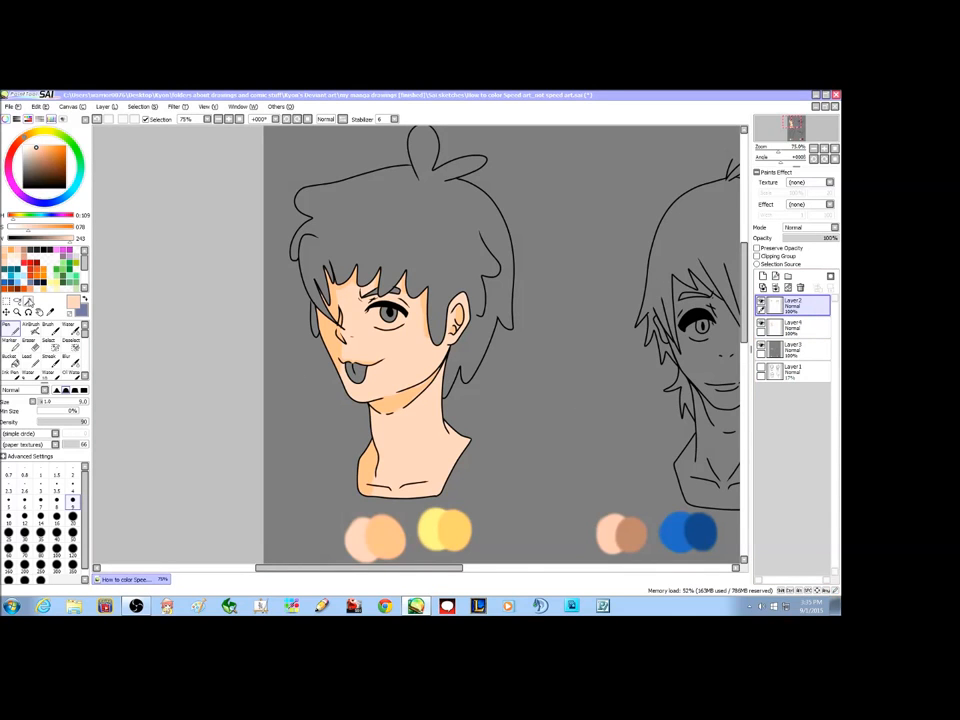
pyautogui.moveTo(746, 305); pyautogui.dragTo(746, 336)
pyautogui.click(777, 330)
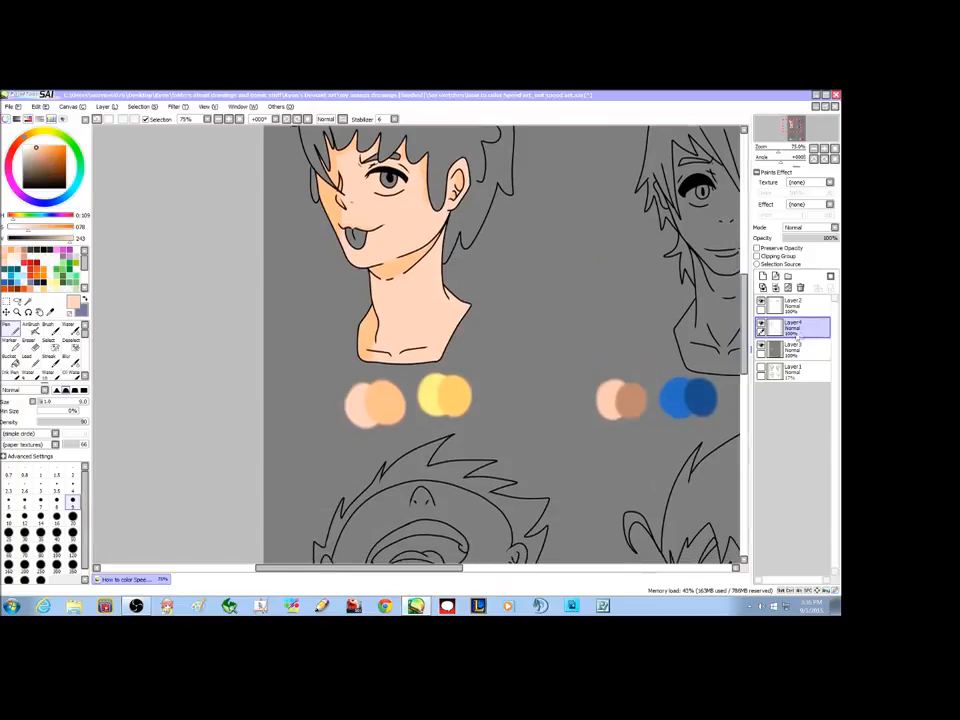
pyautogui.doubleClick(801, 330)
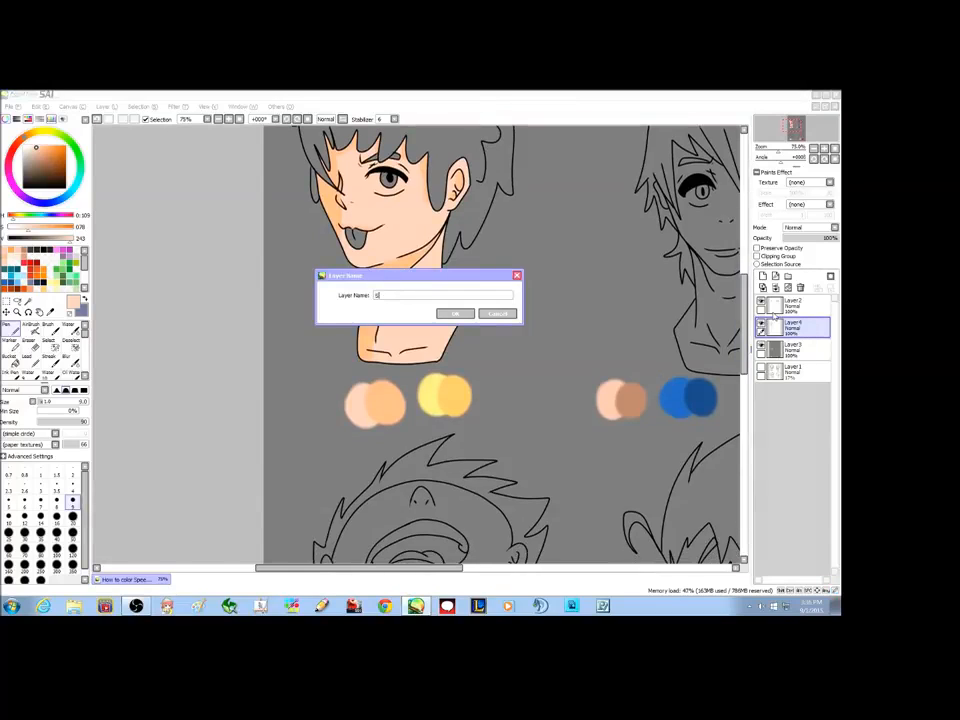
pyautogui.click(455, 316)
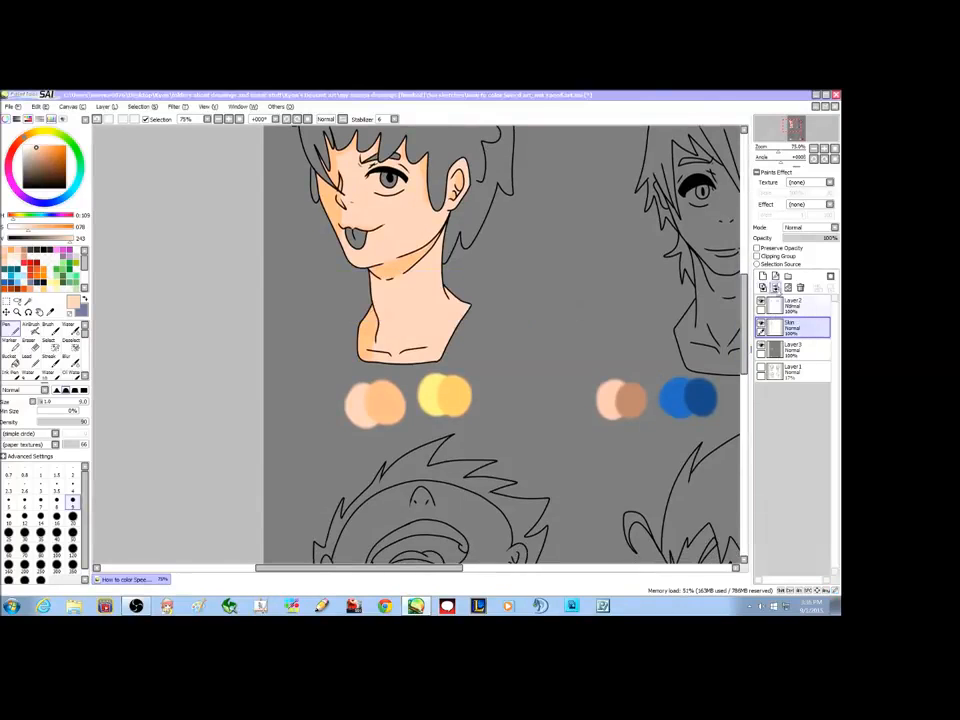
# Step: Add a new layer above the Skin layer and name it "Hair/eyes"
pyautogui.click(763, 276)
pyautogui.doubleClick(797, 325)
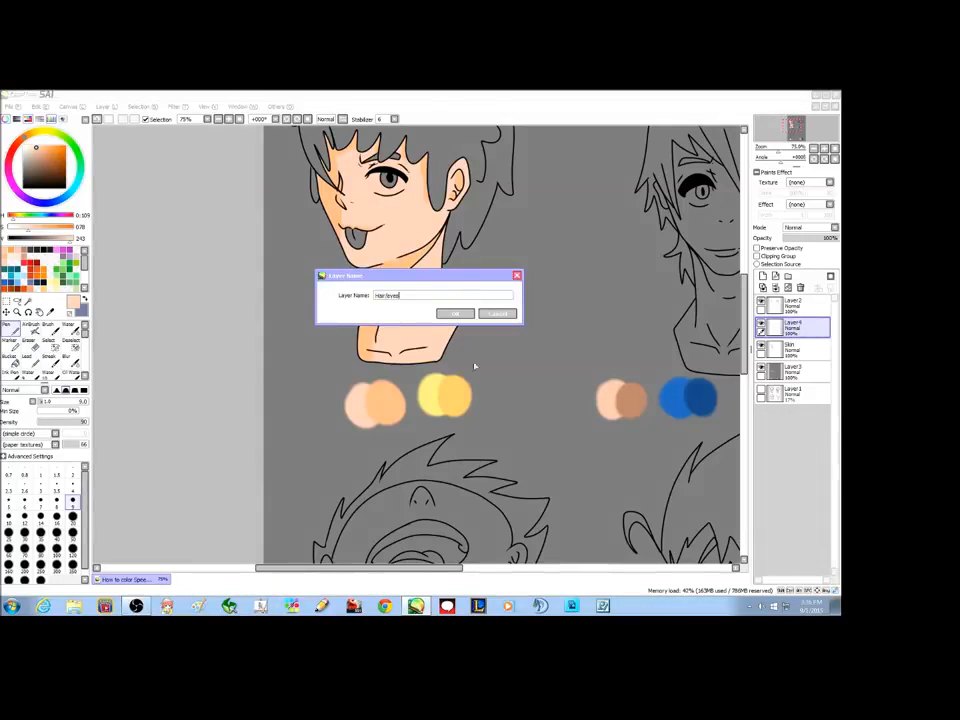
pyautogui.click(455, 313)
# Step: Select the upper-left head's hair from the line art on Layer2 with the Magic Wand, leaving out the iris
pyautogui.moveTo(446, 570); pyautogui.dragTo(467, 571)
pyautogui.moveTo(744, 338); pyautogui.dragTo(744, 310)
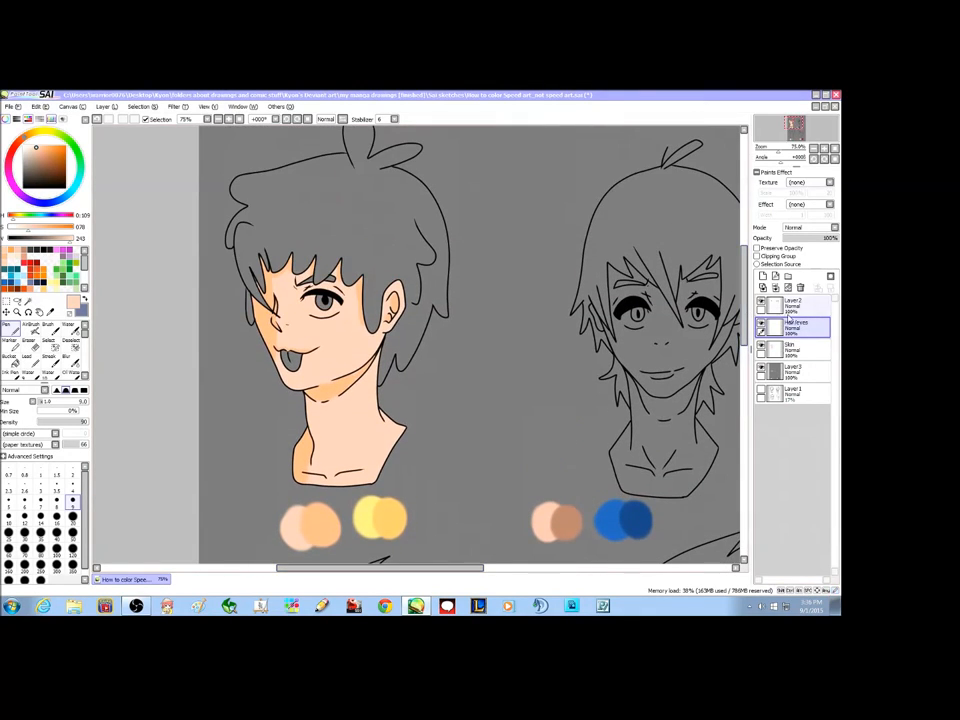
pyautogui.click(790, 304)
pyautogui.click(28, 301)
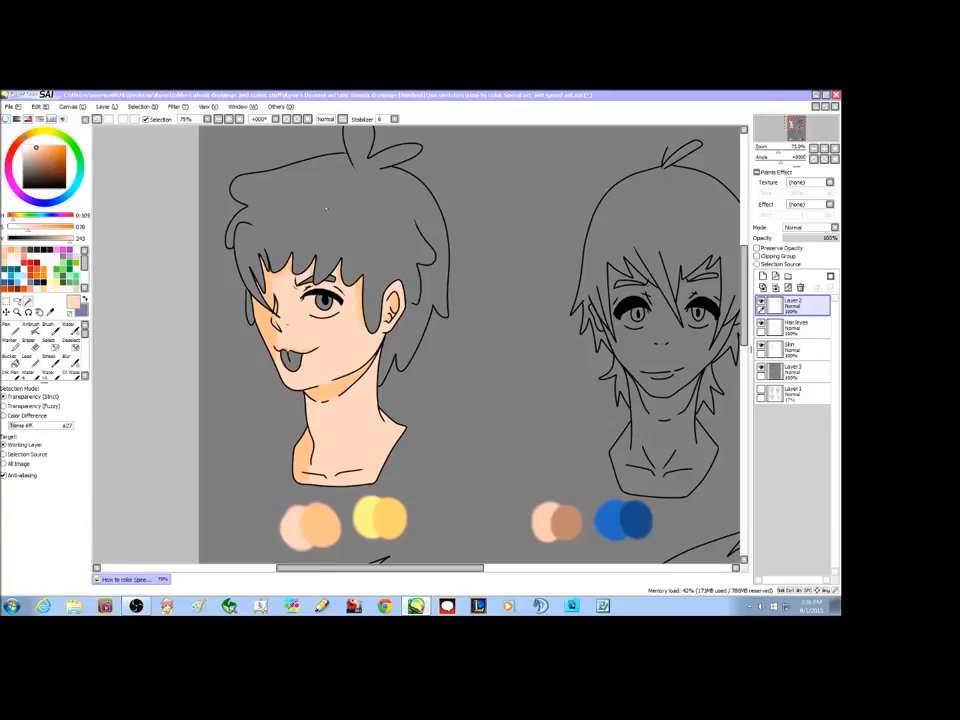
pyautogui.click(331, 210)
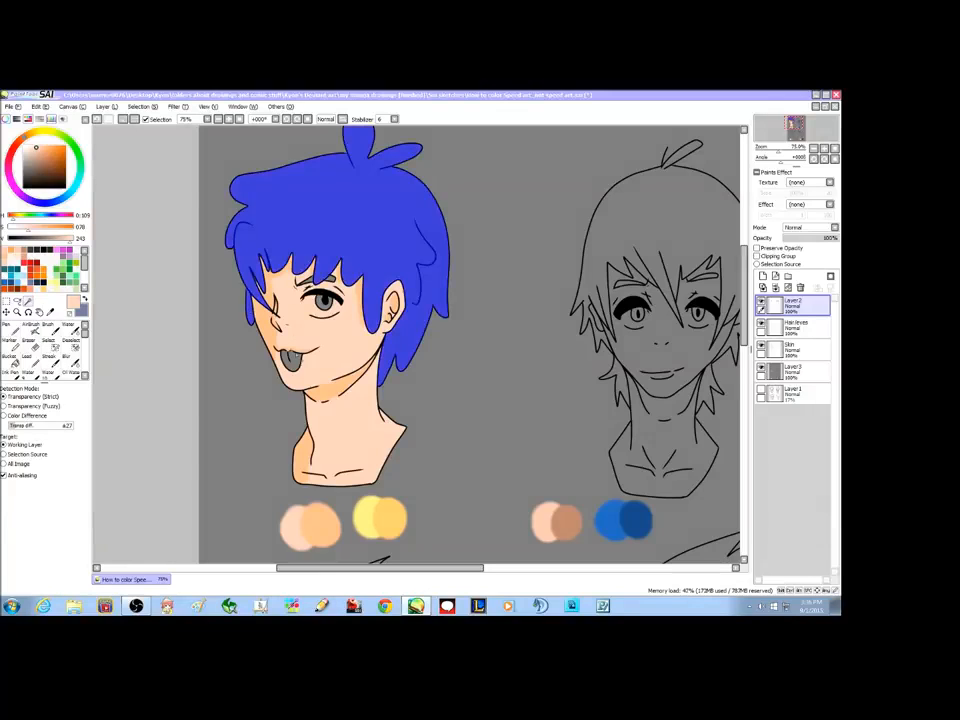
pyautogui.click(322, 304)
pyautogui.hotkey('ctrl', 'z')
# Step: Fill the selected hair on the Hair/eyes layer with the light yellow swatch colour, using the Pen at size 50
pyautogui.click(800, 328)
pyautogui.moveTo(744, 299); pyautogui.dragTo(744, 314)
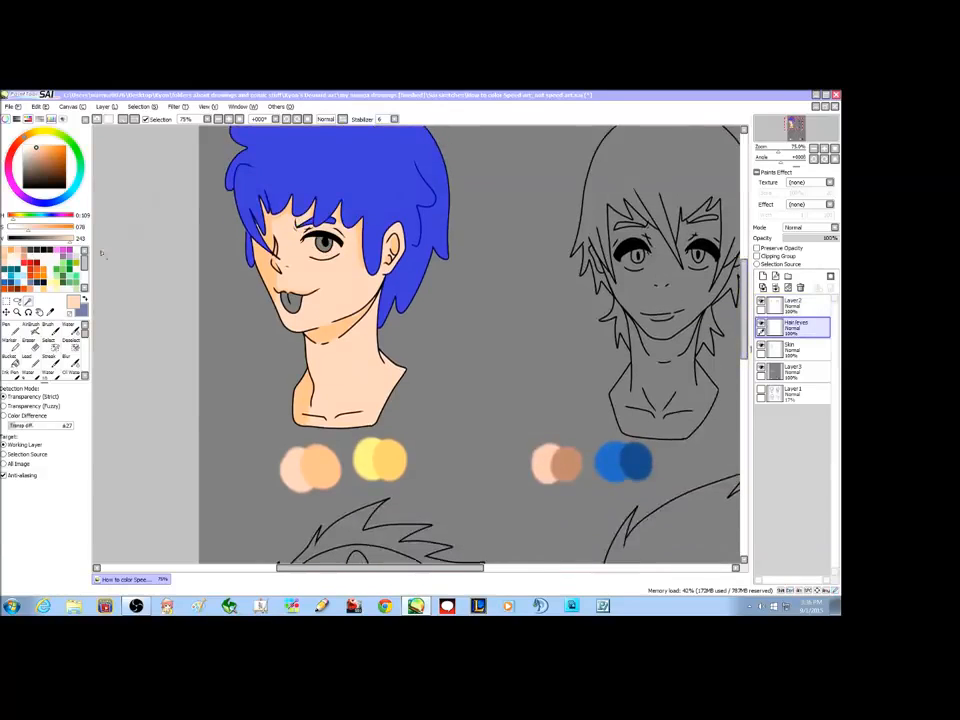
pyautogui.click(12, 329)
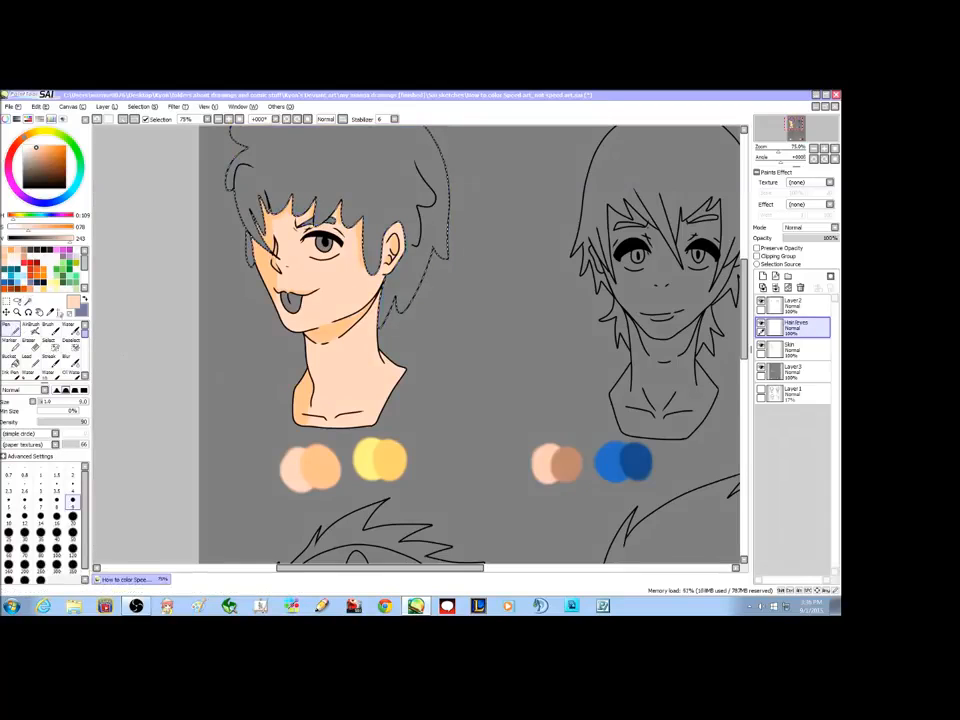
pyautogui.click(51, 311)
pyautogui.click(367, 455)
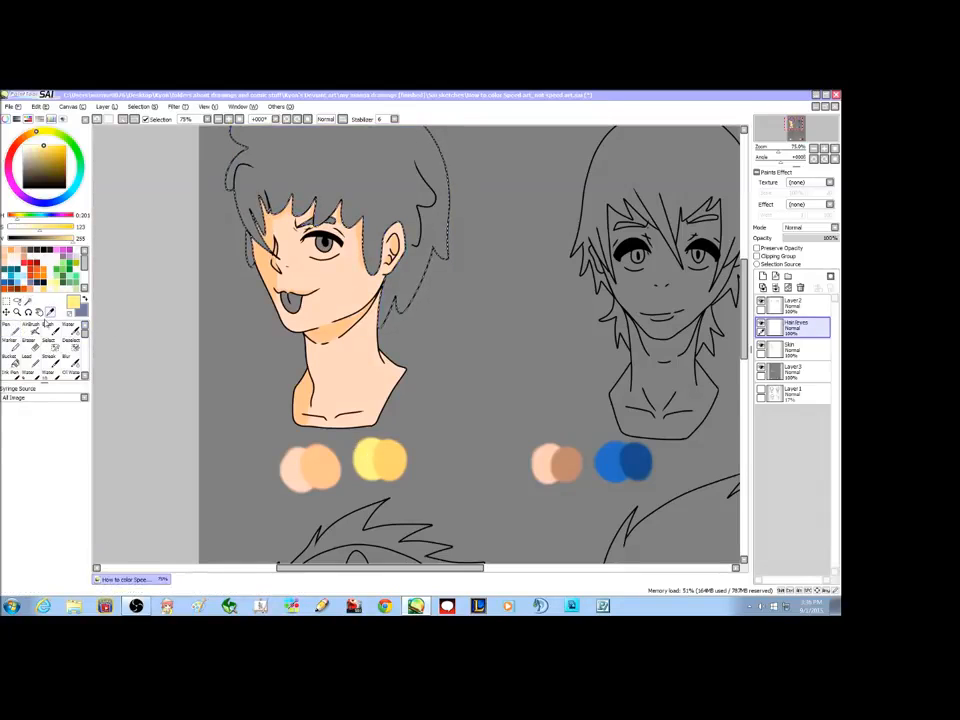
pyautogui.click(12, 329)
pyautogui.scroll(3, 230, 340)
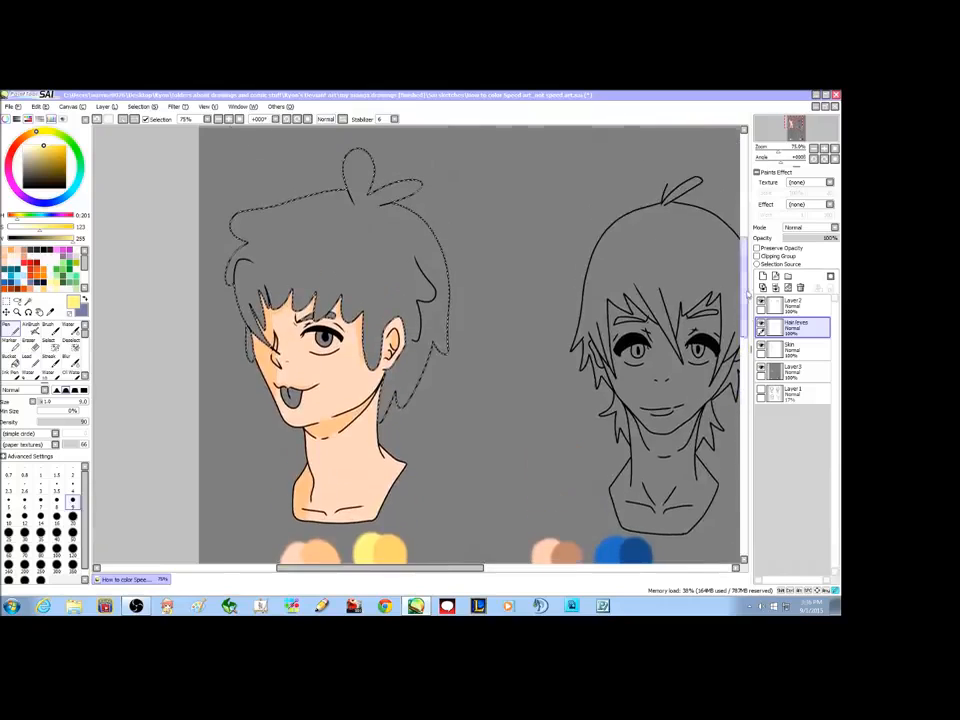
pyautogui.moveTo(250, 335)
pyautogui.mouseDown()
pyautogui.moveTo(240, 215)
pyautogui.moveTo(258, 334)
pyautogui.moveTo(258, 206)
pyautogui.moveTo(290, 214)
pyautogui.moveTo(318, 312)
pyautogui.moveTo(349, 206)
pyautogui.moveTo(317, 216)
pyautogui.moveTo(343, 225)
pyautogui.moveTo(369, 352)
pyautogui.moveTo(385, 230)
pyautogui.moveTo(354, 274)
pyautogui.moveTo(352, 160)
pyautogui.moveTo(387, 243)
pyautogui.moveTo(407, 221)
pyautogui.moveTo(412, 146)
pyautogui.moveTo(371, 353)
pyautogui.moveTo(395, 385)
pyautogui.moveTo(418, 300)
pyautogui.moveTo(410, 272)
pyautogui.moveTo(436, 330)
pyautogui.mouseUp()
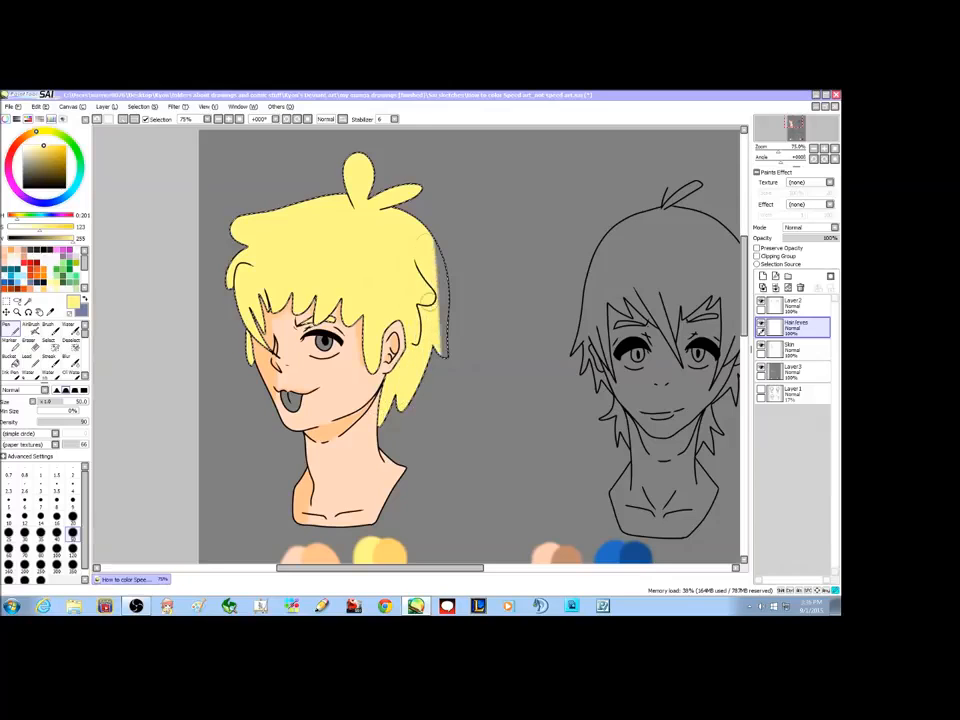
# Step: Shade the front locks, fringe tips and hair beside the ear with the darker yellow swatch colour, using the Pen at size 20
pyautogui.hotkey('ctrl', '+')
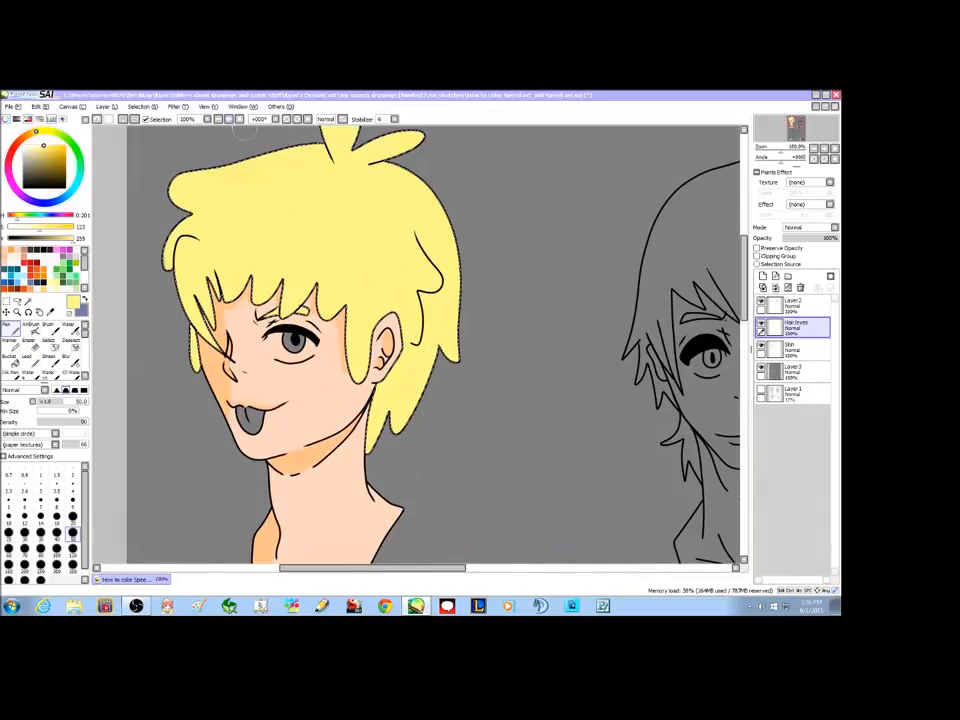
pyautogui.moveTo(745, 265); pyautogui.dragTo(745, 325)
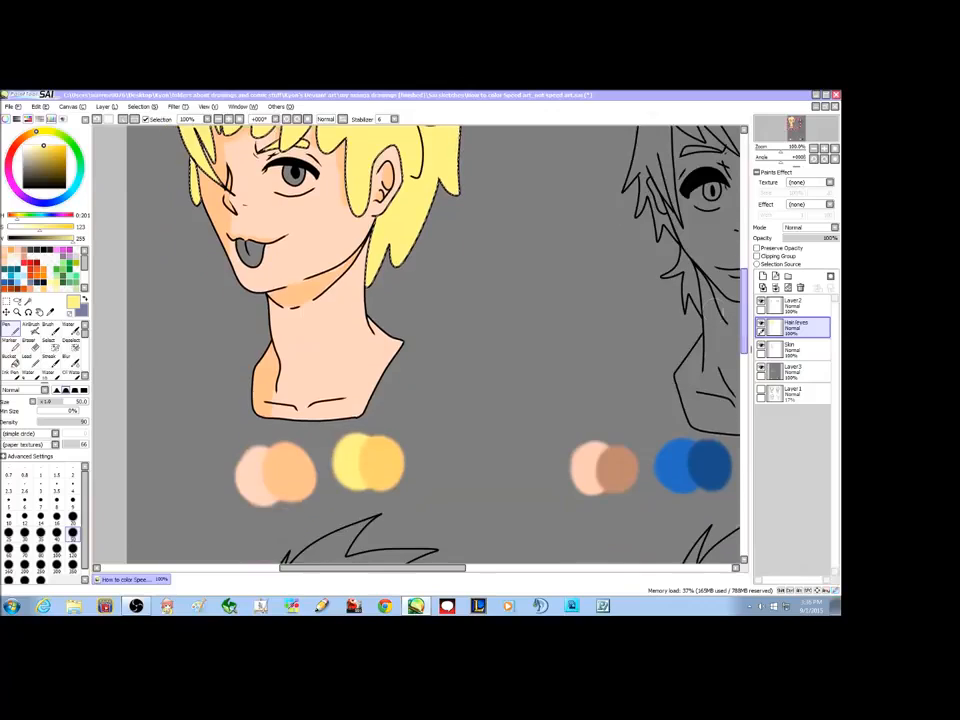
pyautogui.press('w')
pyautogui.click(382, 459)
pyautogui.moveTo(744, 325); pyautogui.dragTo(744, 307)
pyautogui.click(9, 328)
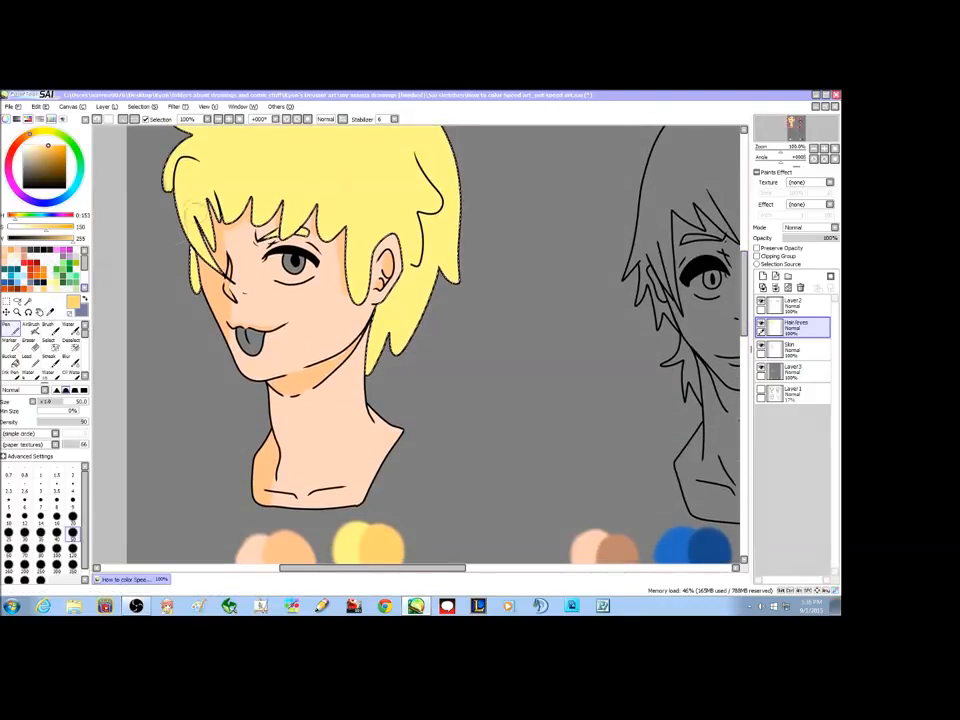
pyautogui.click(72, 517)
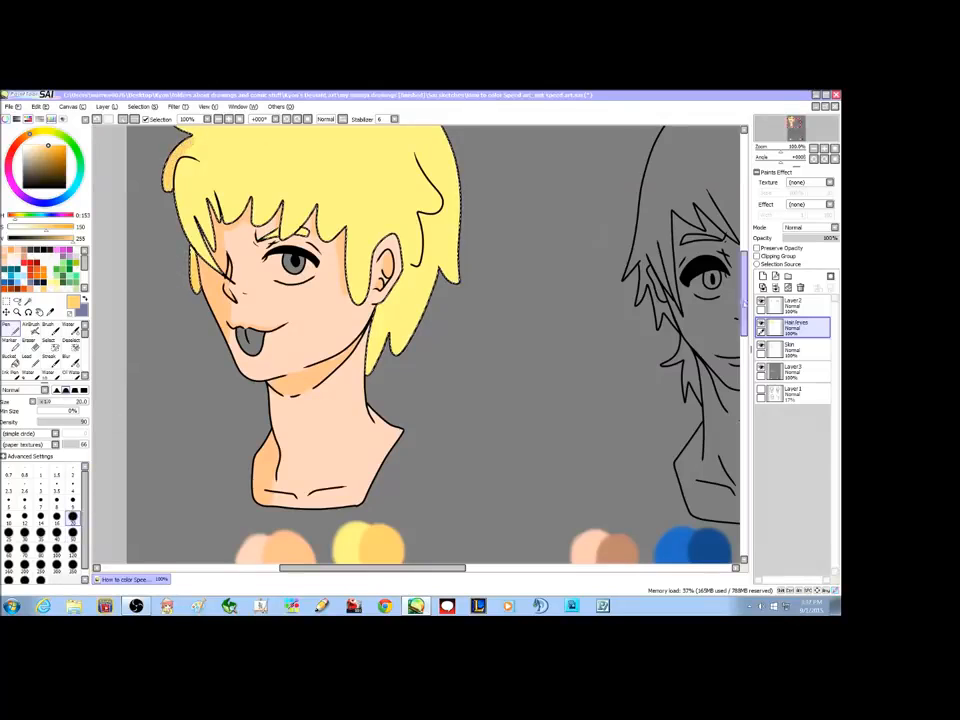
pyautogui.scroll(3, 433, 345)
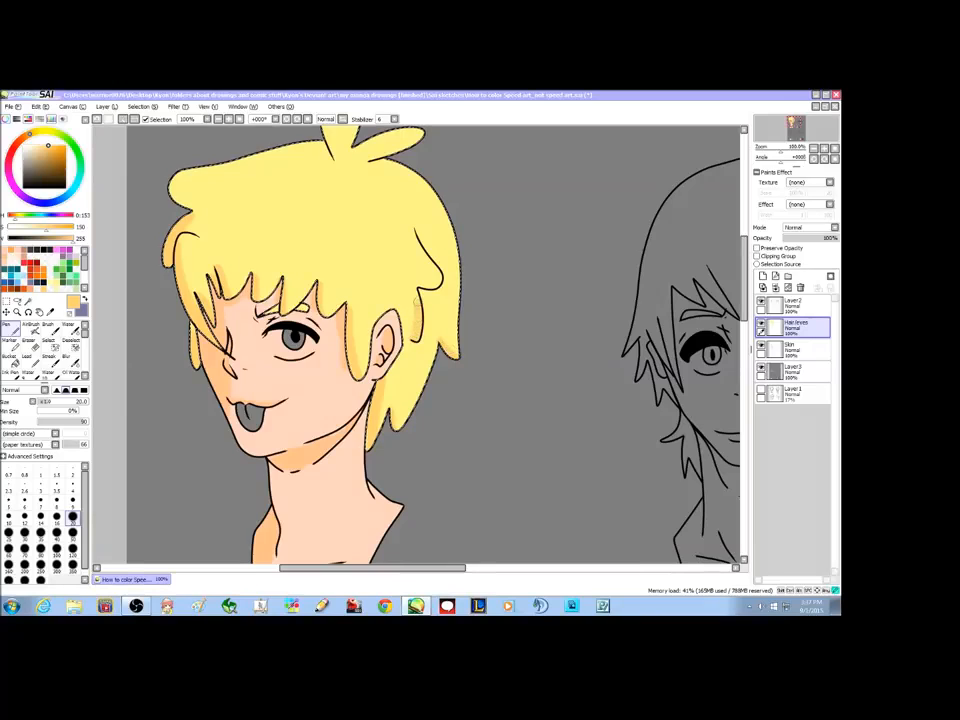
# Step: Shade the curl at the back of the hair and the locks behind the neck in darker yellow with the Pen at size 9
pyautogui.press('[')
pyautogui.press('[')
pyautogui.press('[')
pyautogui.press('[')
pyautogui.press('[')
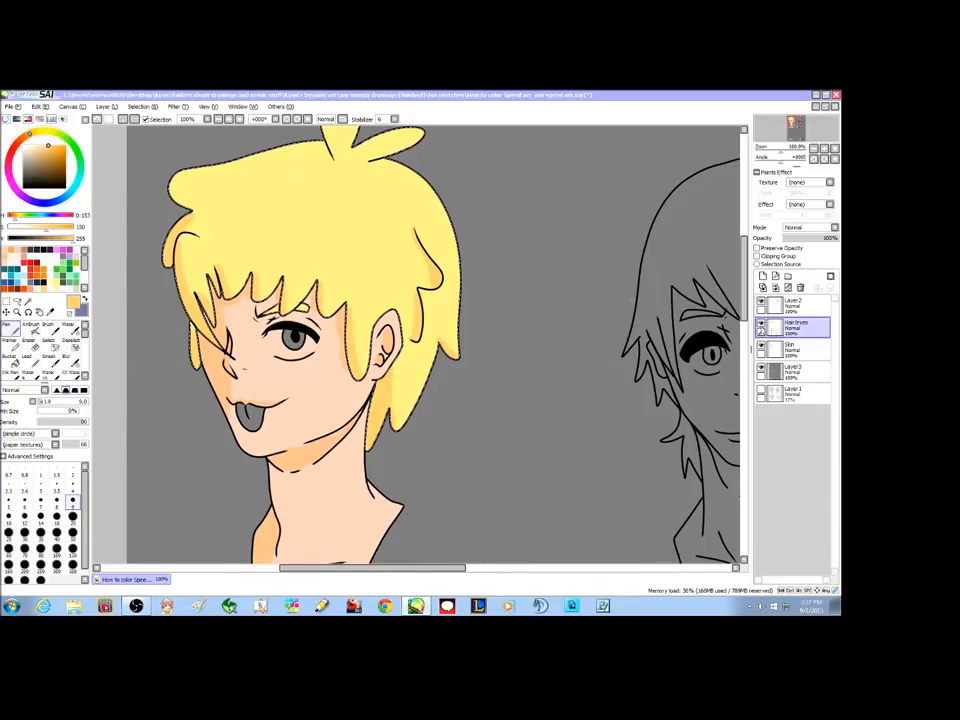
# Step: Shade the tufts on top of the head and the back edge of the hair in darker yellow with the Pen at size 20
pyautogui.moveTo(745, 311); pyautogui.dragTo(748, 292)
pyautogui.click(72, 516)
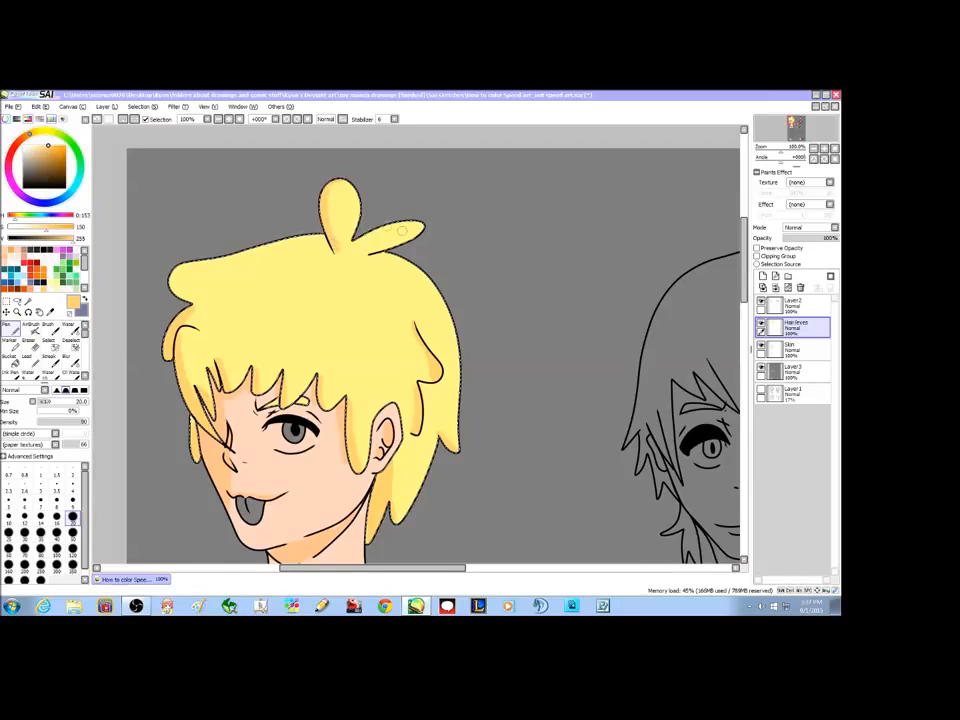
pyautogui.moveTo(370, 250); pyautogui.dragTo(416, 222)
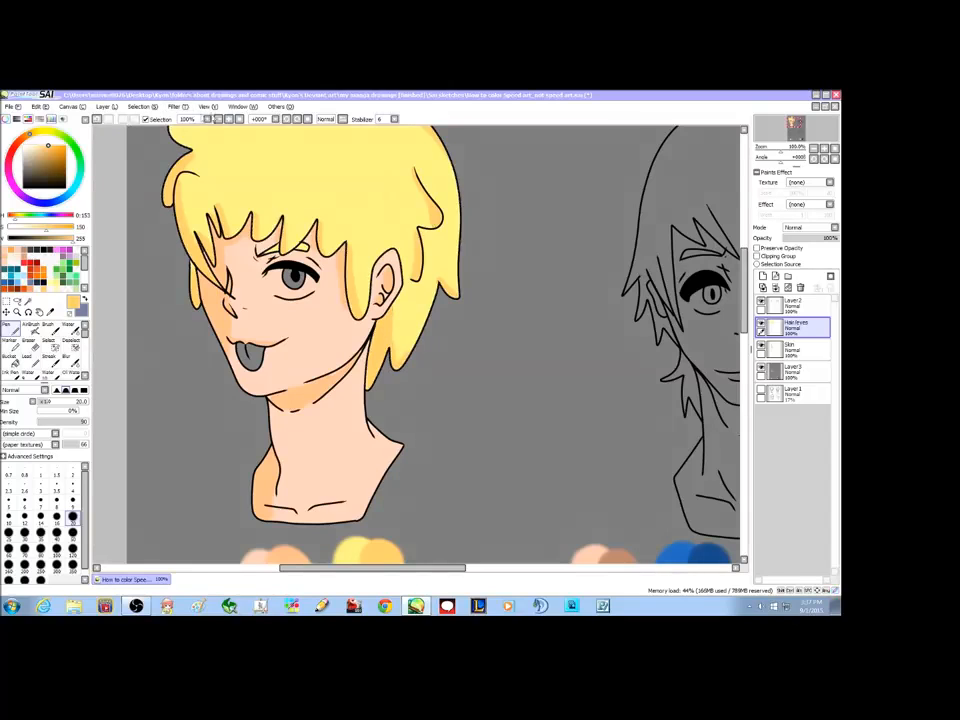
# Step: Colour the iris with the yellow swatch colours, and paint the eye white on the Skin layer with the Pen at size 9
pyautogui.click(217, 119)
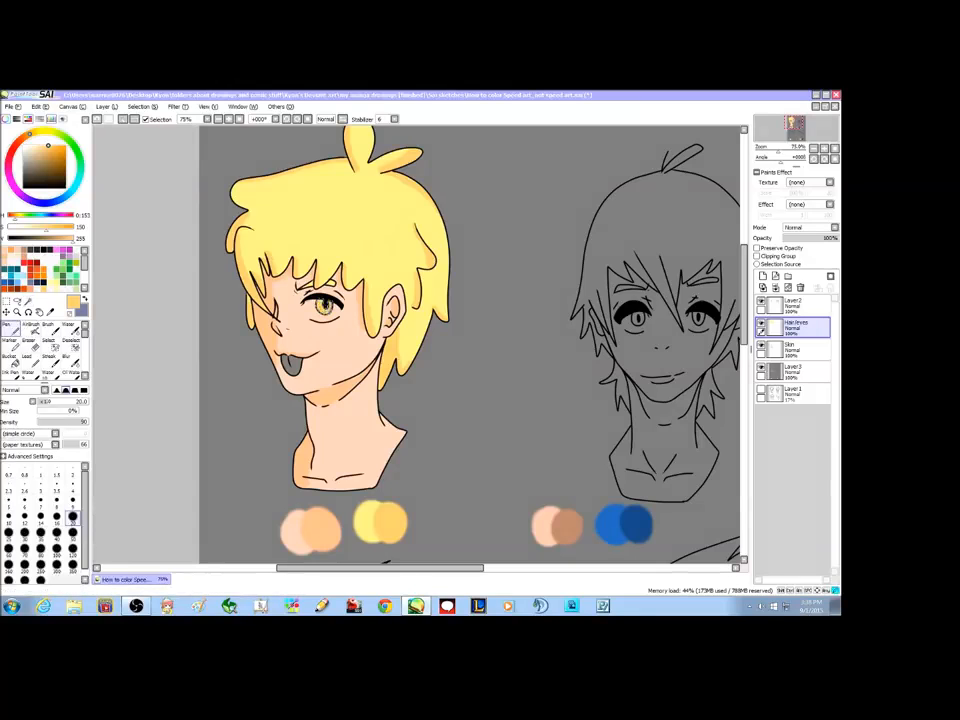
pyautogui.click(218, 119)
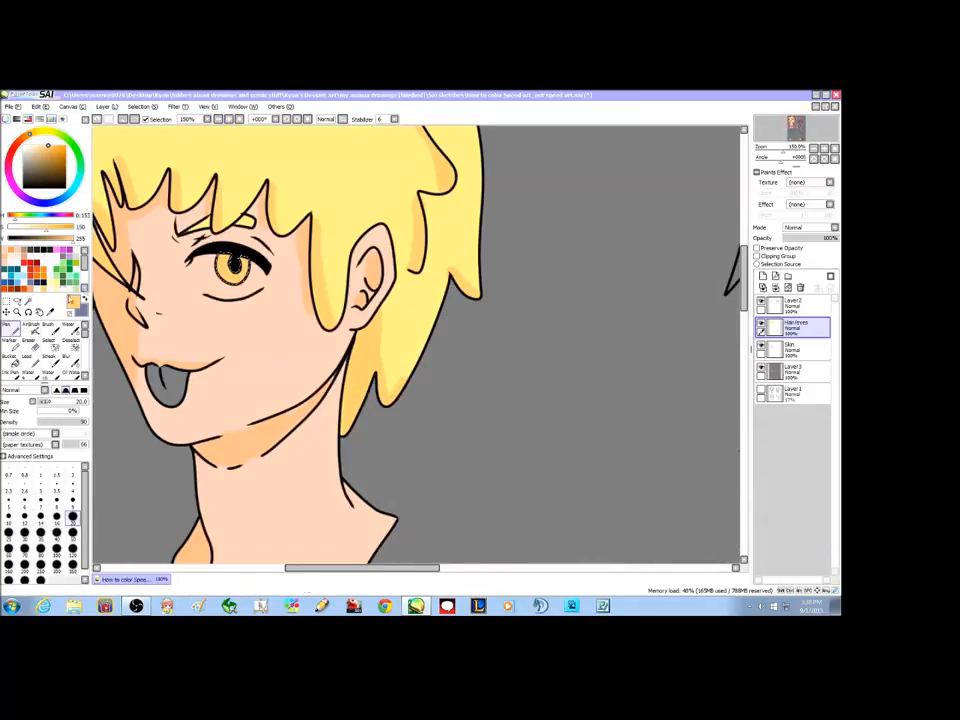
pyautogui.moveTo(50, 228); pyautogui.dragTo(5, 228)
pyautogui.click(72, 489)
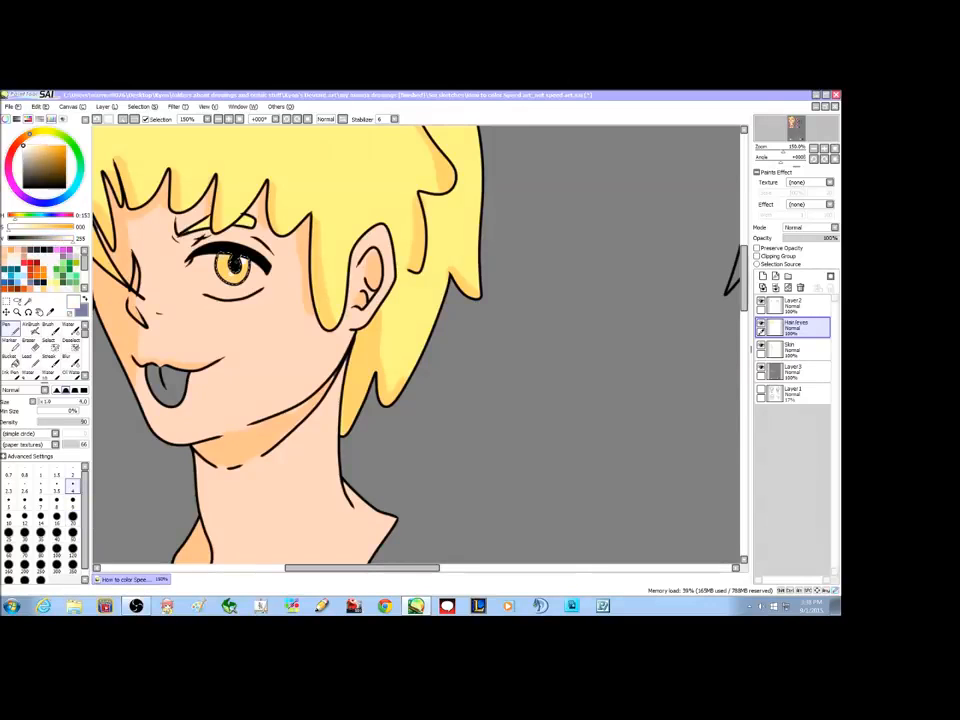
pyautogui.click(219, 121)
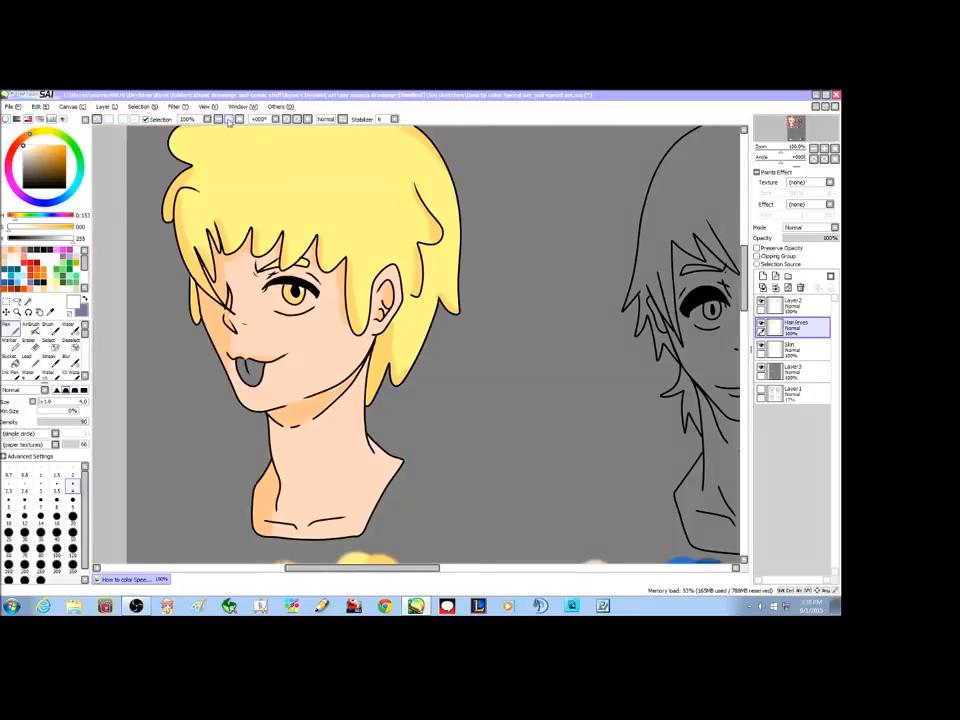
pyautogui.click(229, 120)
pyautogui.click(790, 347)
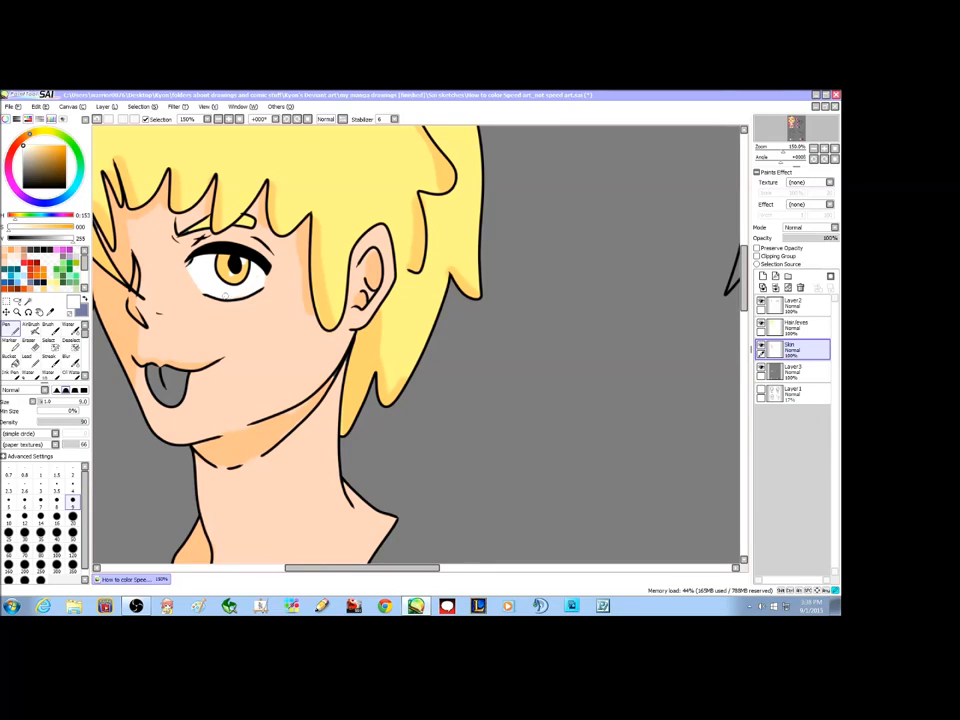
pyautogui.click(218, 119)
pyautogui.click(218, 119)
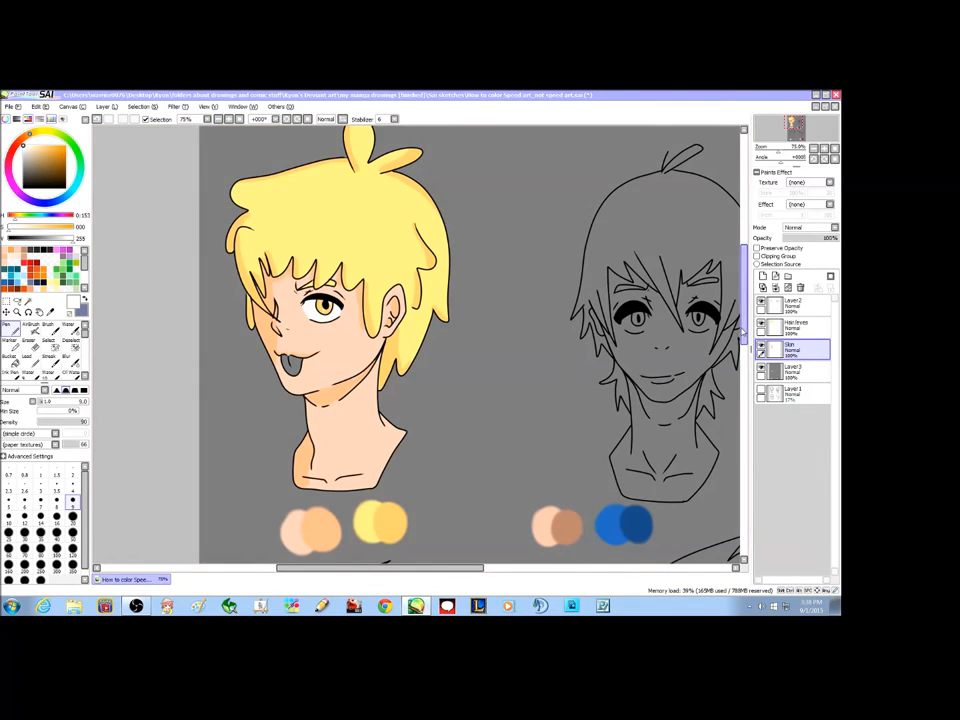
# Step: Select the upper-right head's face and neck from the line art on Layer2 with the Magic Wand
pyautogui.scroll(-3, 470, 345)
pyautogui.scroll(2, 470, 345)
pyautogui.moveTo(431, 570); pyautogui.dragTo(434, 571)
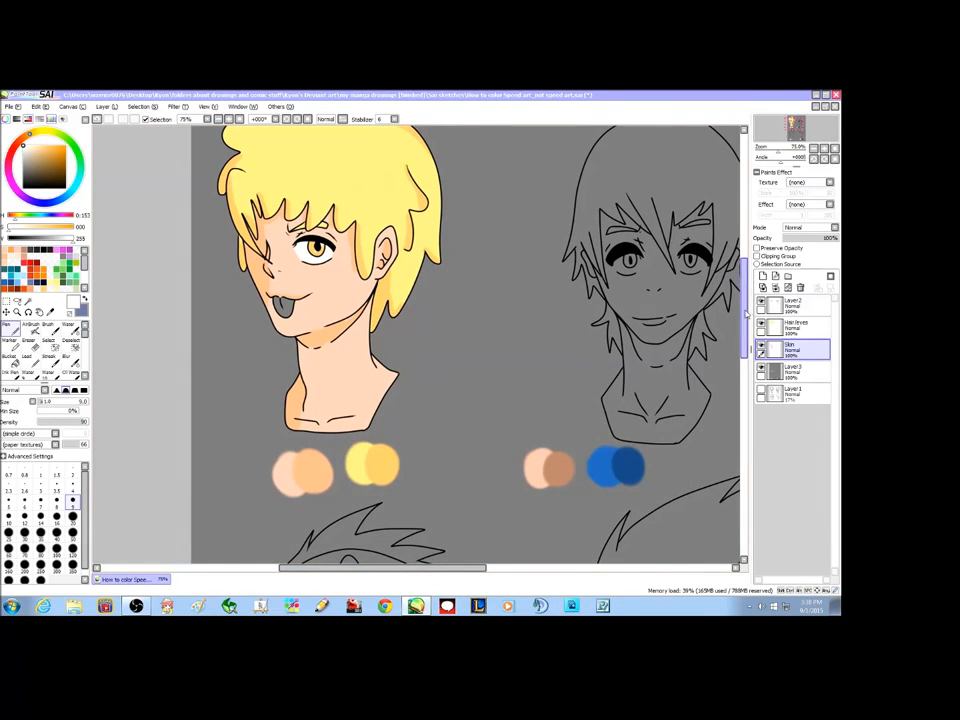
pyautogui.moveTo(747, 313); pyautogui.dragTo(746, 302)
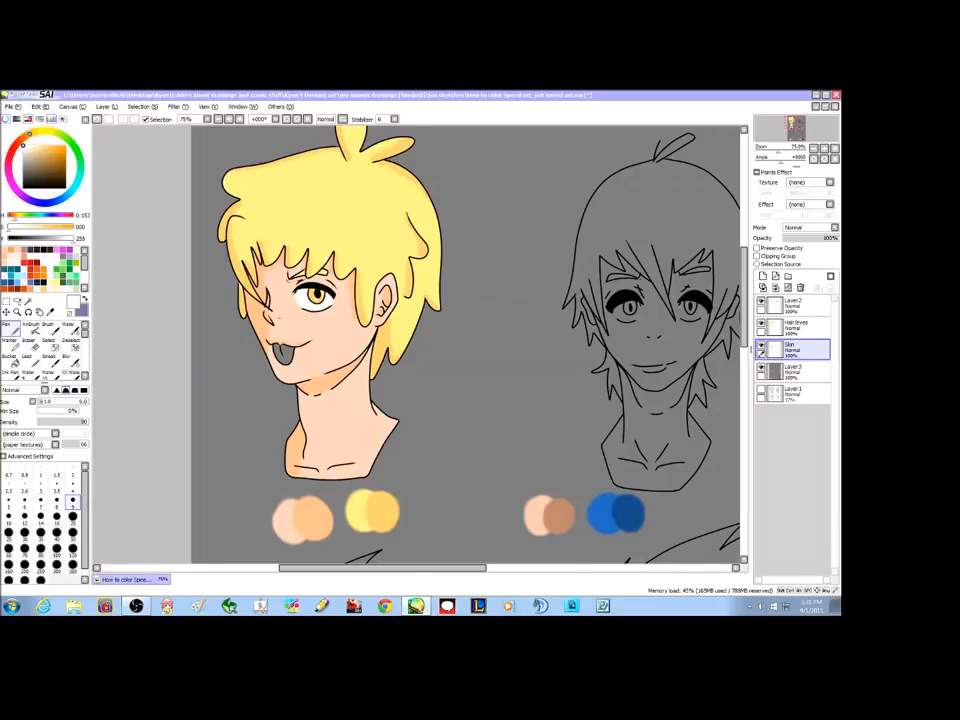
pyautogui.moveTo(401, 574); pyautogui.dragTo(472, 570)
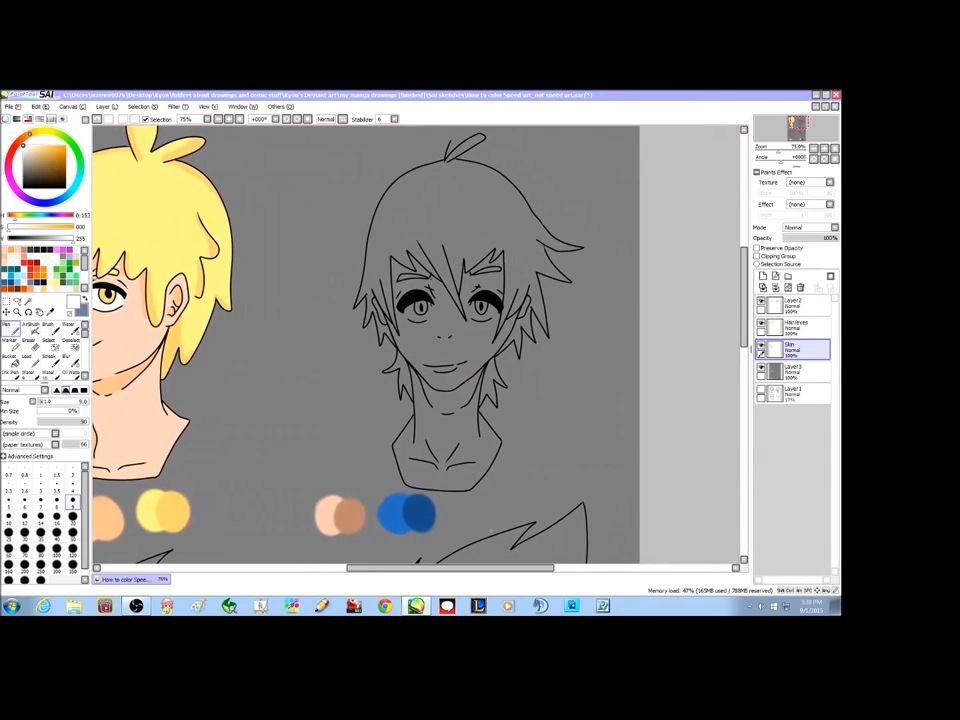
pyautogui.click(809, 309)
pyautogui.click(28, 301)
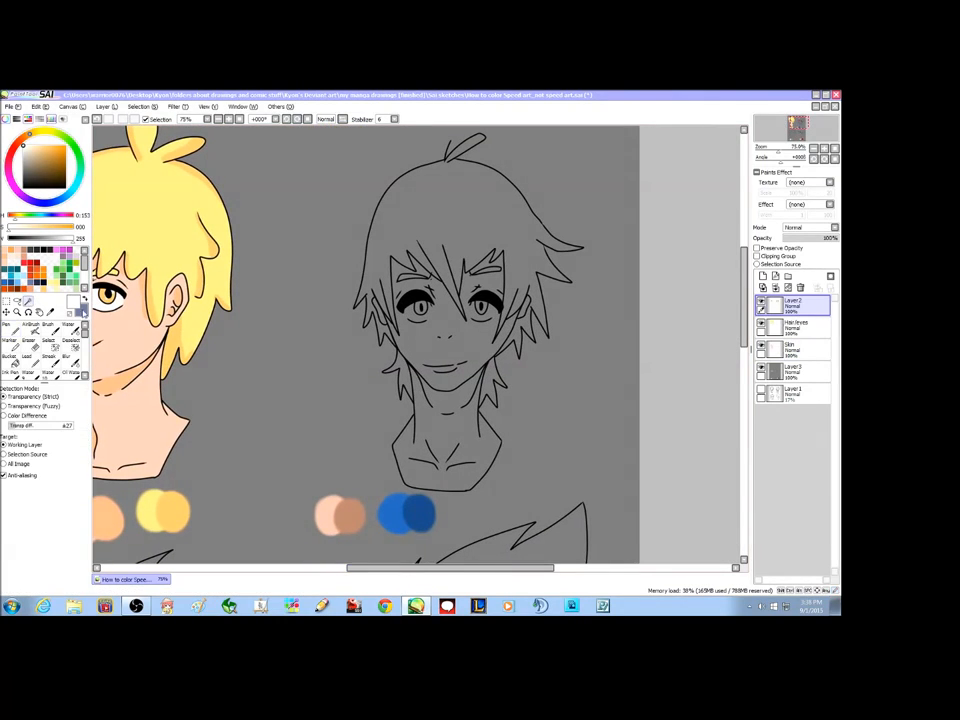
pyautogui.click(451, 347)
pyautogui.click(438, 418)
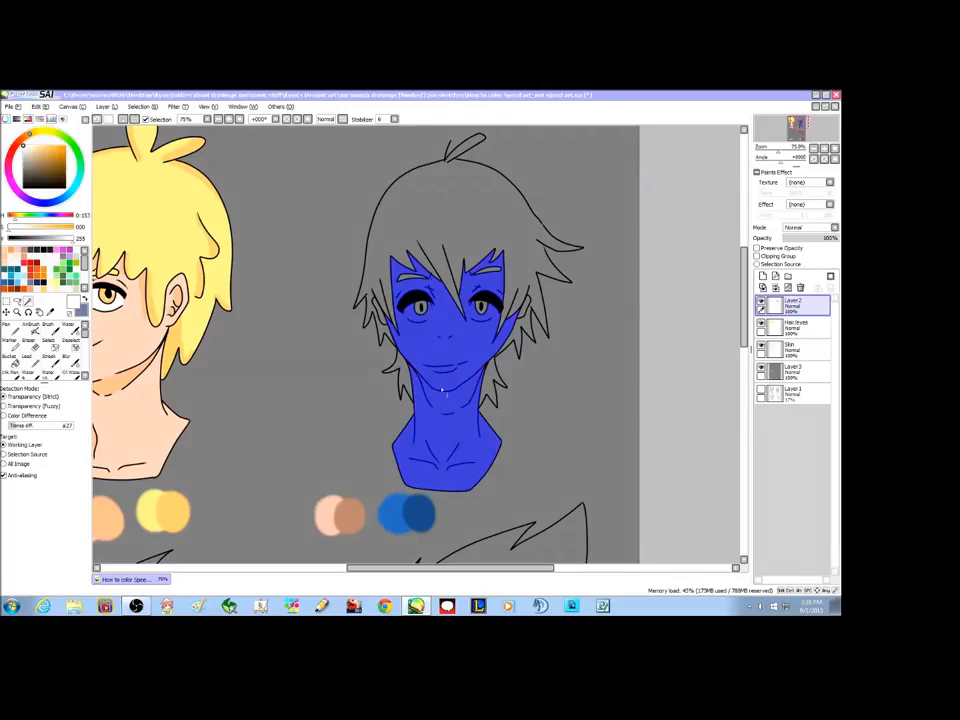
# Step: Fill the selected face and neck on the Skin layer with that head's light peach swatch colour, using the Pen at size 120
pyautogui.click(806, 351)
pyautogui.click(50, 312)
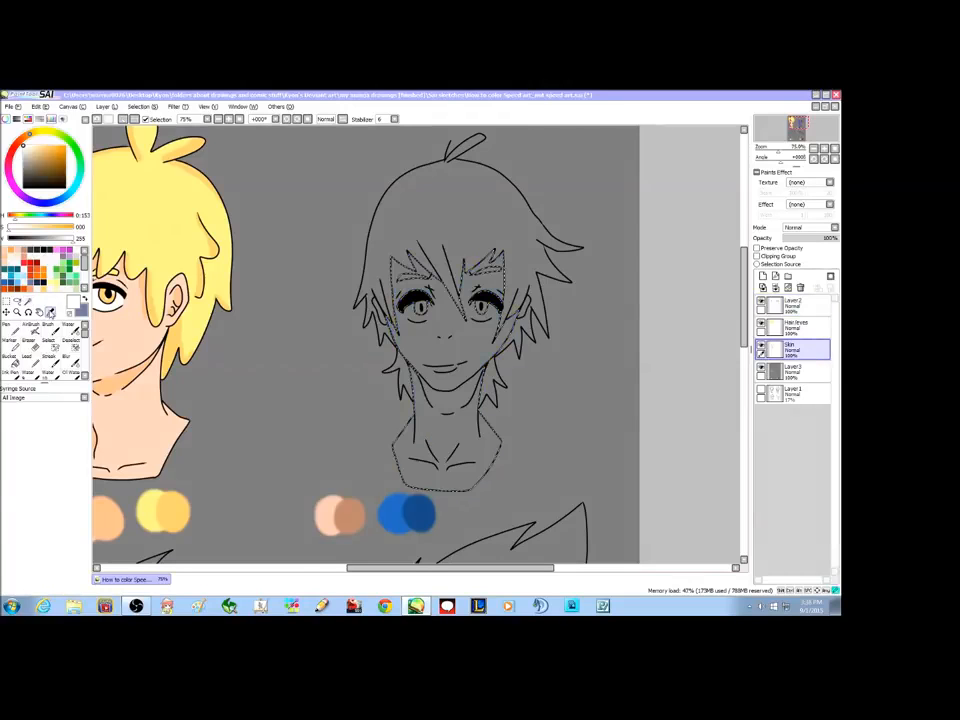
pyautogui.click(327, 514)
pyautogui.click(11, 329)
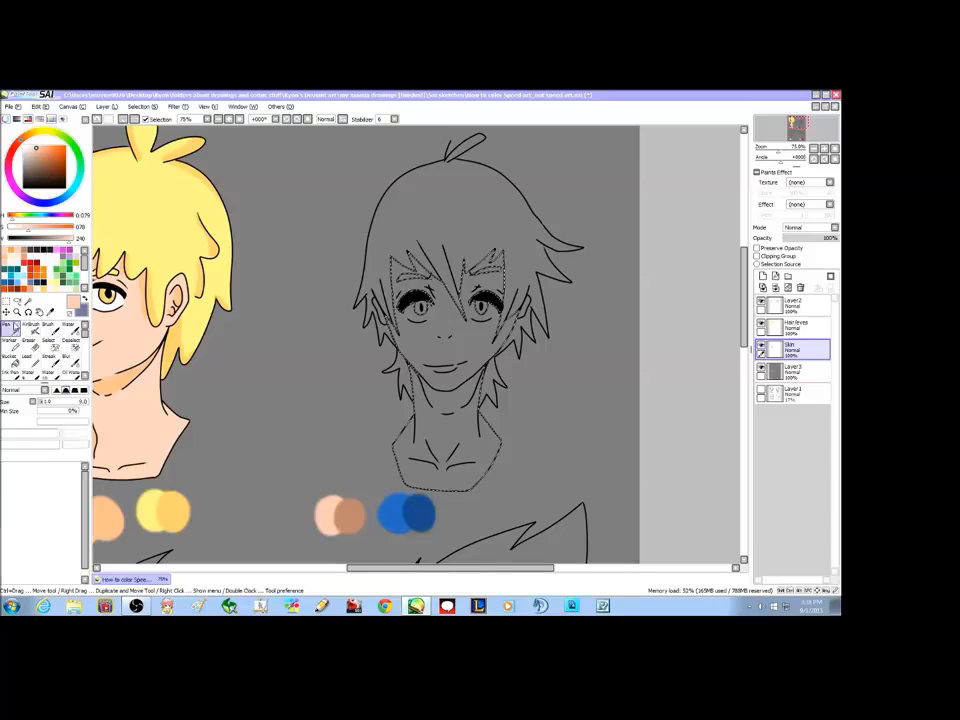
pyautogui.click(73, 551)
pyautogui.moveTo(401, 272)
pyautogui.mouseDown()
pyautogui.moveTo(408, 325)
pyautogui.moveTo(396, 429)
pyautogui.moveTo(439, 407)
pyautogui.moveTo(461, 429)
pyautogui.moveTo(462, 340)
pyautogui.moveTo(476, 497)
pyautogui.moveTo(397, 403)
pyautogui.moveTo(489, 356)
pyautogui.mouseUp()
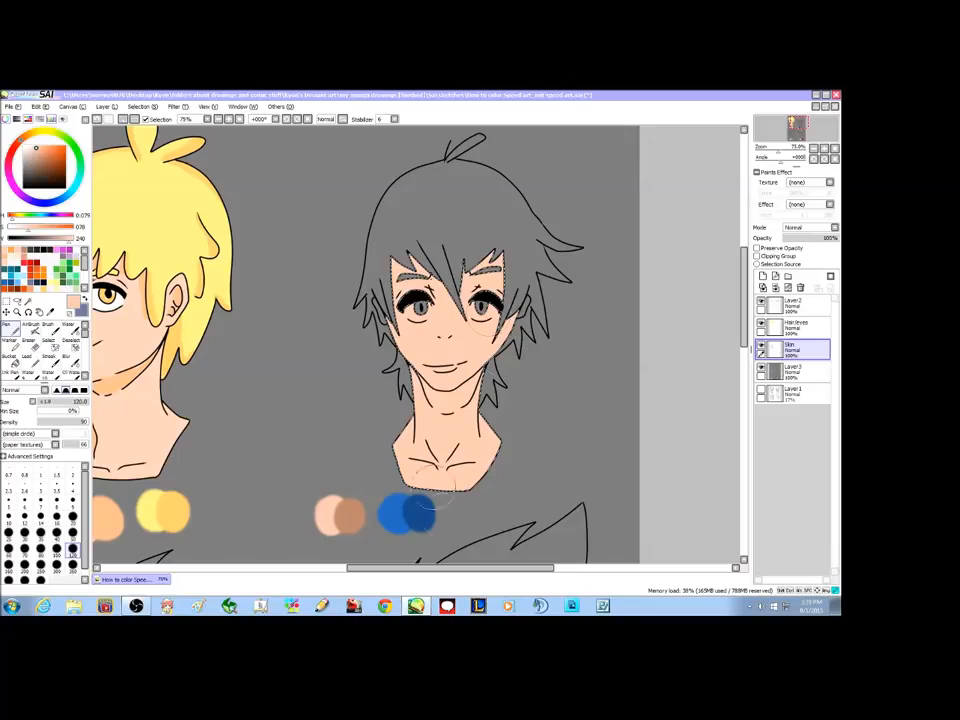
# Step: Shade the sides of the face, the skin under the bangs and the lower lip with the brown skin swatch colour, using the Pen at size 9
pyautogui.click(54, 308)
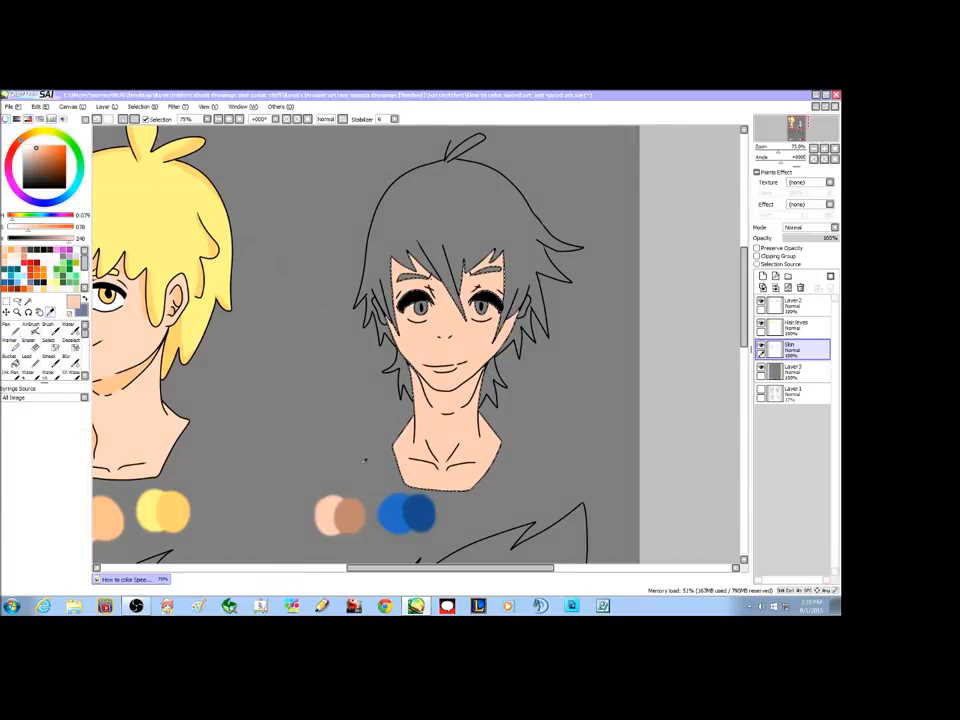
pyautogui.click(352, 516)
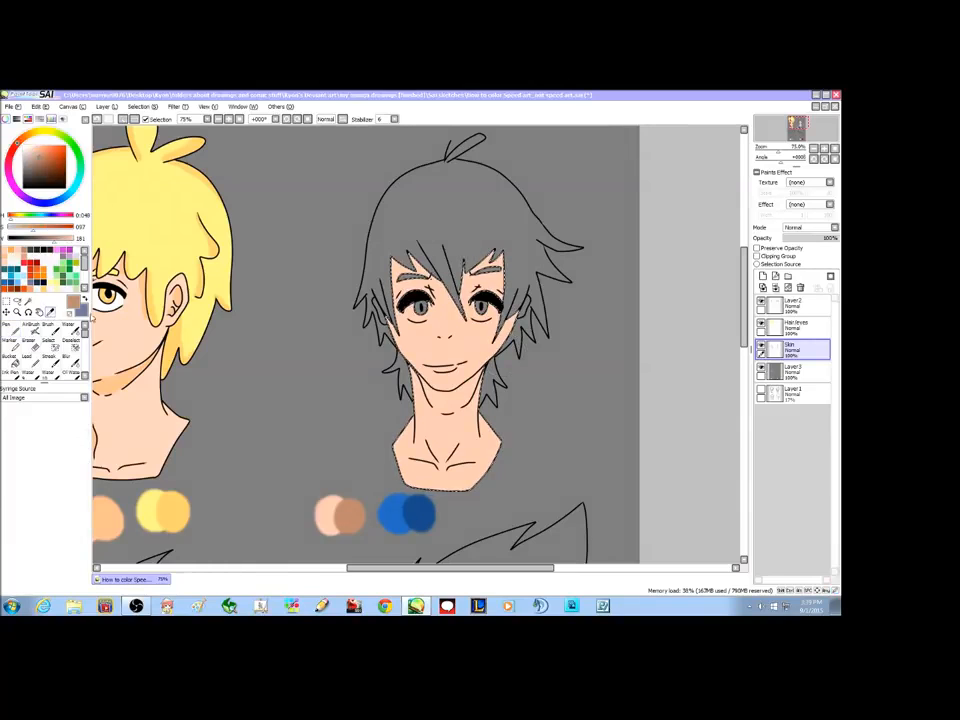
pyautogui.click(12, 329)
pyautogui.moveTo(408, 568); pyautogui.dragTo(350, 568)
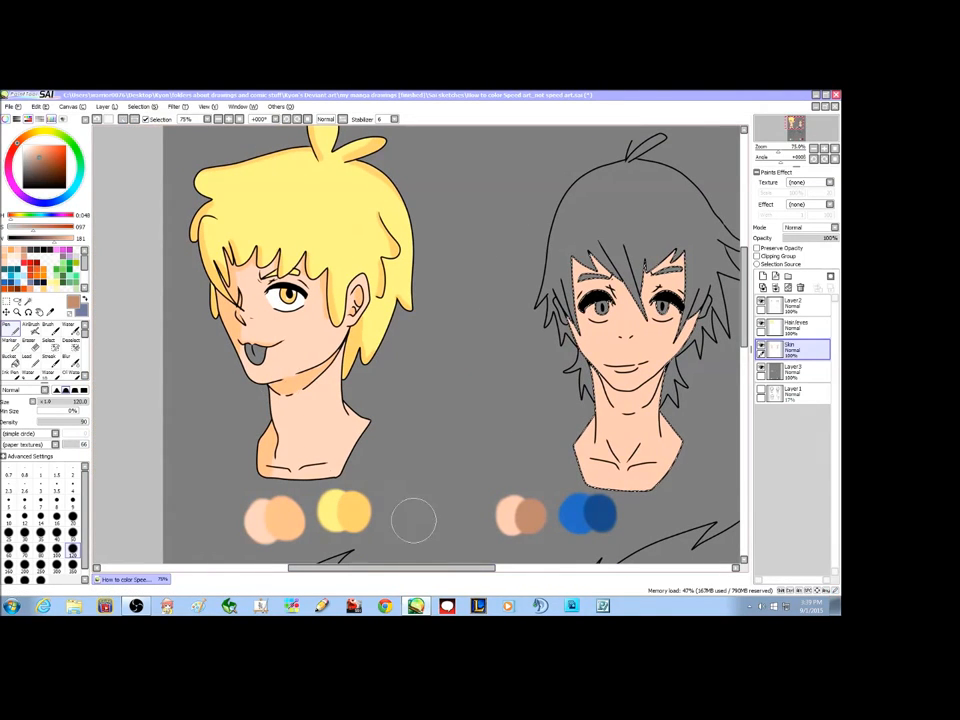
pyautogui.moveTo(430, 568); pyautogui.dragTo(485, 568)
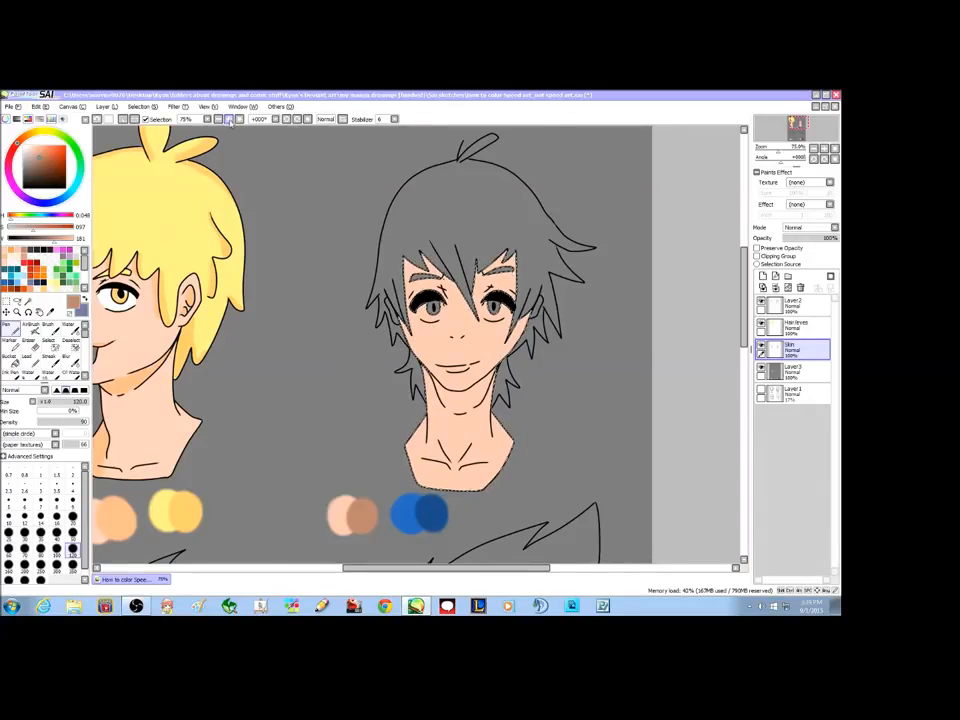
pyautogui.click(229, 119)
pyautogui.moveTo(413, 568); pyautogui.dragTo(446, 570)
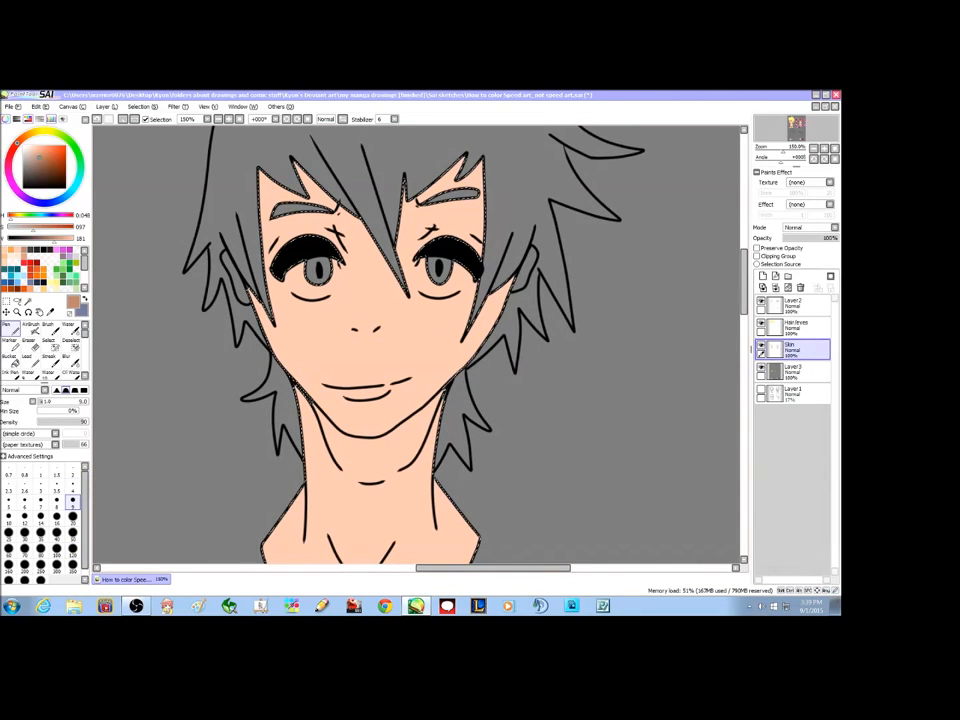
pyautogui.moveTo(255, 292)
pyautogui.mouseDown()
pyautogui.moveTo(268, 348)
pyautogui.moveTo(290, 373)
pyautogui.mouseUp()
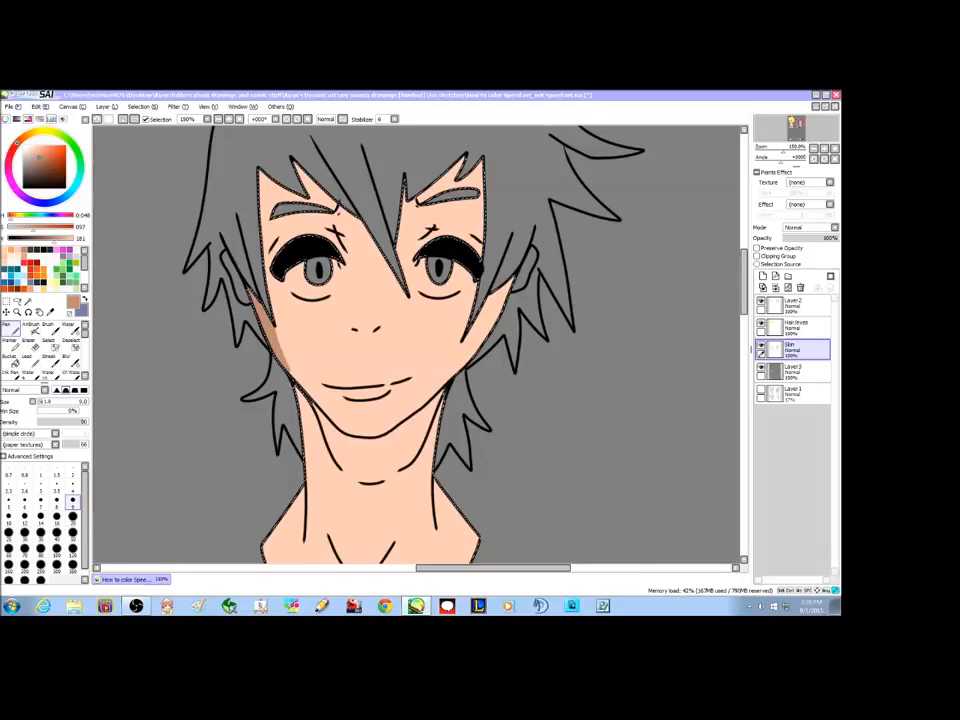
pyautogui.moveTo(497, 293)
pyautogui.mouseDown()
pyautogui.moveTo(469, 366)
pyautogui.moveTo(478, 350)
pyautogui.mouseUp()
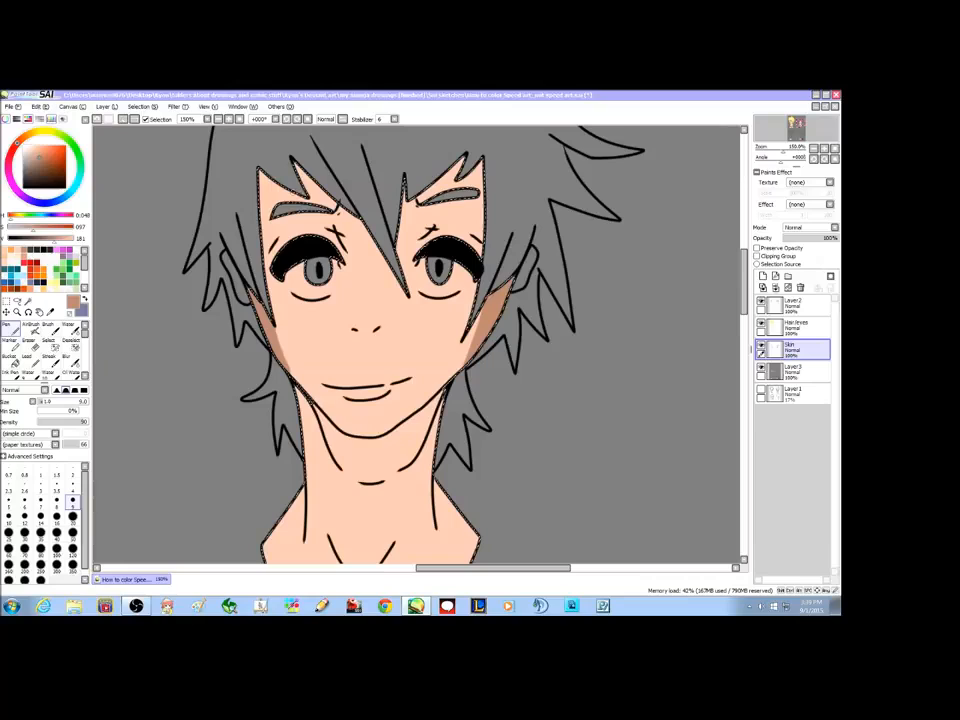
pyautogui.moveTo(302, 174); pyautogui.dragTo(386, 266)
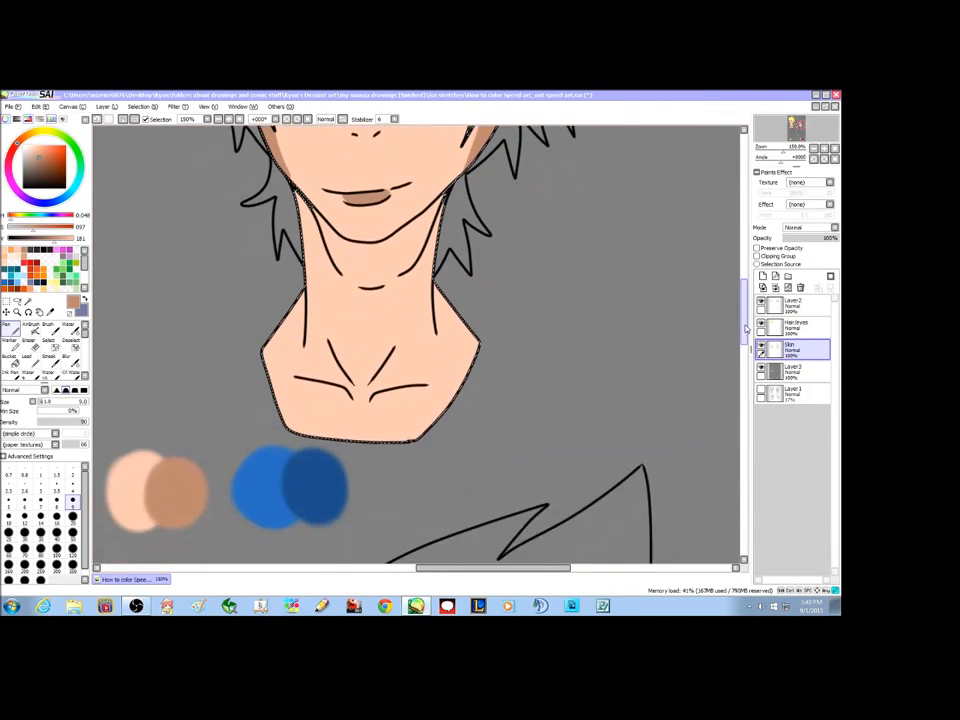
# Step: Shade the neck beneath the jaw in the same brown, down to the short throat line
pyautogui.moveTo(746, 329); pyautogui.dragTo(746, 322)
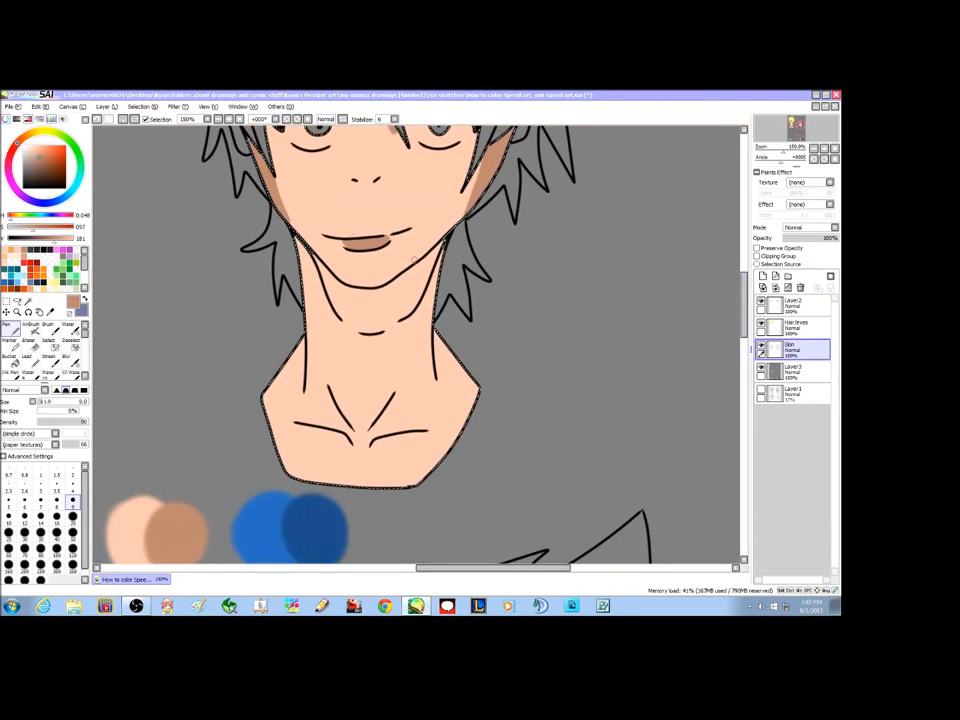
pyautogui.moveTo(314, 251); pyautogui.dragTo(339, 303)
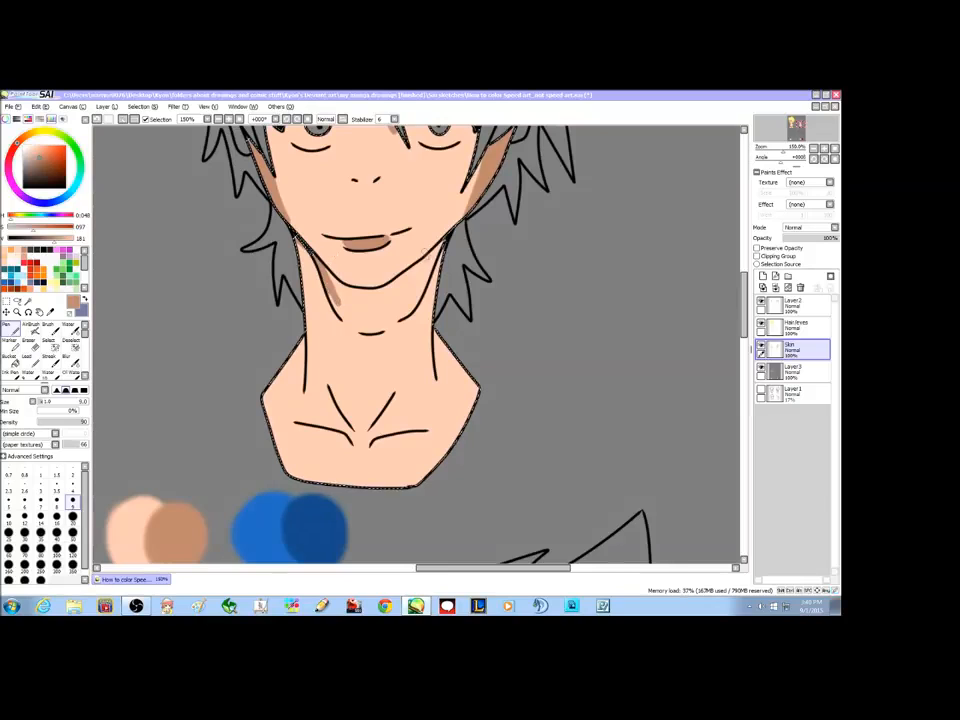
pyautogui.moveTo(427, 240)
pyautogui.mouseDown()
pyautogui.moveTo(436, 266)
pyautogui.moveTo(416, 283)
pyautogui.mouseUp()
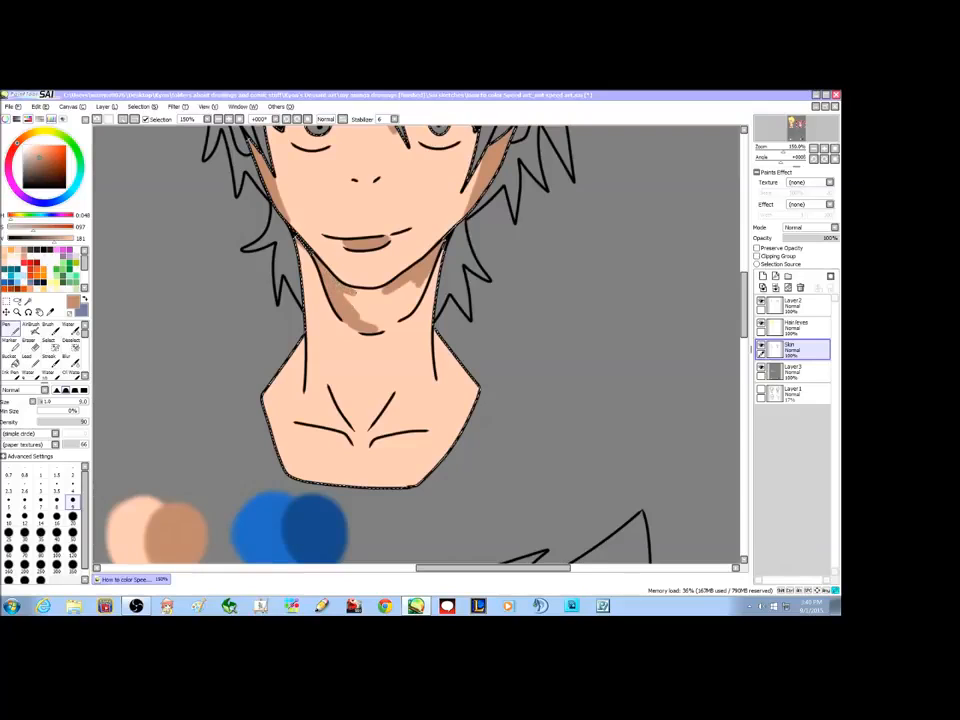
pyautogui.moveTo(352, 291)
pyautogui.mouseDown()
pyautogui.moveTo(382, 295)
pyautogui.moveTo(365, 313)
pyautogui.mouseUp()
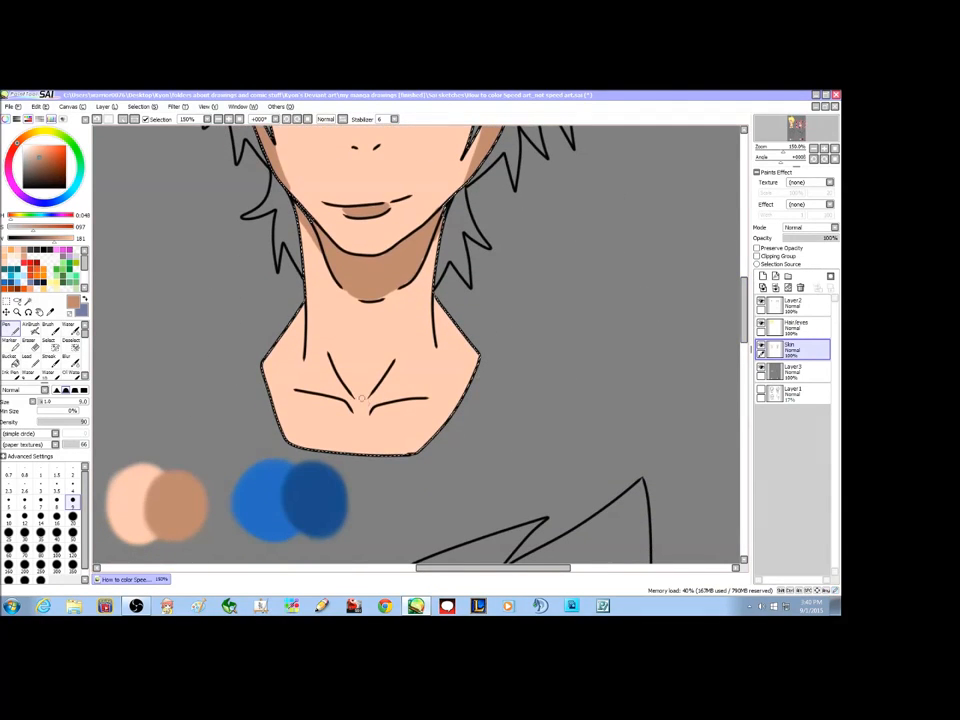
# Step: Shade the collarbones, the hollow between them and the outer sides of the neck in brown
pyautogui.moveTo(361, 412); pyautogui.dragTo(368, 411)
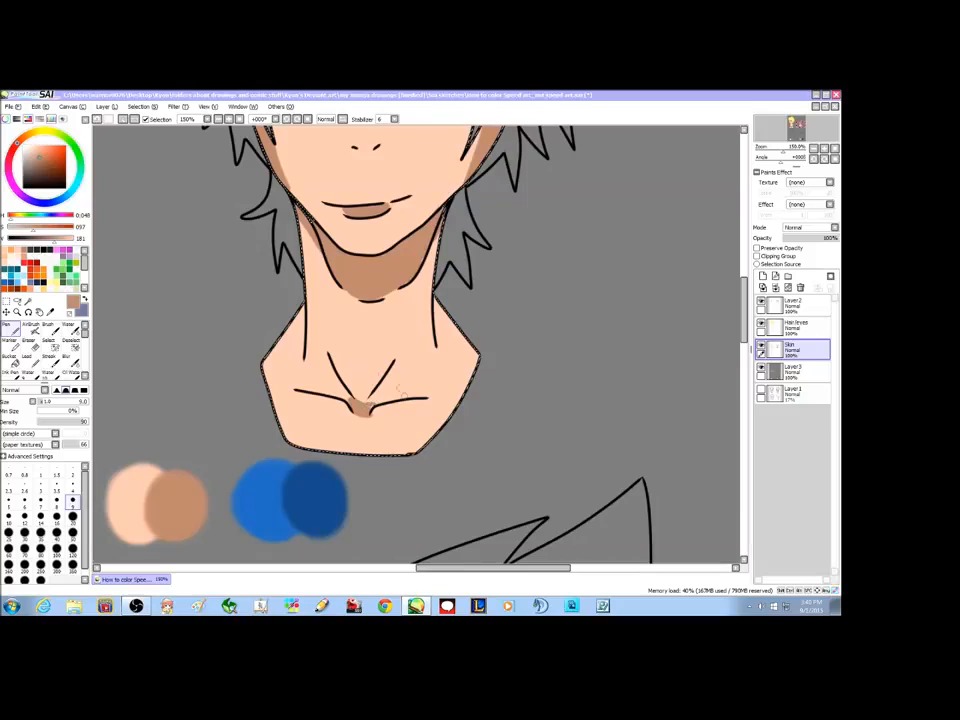
pyautogui.moveTo(366, 398); pyautogui.dragTo(376, 402)
pyautogui.moveTo(295, 389); pyautogui.dragTo(352, 400)
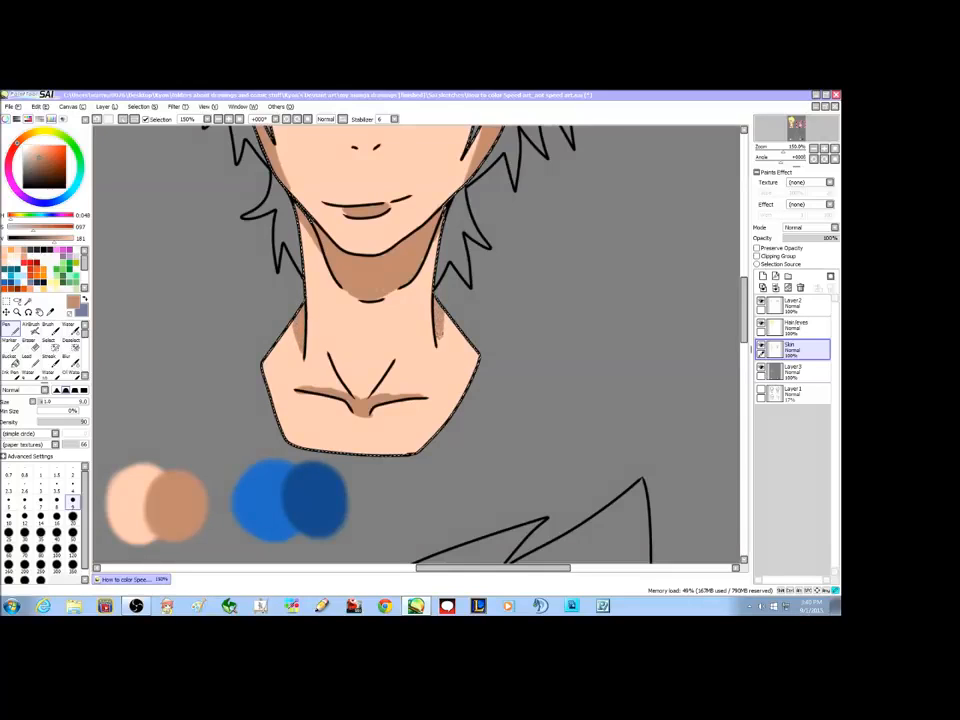
# Step: Paint a small brown shadow beneath the nose between the nostril lines
pyautogui.scroll(3, 418, 345)
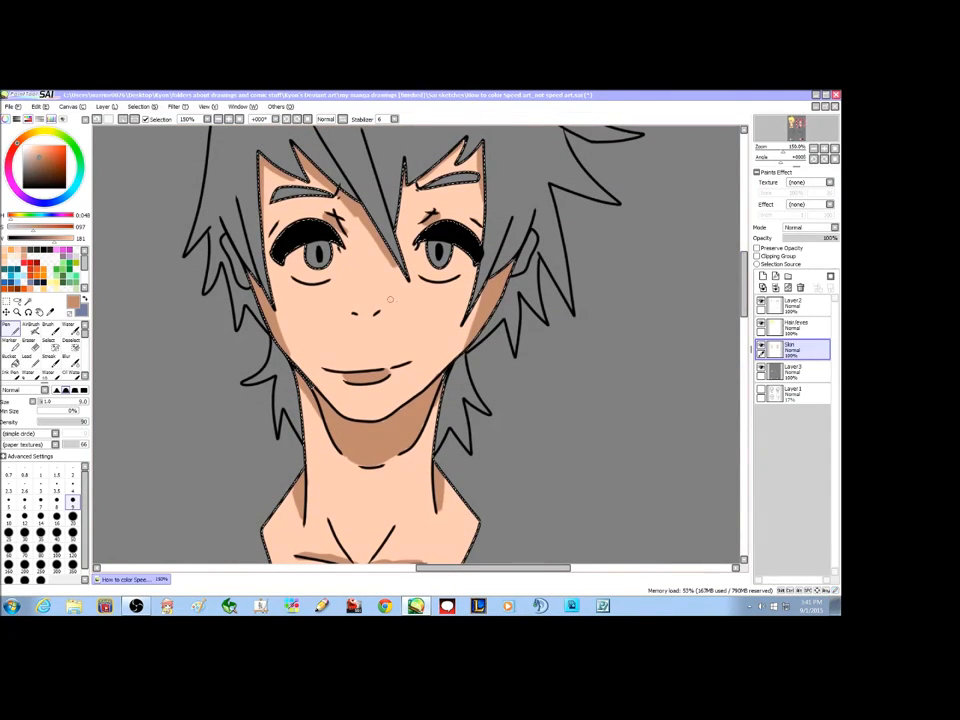
pyautogui.scroll(-2, 744, 300)
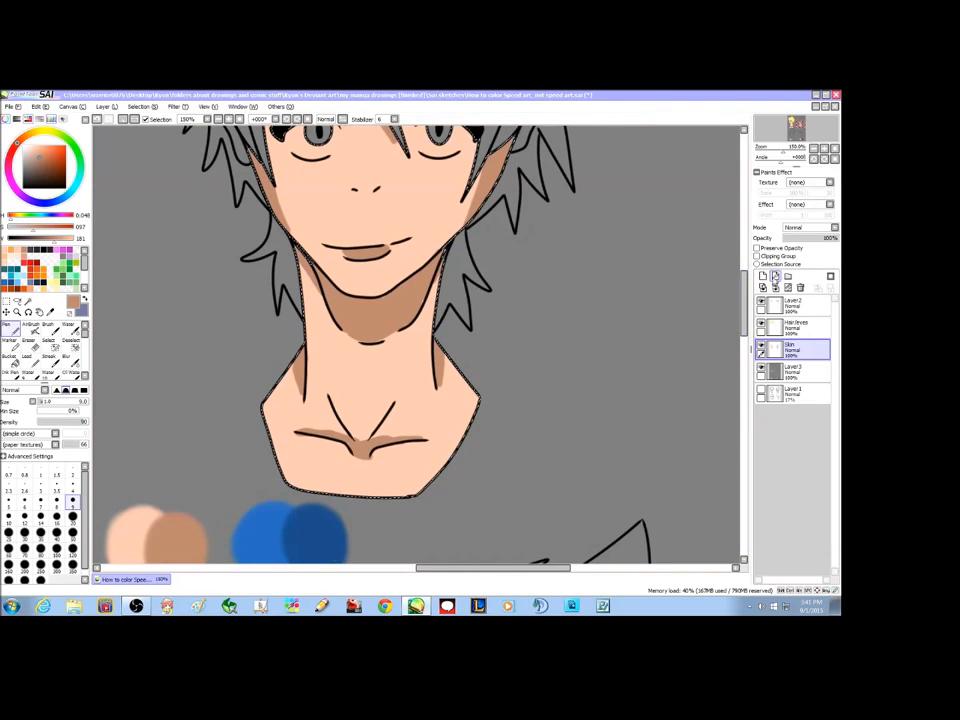
pyautogui.scroll(2, 744, 296)
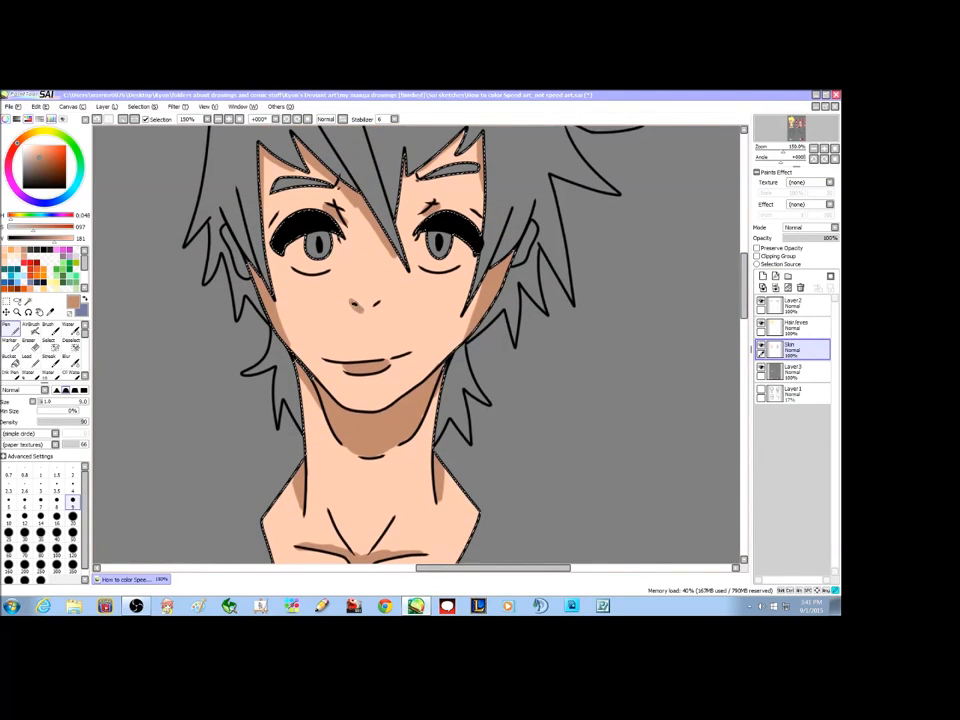
pyautogui.moveTo(353, 301); pyautogui.dragTo(378, 302)
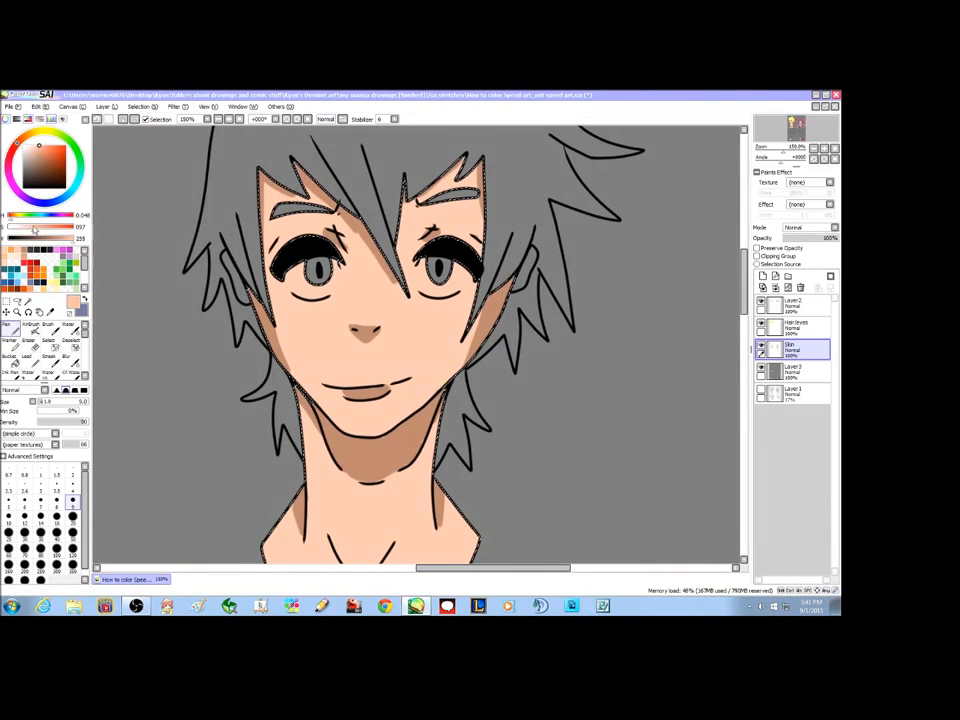
# Step: Add a white highlight line on the nose bridge with the Pen at size 4, and paint both eye whites at size 20
pyautogui.click(57, 266)
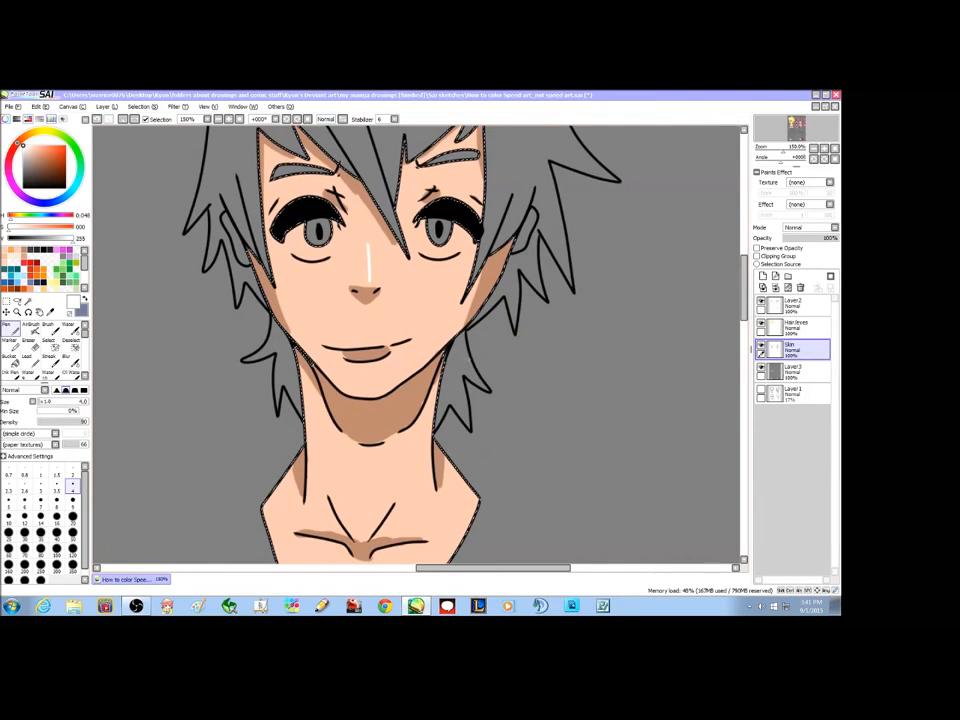
pyautogui.click(72, 516)
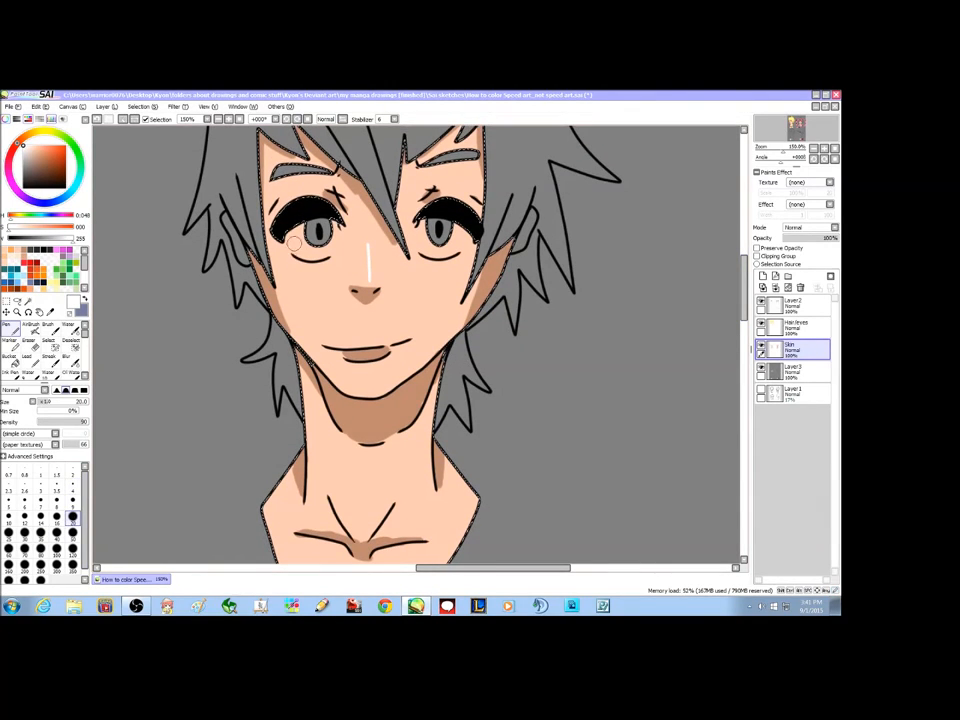
pyautogui.moveTo(294, 243); pyautogui.dragTo(311, 251)
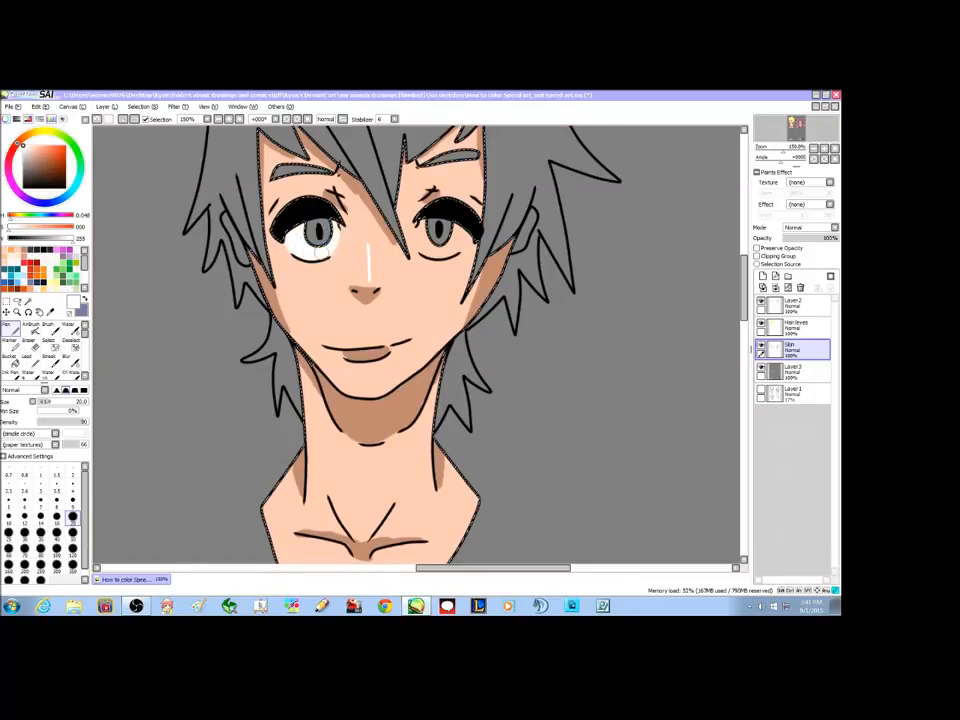
pyautogui.moveTo(427, 242); pyautogui.dragTo(435, 248)
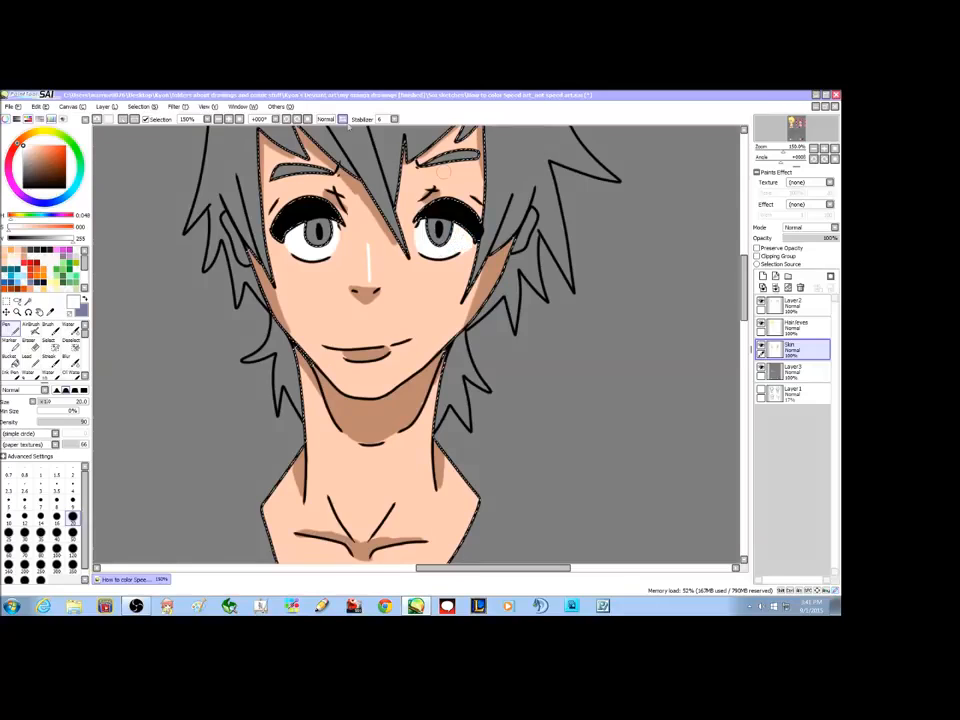
# Step: Select the head's whole hair, including the tufts behind the neck, from the line art on Layer2 with the Magic Wand
pyautogui.click(218, 119)
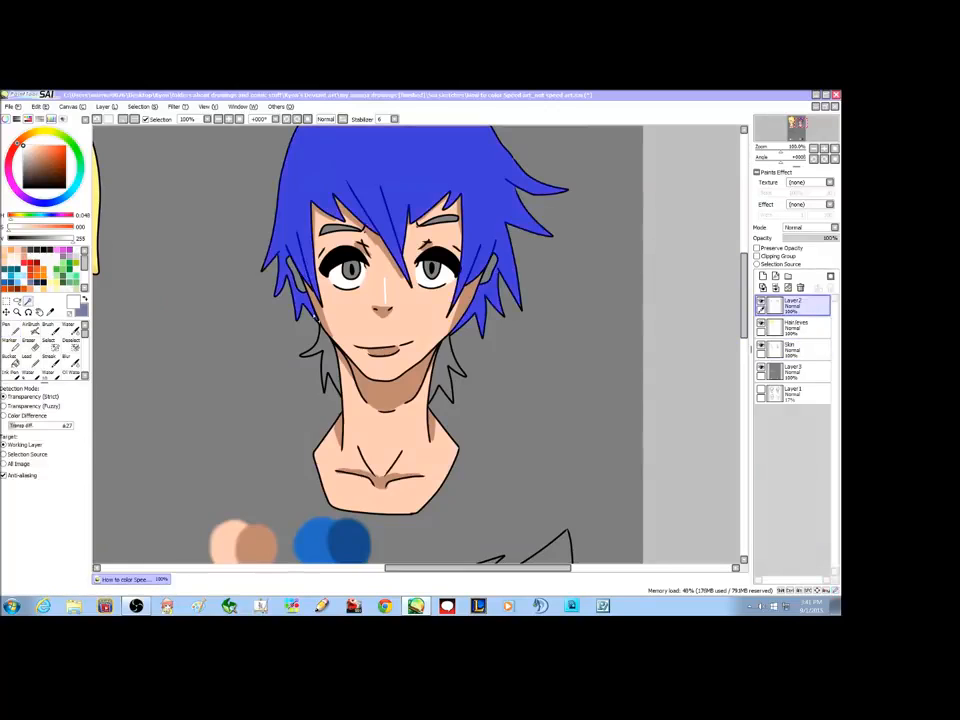
pyautogui.click(331, 360)
pyautogui.click(441, 369)
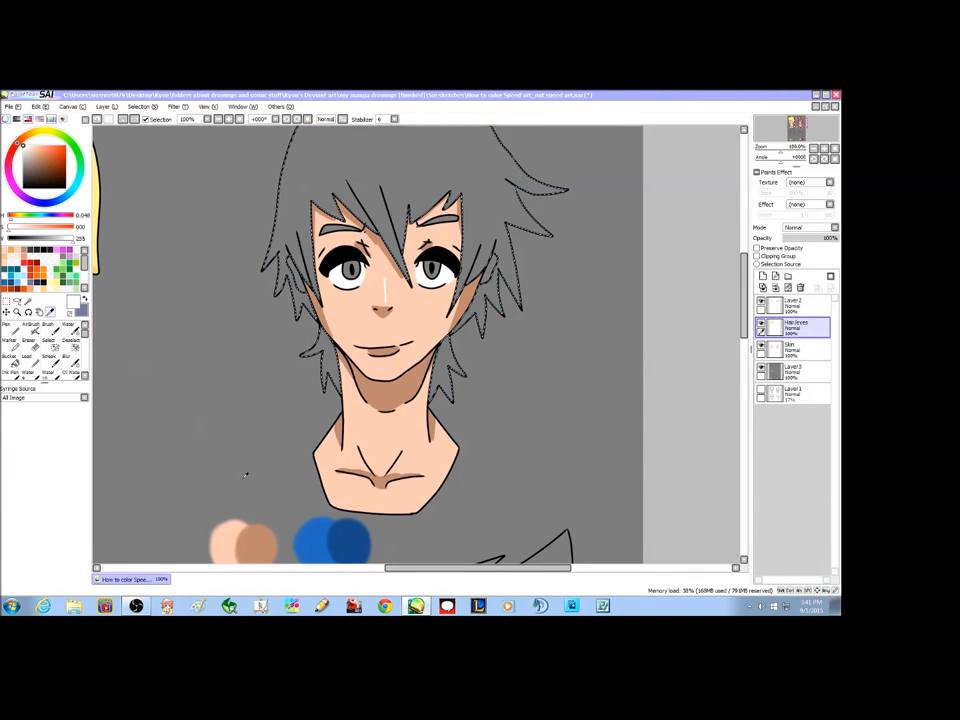
# Step: Fill the selected hair on the Hair/eyes layer with the lighter blue swatch colour, using the Pen at size 120
pyautogui.click(320, 544)
pyautogui.click(14, 330)
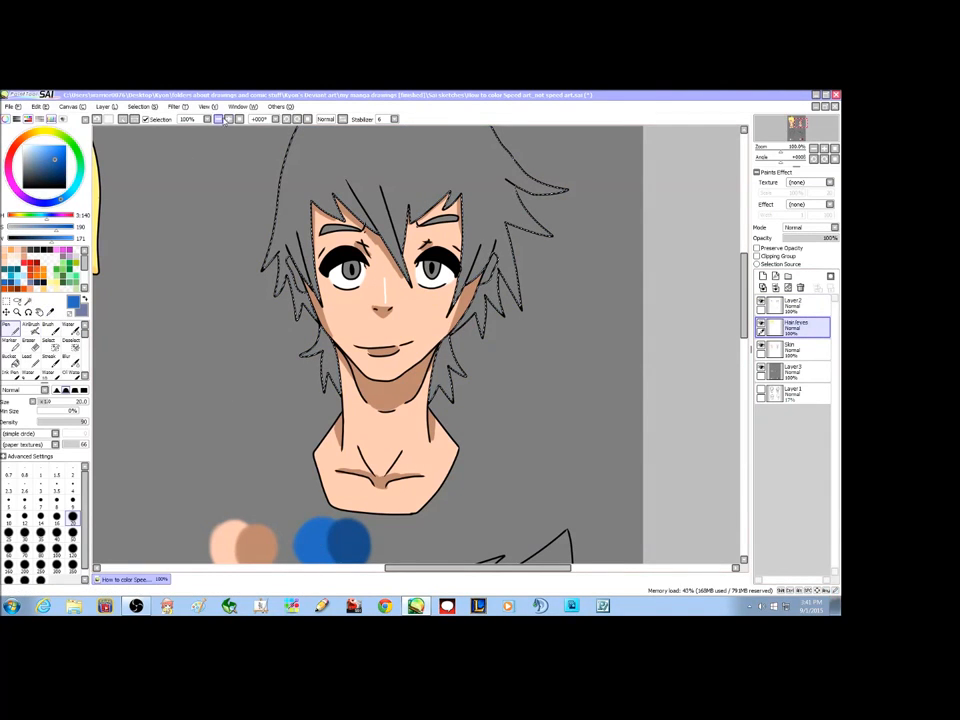
pyautogui.click(218, 119)
pyautogui.click(71, 548)
pyautogui.moveTo(330, 198)
pyautogui.mouseDown()
pyautogui.moveTo(342, 368)
pyautogui.moveTo(375, 160)
pyautogui.moveTo(418, 236)
pyautogui.moveTo(439, 150)
pyautogui.moveTo(432, 385)
pyautogui.moveTo(520, 238)
pyautogui.moveTo(540, 231)
pyautogui.mouseUp()
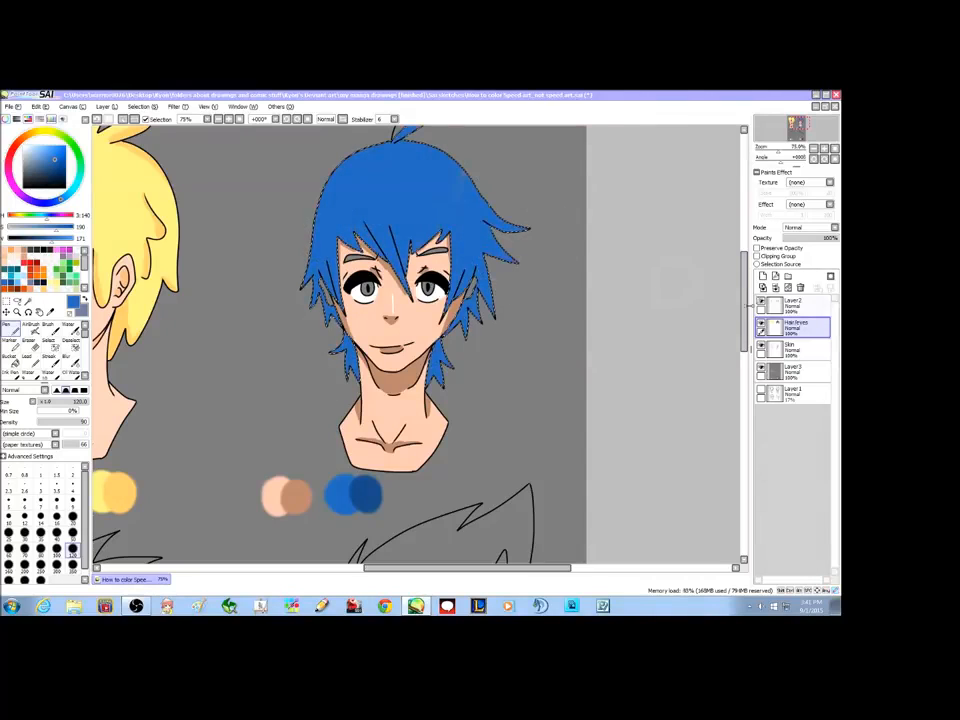
pyautogui.moveTo(745, 298); pyautogui.dragTo(746, 275)
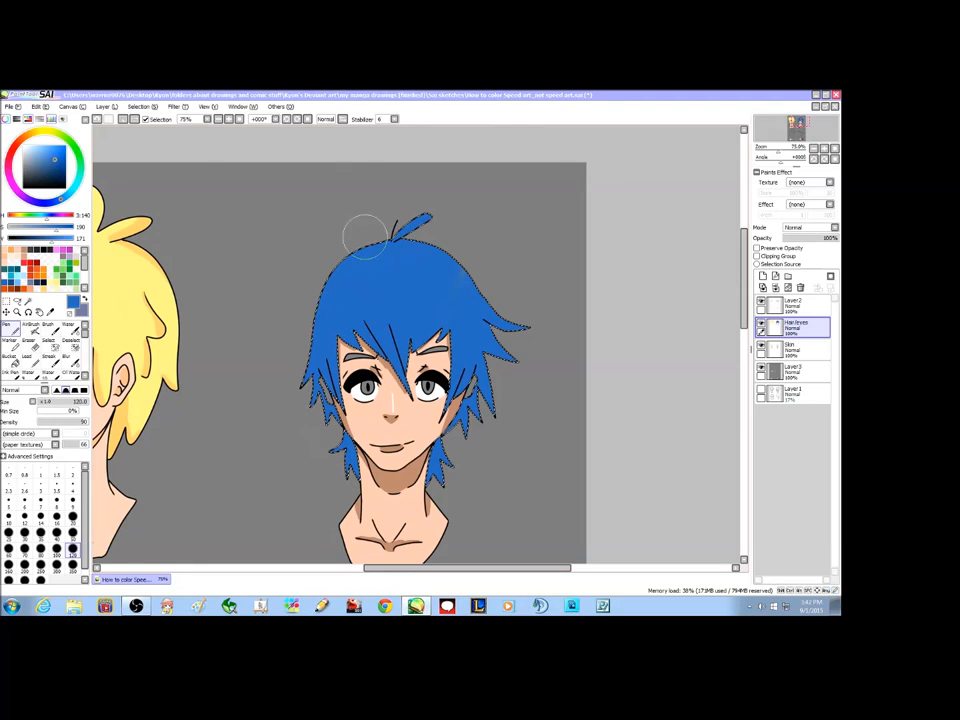
# Step: Shade the hair tufts behind the neck with the dark blue swatch colour, using the Pen at size 20
pyautogui.click(218, 119)
pyautogui.click(229, 119)
pyautogui.click(229, 119)
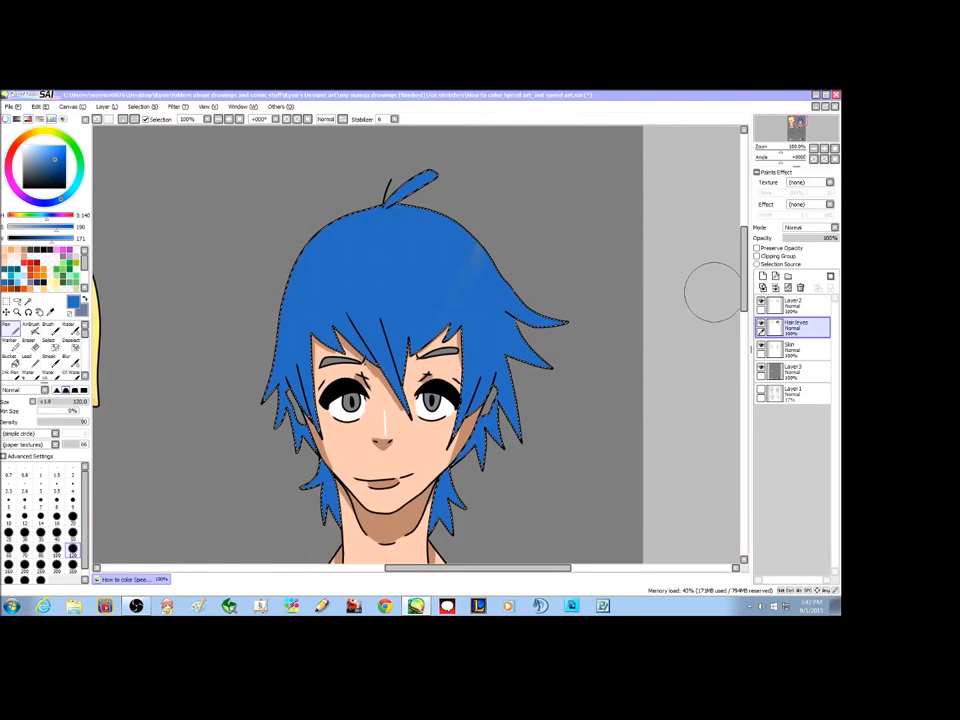
pyautogui.moveTo(742, 287); pyautogui.dragTo(744, 309)
pyautogui.click(51, 312)
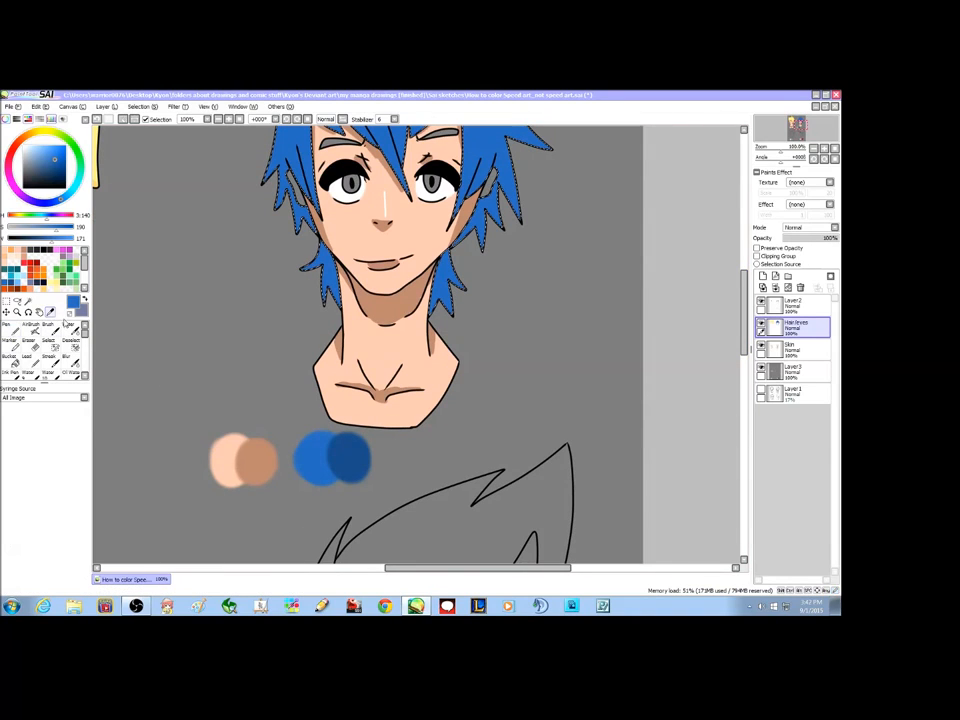
pyautogui.click(349, 450)
pyautogui.moveTo(745, 298); pyautogui.dragTo(745, 286)
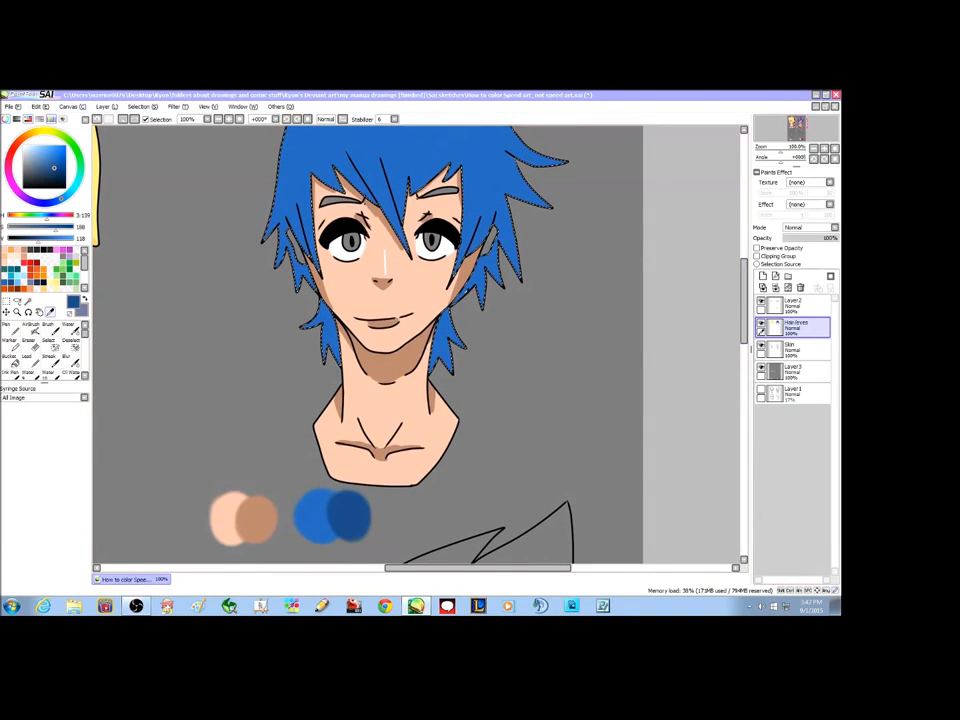
pyautogui.click(12, 330)
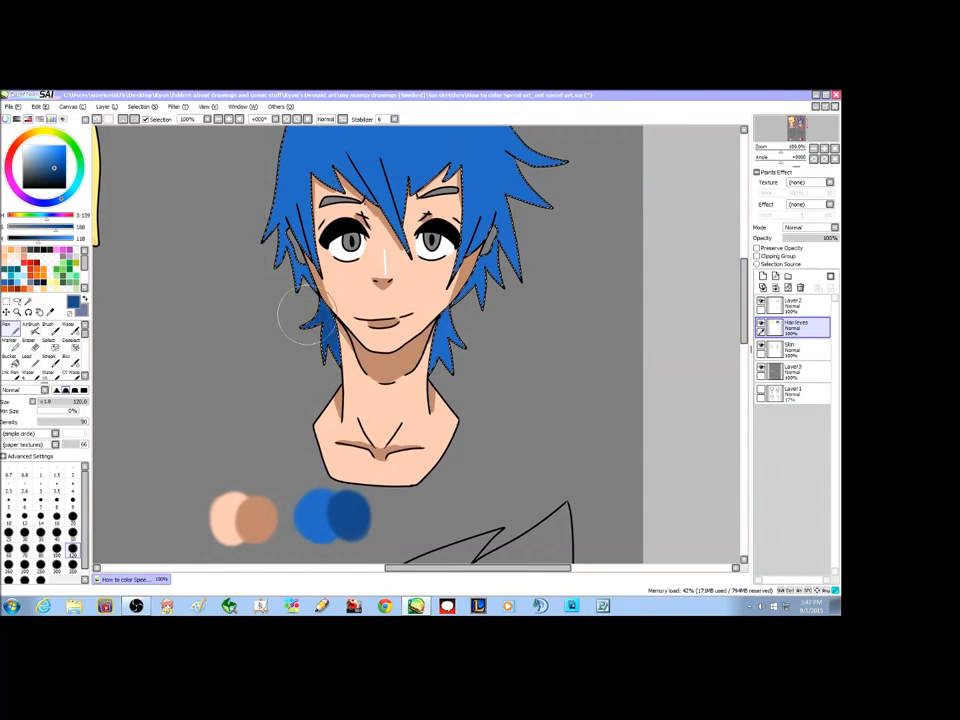
pyautogui.click(72, 517)
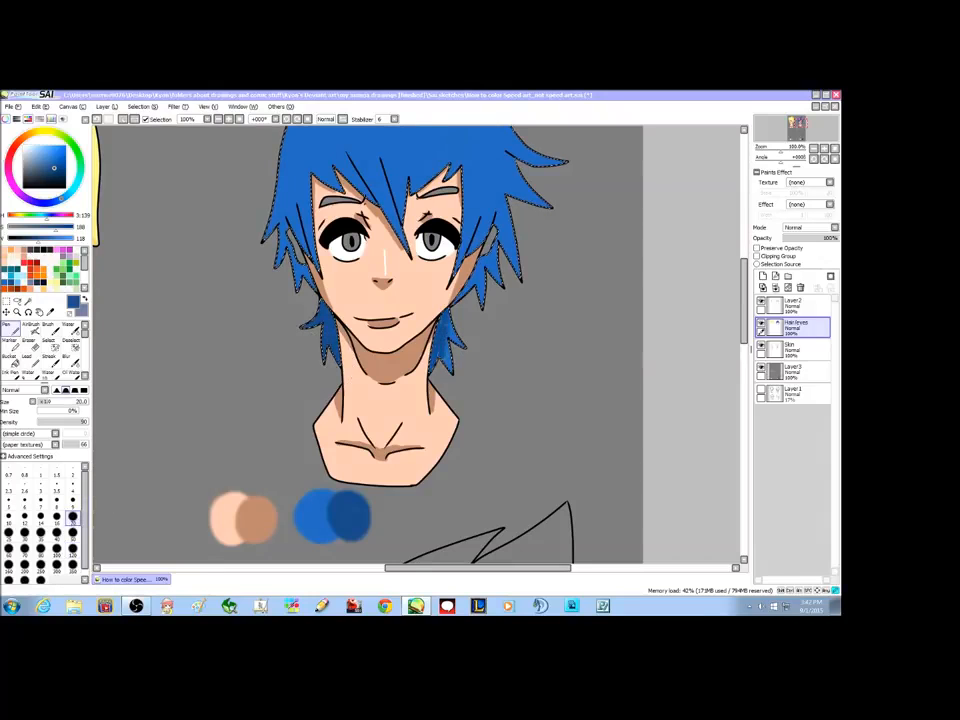
# Step: Shade the fringe strands and the locks on both sides of the face with dark blue along the hair lines, Pen size 20
pyautogui.scroll(3, 287, 286)
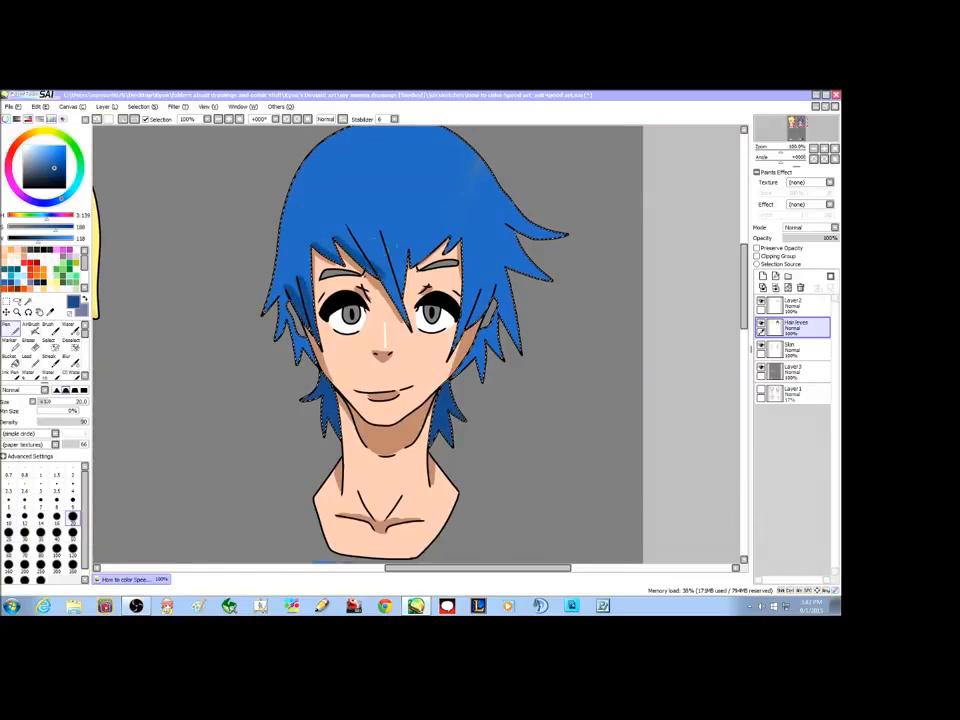
pyautogui.moveTo(349, 225); pyautogui.dragTo(406, 317)
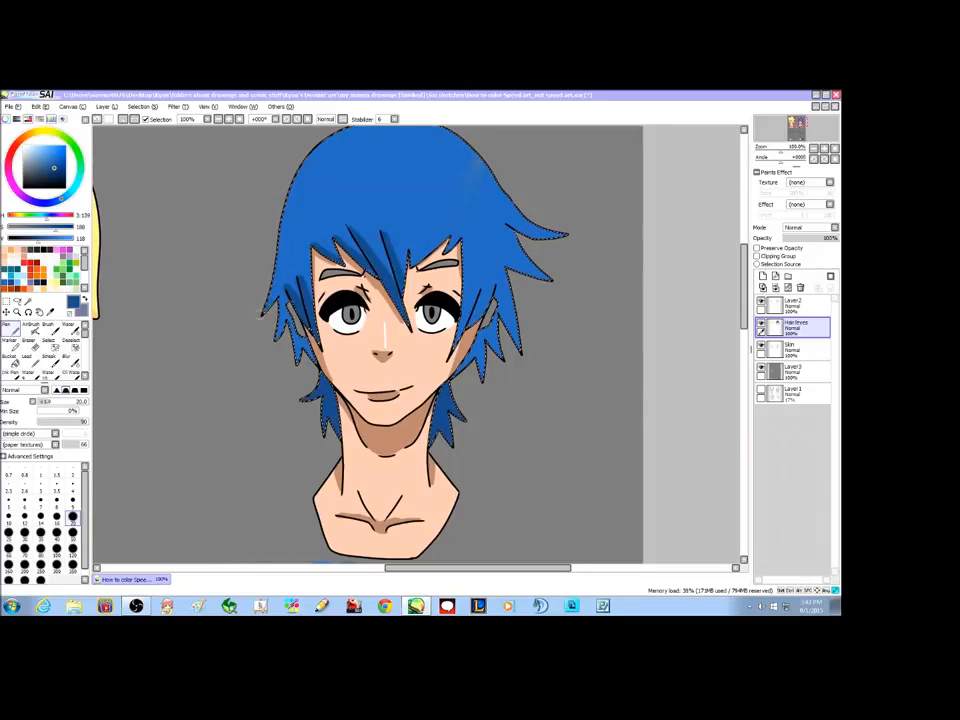
pyautogui.moveTo(279, 293); pyautogui.dragTo(277, 342)
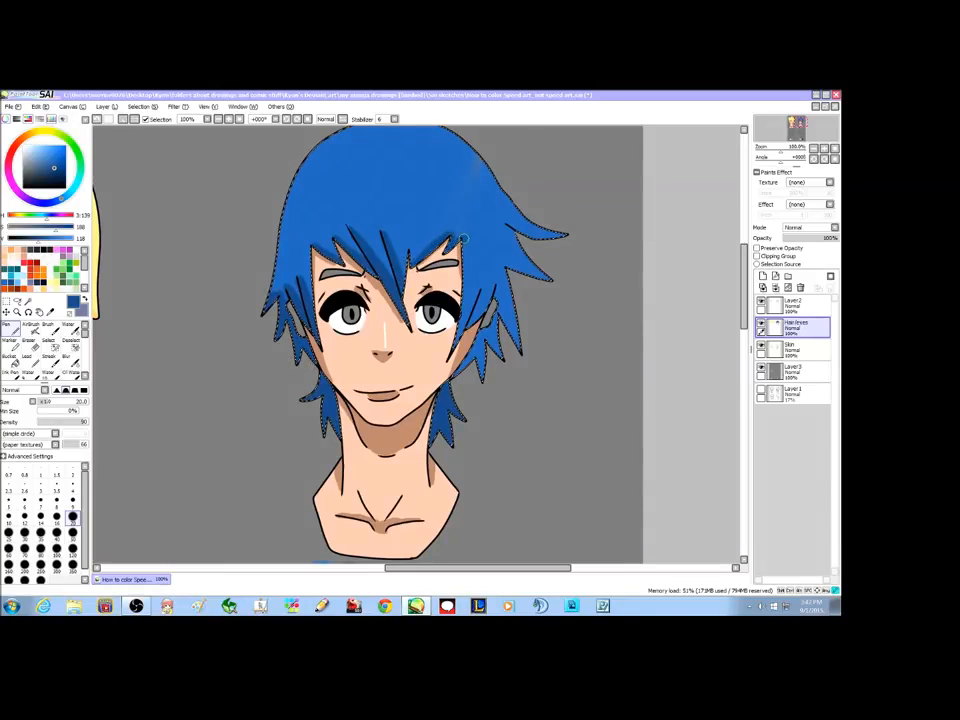
pyautogui.moveTo(469, 325); pyautogui.dragTo(481, 295)
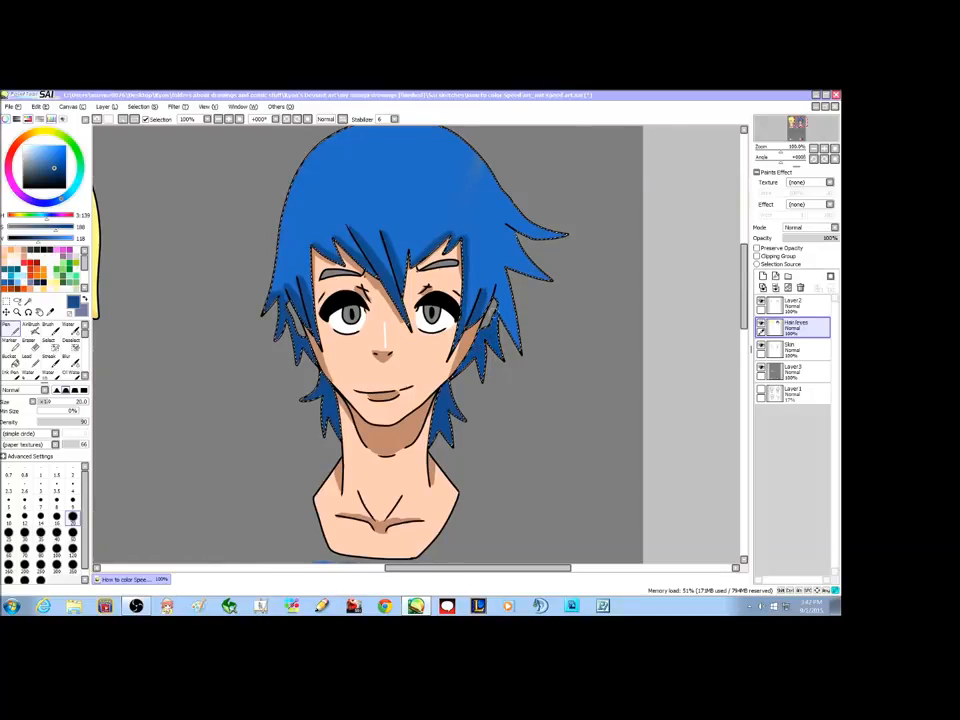
# Step: Shade the flared outer spikes and the small tuft on top of the head with dark blue, and clear the hair selection
pyautogui.moveTo(744, 281); pyautogui.dragTo(744, 271)
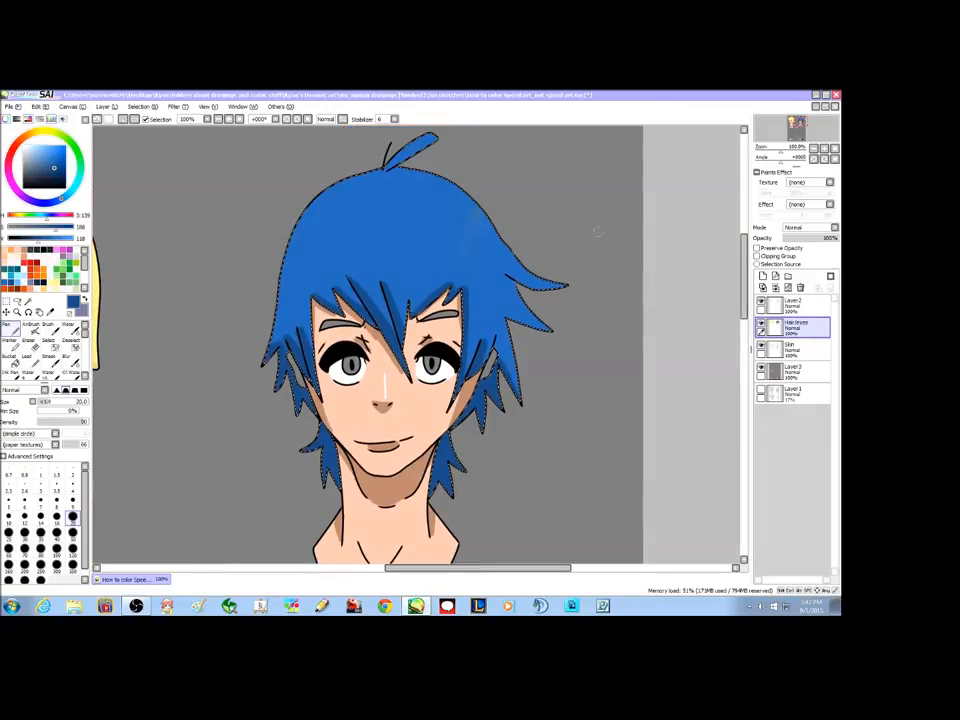
pyautogui.moveTo(508, 243)
pyautogui.mouseDown()
pyautogui.moveTo(516, 259)
pyautogui.moveTo(566, 287)
pyautogui.moveTo(508, 274)
pyautogui.moveTo(514, 281)
pyautogui.mouseUp()
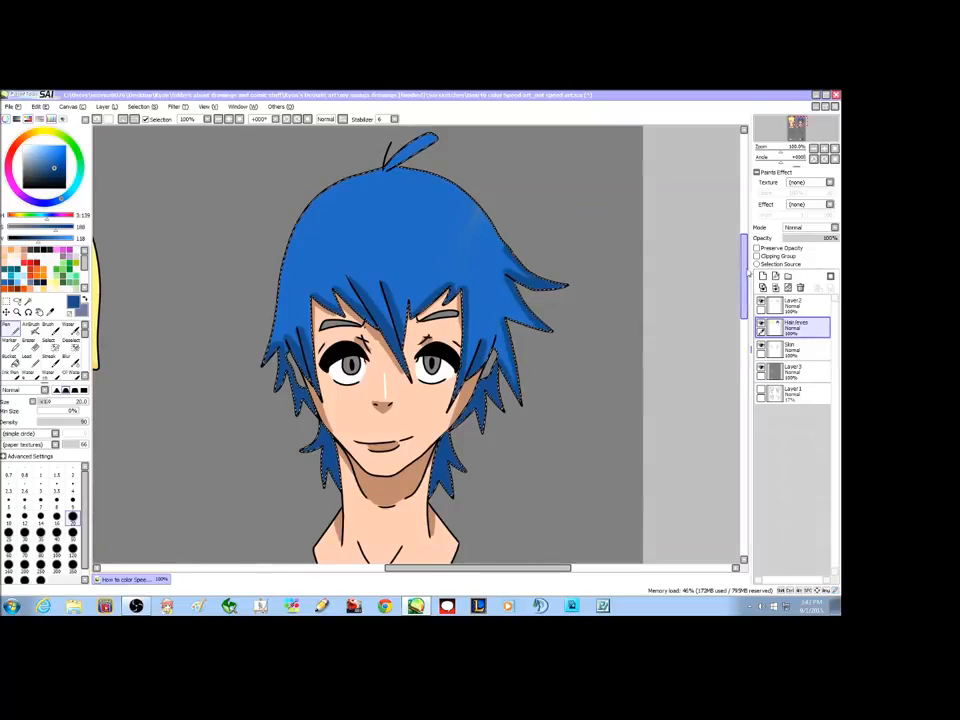
pyautogui.scroll(2, 420, 345)
pyautogui.moveTo(419, 197); pyautogui.dragTo(406, 201)
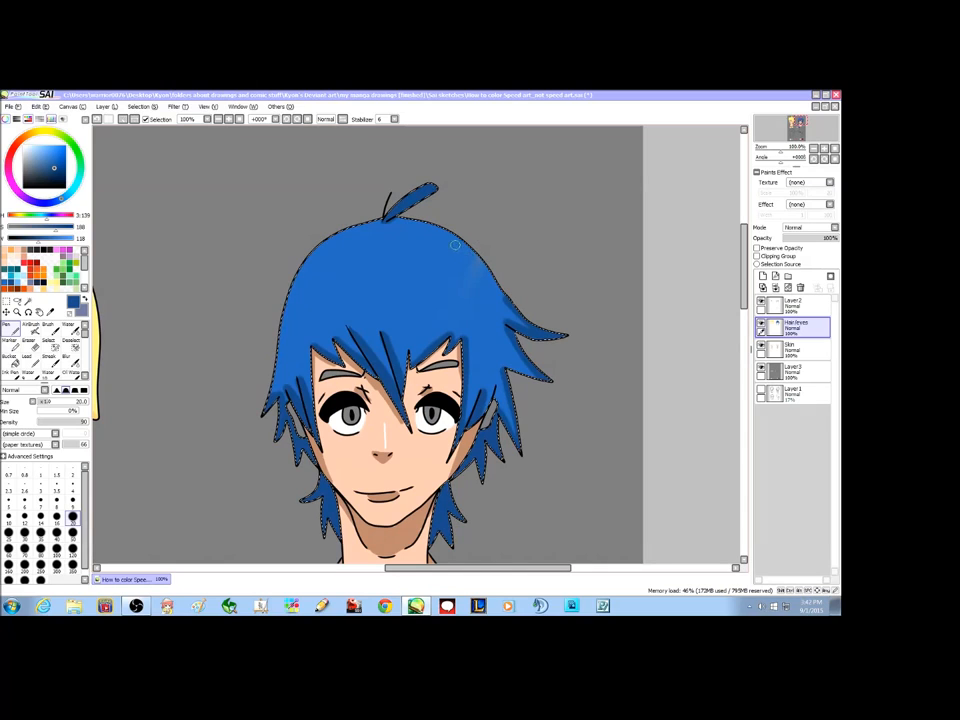
pyautogui.moveTo(457, 241); pyautogui.dragTo(500, 301)
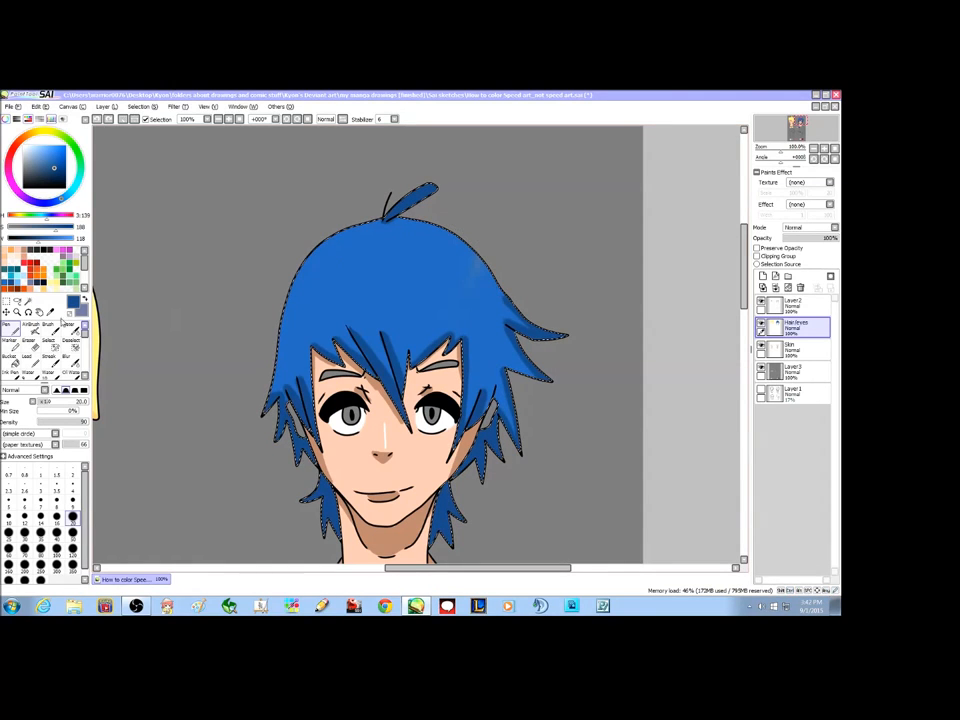
pyautogui.moveTo(743, 287); pyautogui.dragTo(742, 317)
pyautogui.hotkey('ctrl', 'd')
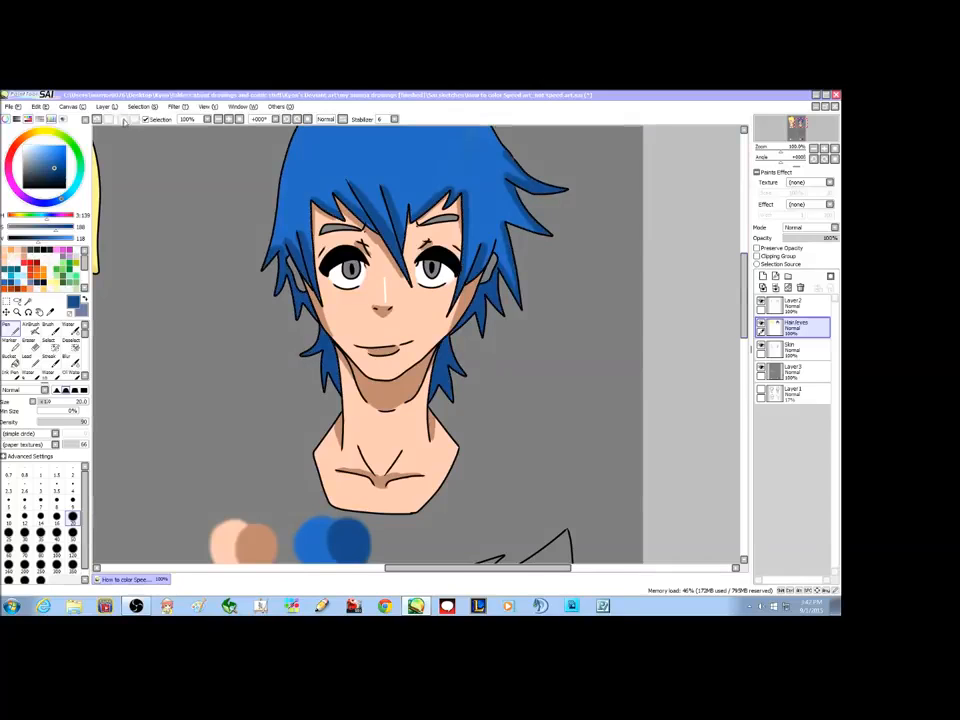
# Step: Select both ears from the line art on Layer2 with the Magic Wand
pyautogui.click(791, 349)
pyautogui.click(792, 304)
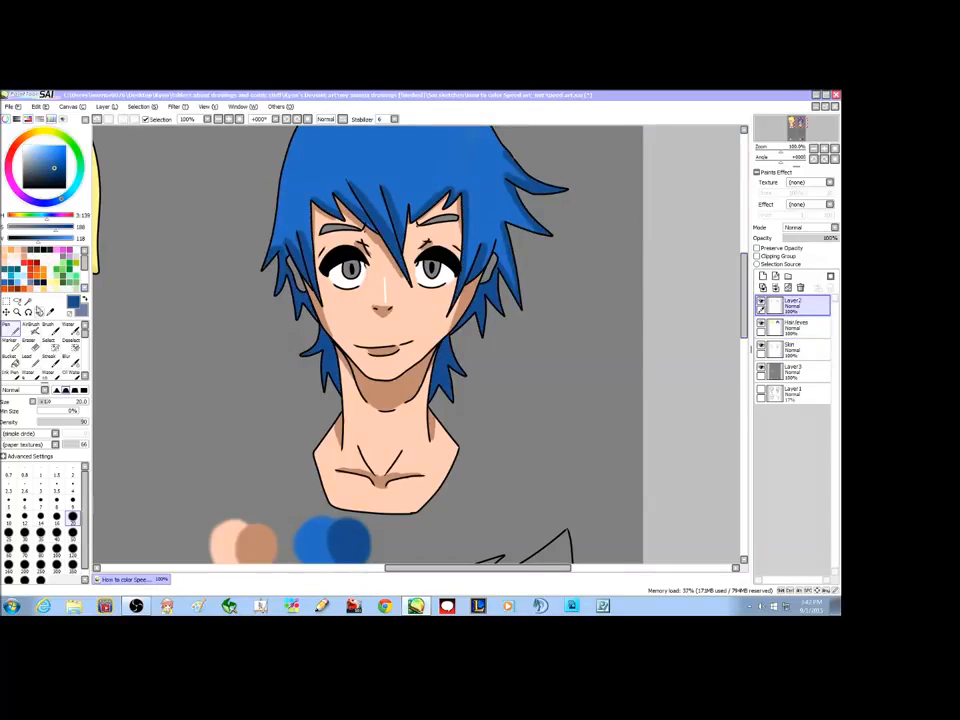
pyautogui.click(28, 301)
pyautogui.click(299, 284)
pyautogui.click(486, 268)
# Step: Fill the selected ears on the Skin layer with the darker skin swatch colour, using the Pen at size 20
pyautogui.click(791, 349)
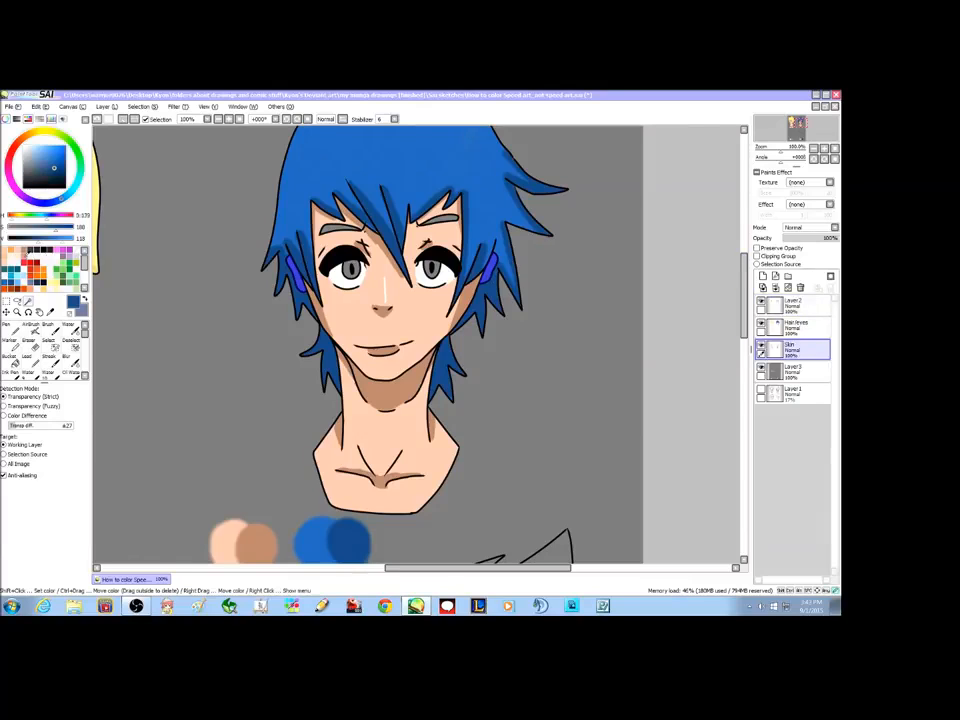
pyautogui.click(27, 254)
pyautogui.click(11, 330)
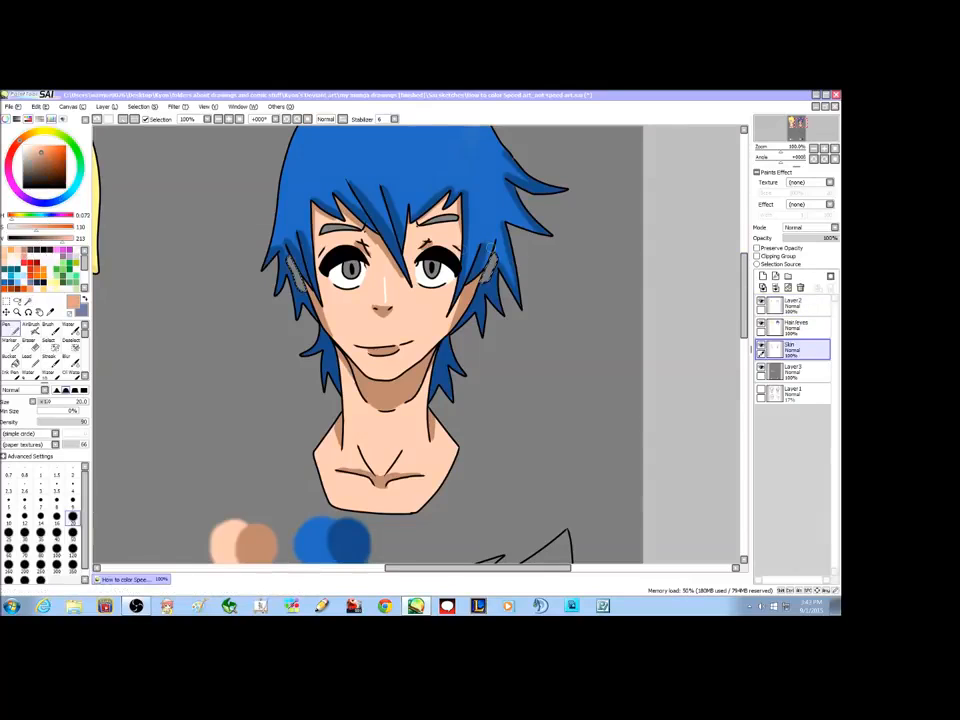
pyautogui.click(48, 344)
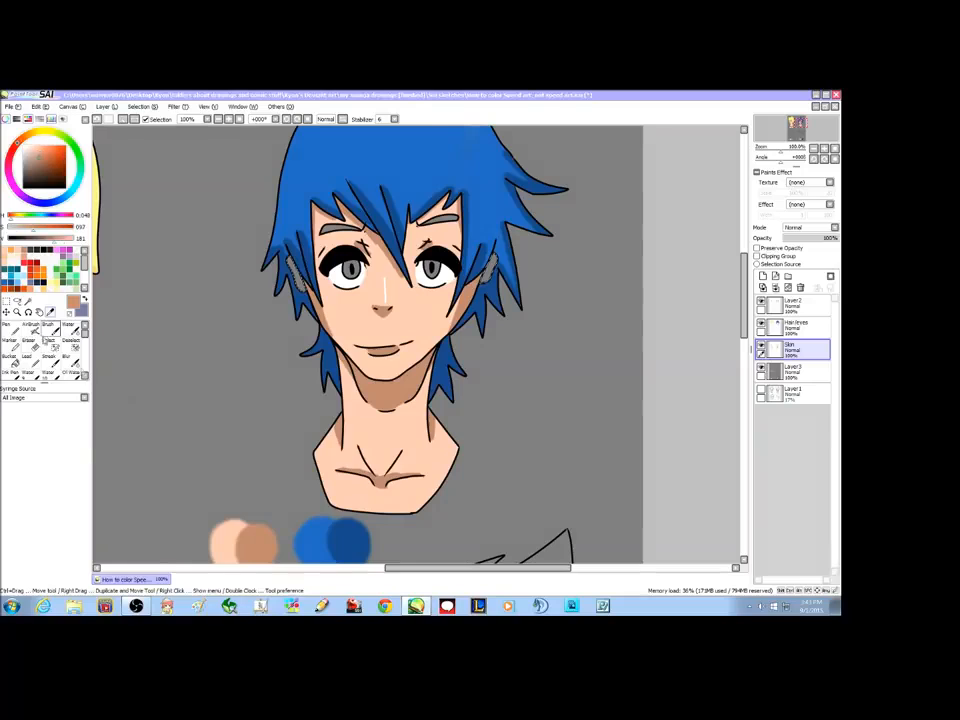
pyautogui.click(11, 328)
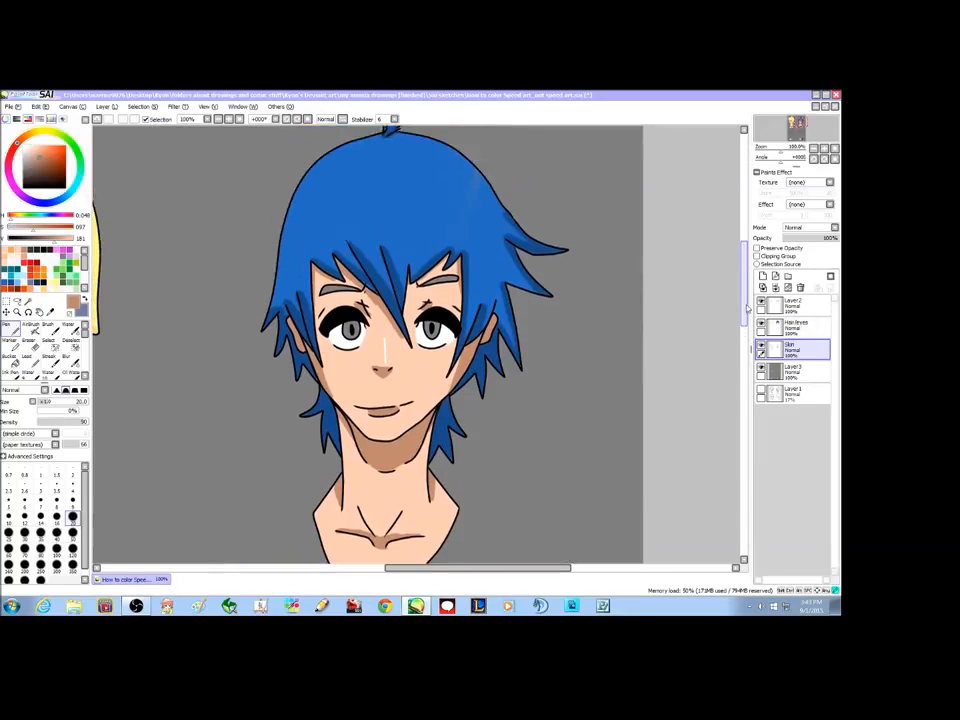
# Step: Select the eyebrows and irises of the blue-haired head from the line art on Layer2 with the Magic Wand
pyautogui.scroll(3, 615, 244)
pyautogui.click(795, 305)
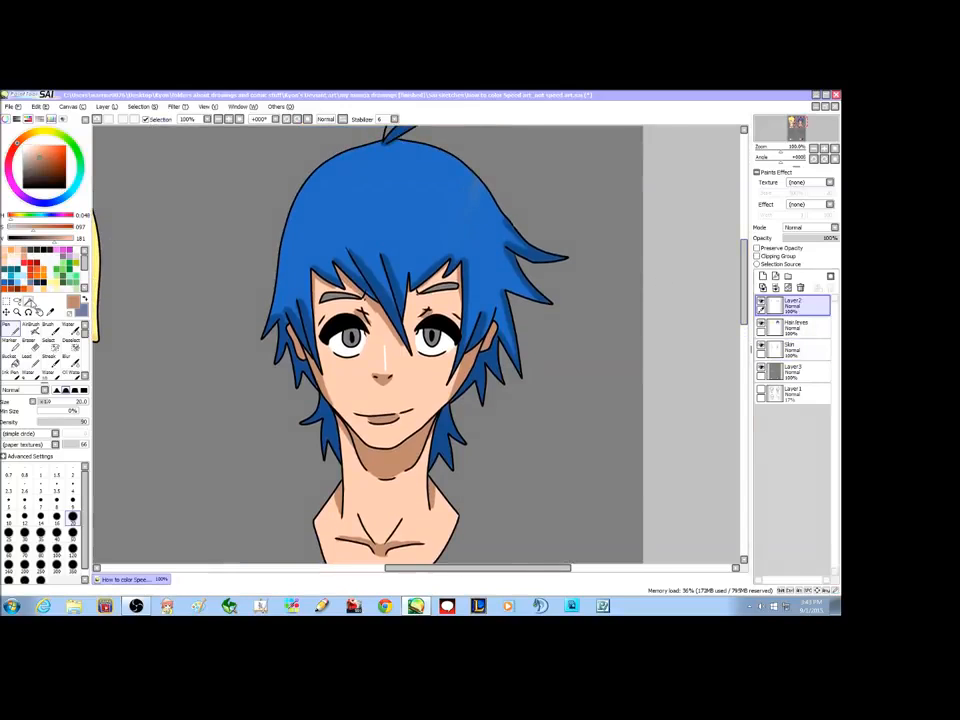
pyautogui.click(28, 301)
pyautogui.click(333, 297)
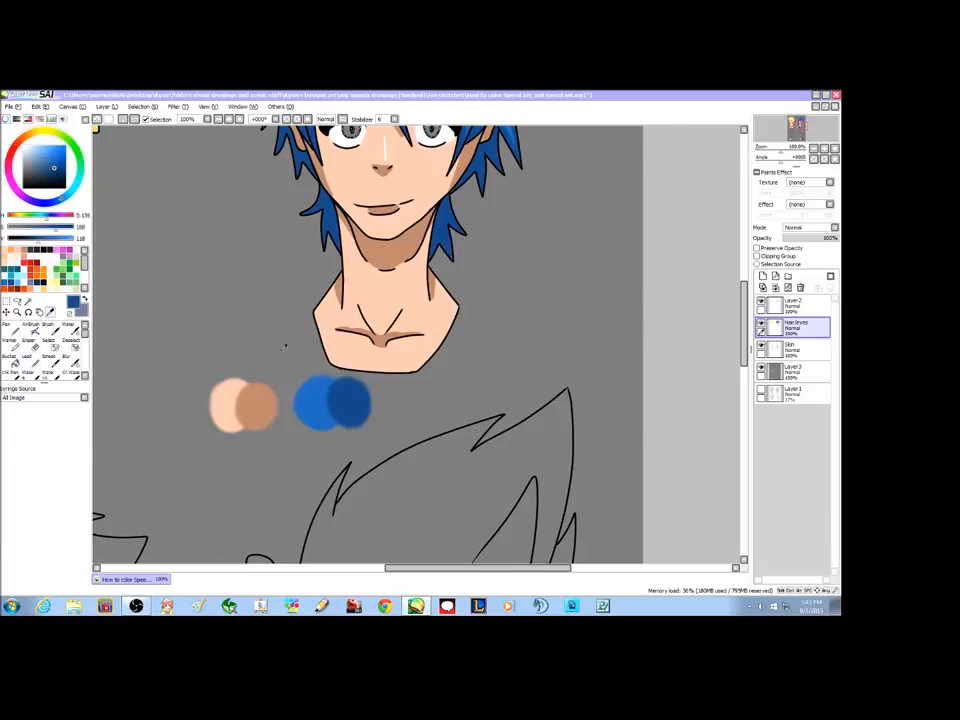
# Step: Paint the eyebrows dark blue and the irises lighter blue from the swatches on the Hair/eyes layer, using the Pen at size 20
pyautogui.press('n')
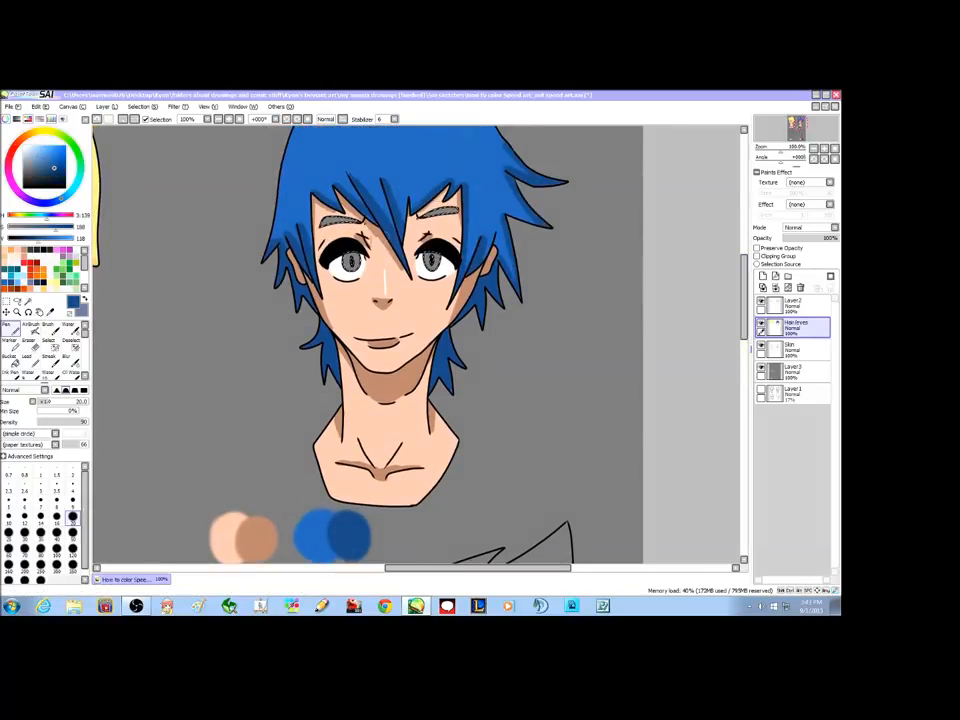
pyautogui.moveTo(342, 257); pyautogui.dragTo(356, 260)
pyautogui.moveTo(426, 257); pyautogui.dragTo(438, 261)
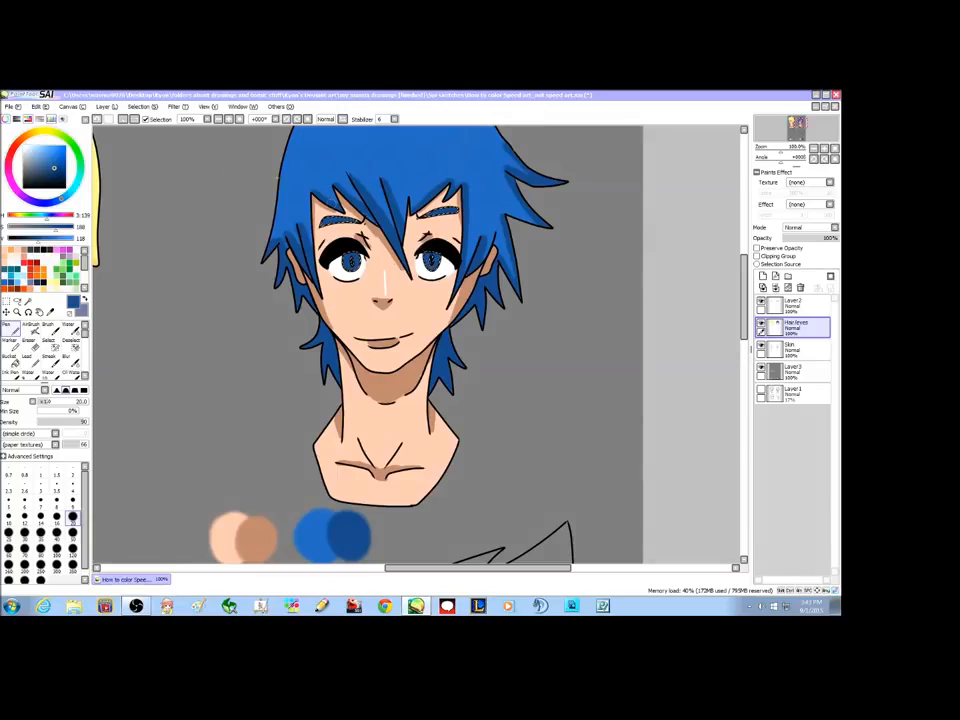
pyautogui.press('alt')
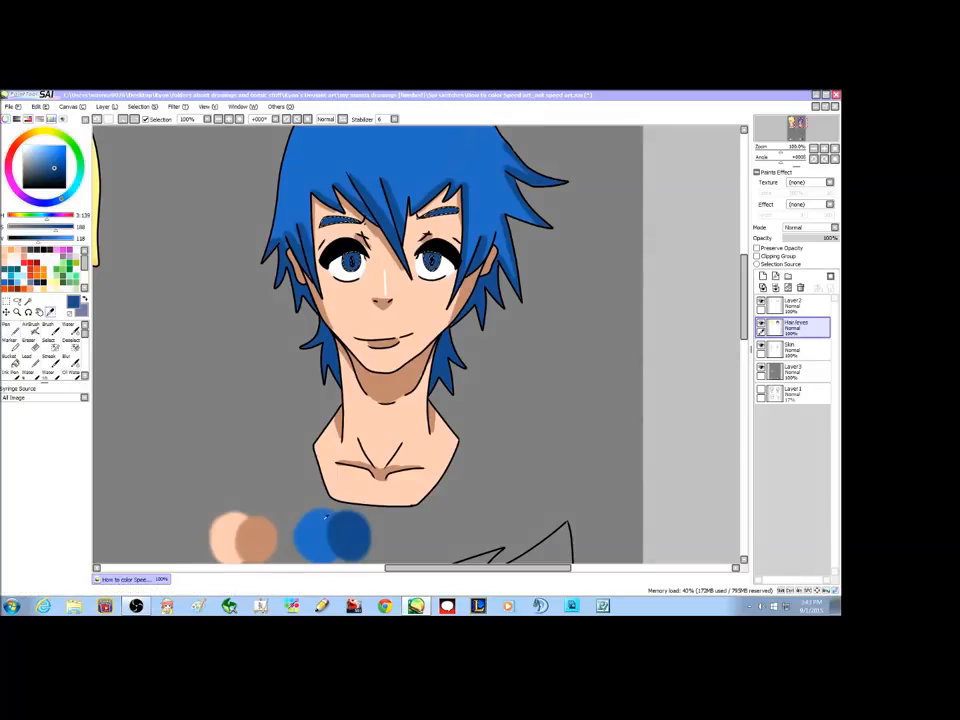
pyautogui.keyDown('alt'); pyautogui.click(325, 518); pyautogui.keyUp('alt')
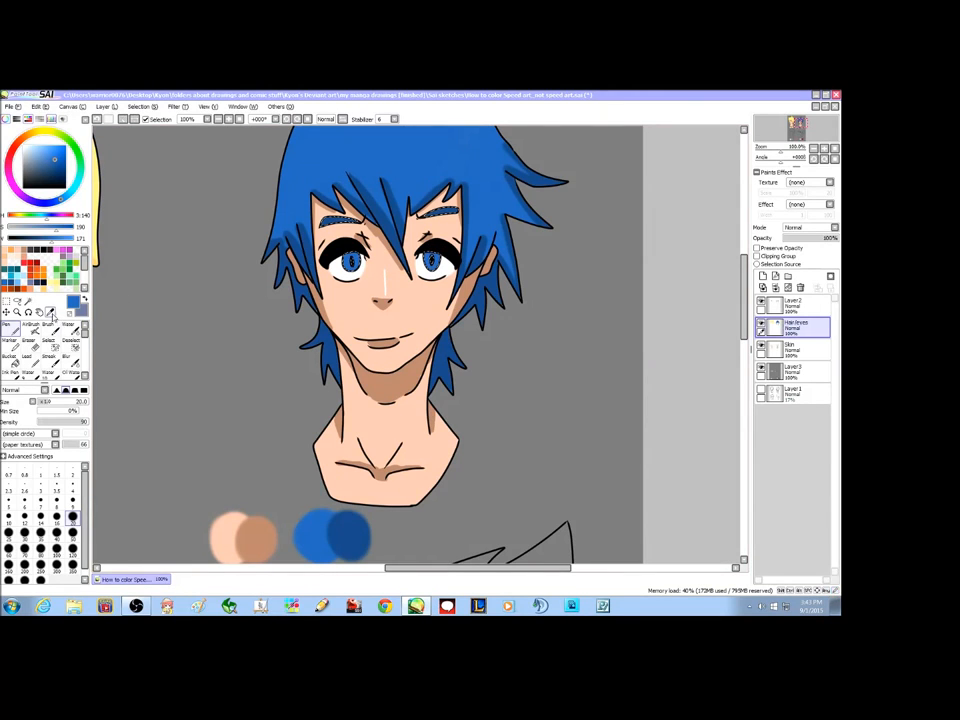
# Step: Shade the upper part of both irises with the dark blue swatch colour, using the Pen at size 9, and clear the selection
pyautogui.keyDown('alt'); pyautogui.click(343, 523); pyautogui.keyUp('alt')
pyautogui.click(229, 119)
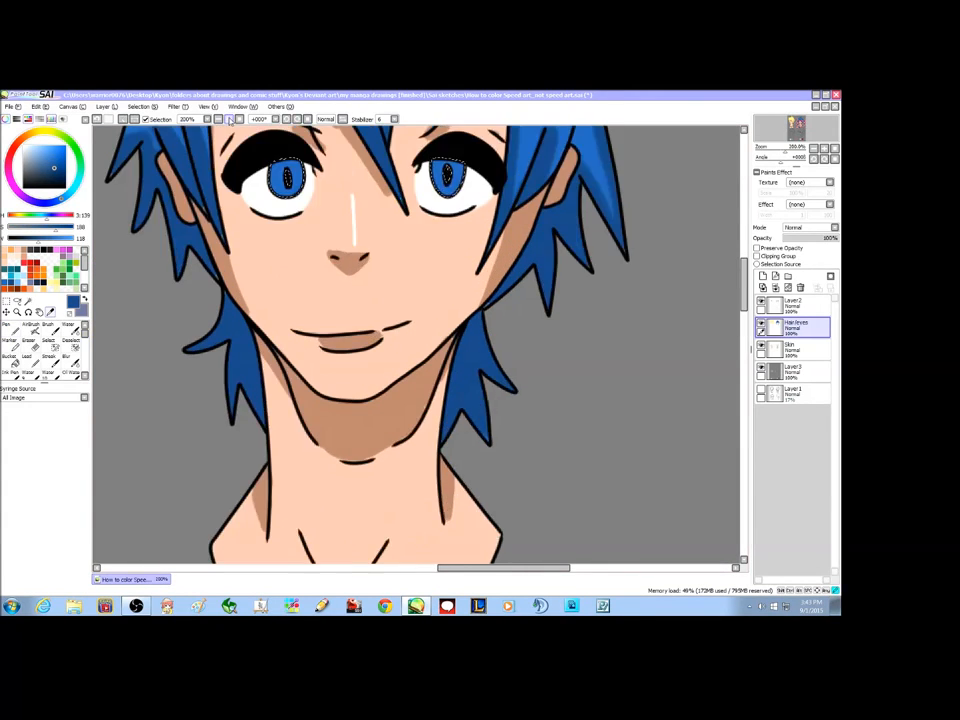
pyautogui.click(229, 119)
pyautogui.moveTo(744, 289); pyautogui.dragTo(744, 274)
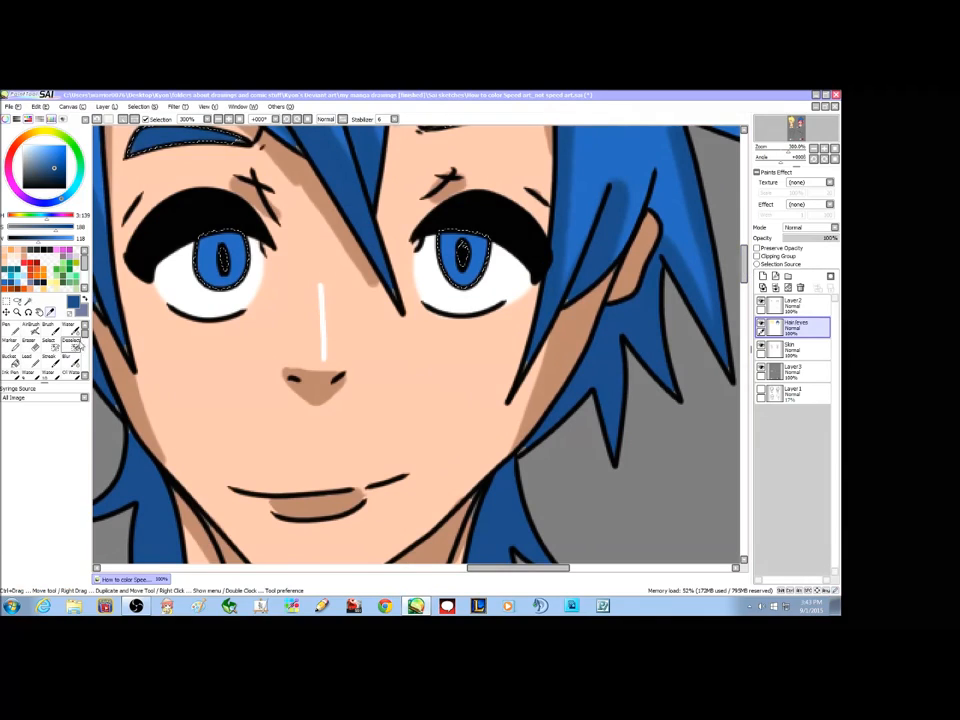
pyautogui.click(10, 330)
pyautogui.click(72, 499)
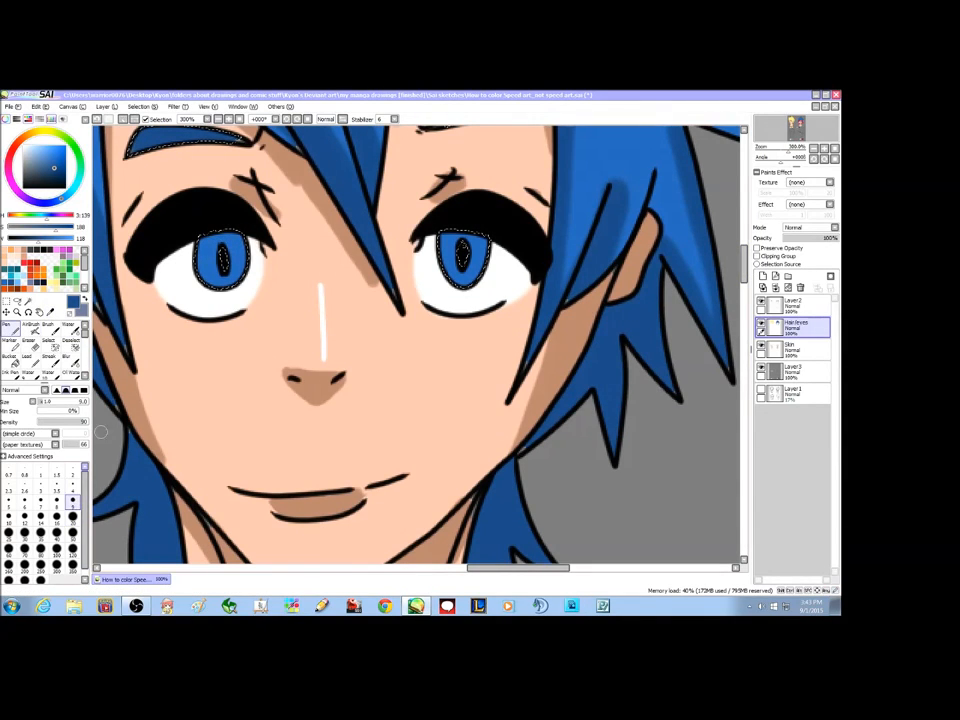
pyautogui.moveTo(202, 238)
pyautogui.mouseDown()
pyautogui.moveTo(240, 237)
pyautogui.moveTo(214, 237)
pyautogui.mouseUp()
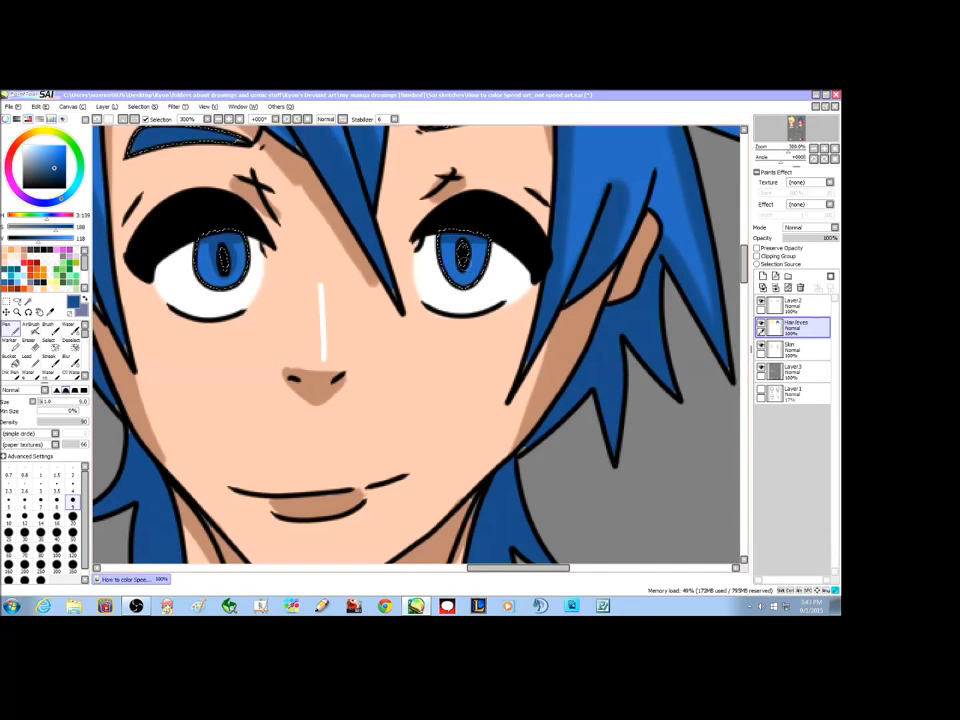
pyautogui.scroll(4, 748, 258)
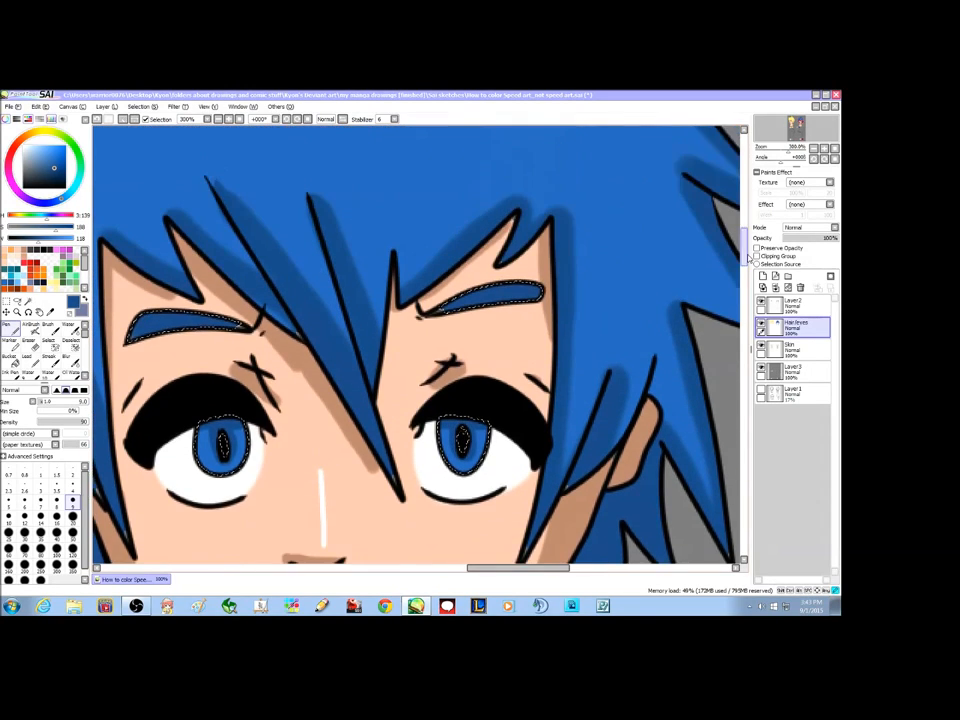
pyautogui.scroll(-2, 748, 258)
pyautogui.click(125, 121)
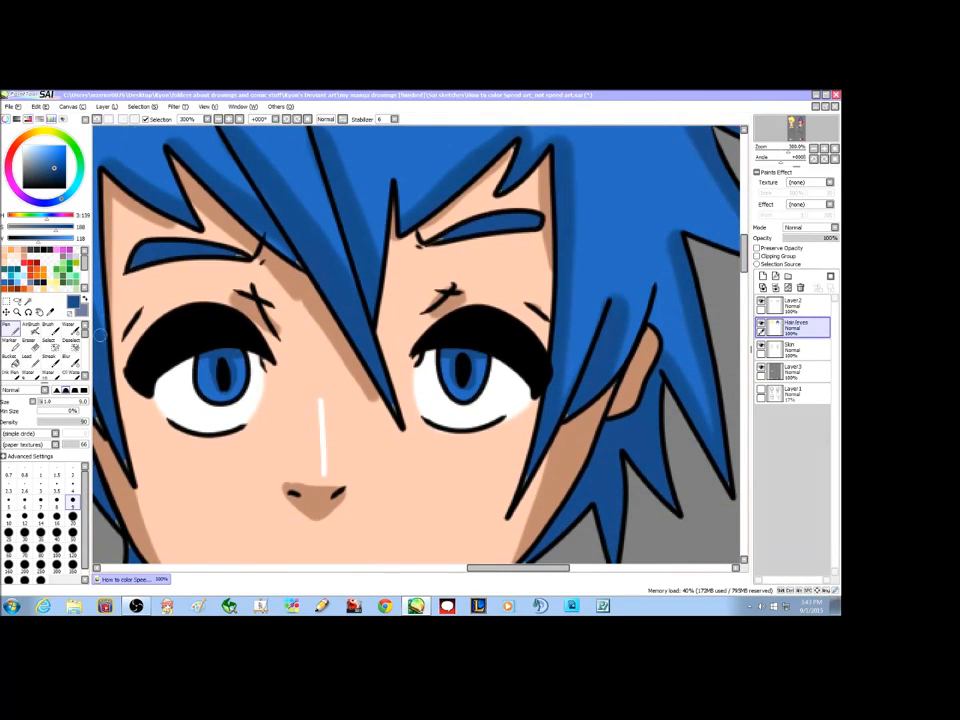
# Step: Add white light reflections to both irises, using the Pen at size 4 for the small spots
pyautogui.click(51, 230)
pyautogui.moveTo(55, 240)
pyautogui.mouseDown()
pyautogui.moveTo(74, 240)
pyautogui.moveTo(9, 228)
pyautogui.mouseUp()
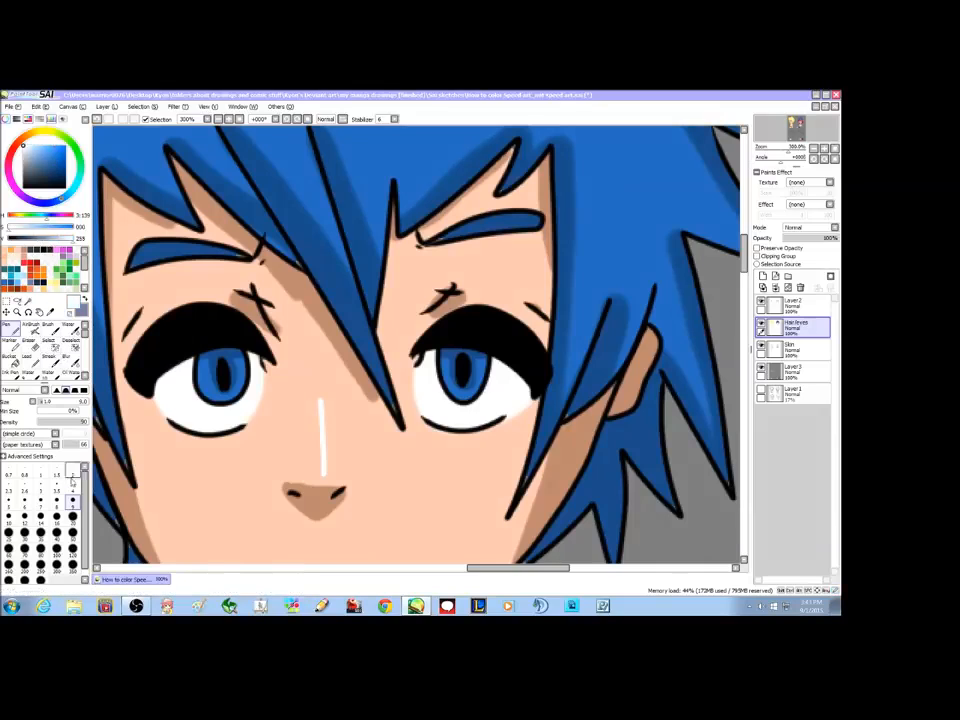
pyautogui.click(478, 357)
pyautogui.click(72, 481)
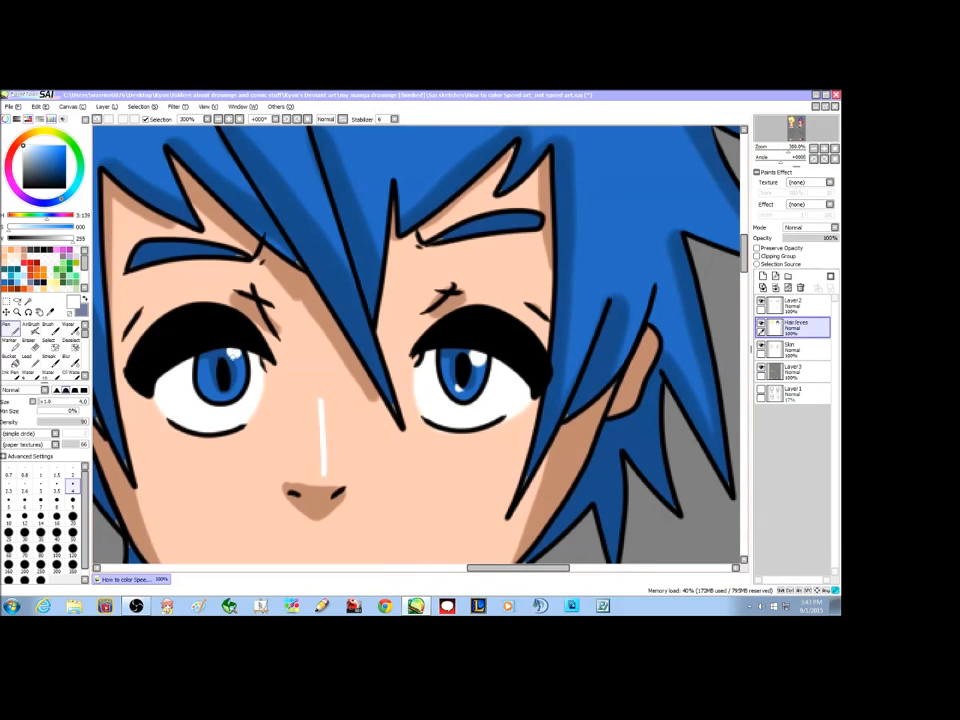
# Step: Zoom out to 33.33% and examine the whole page, including the two uncoloured lower heads and their swatches
pyautogui.click(218, 120)
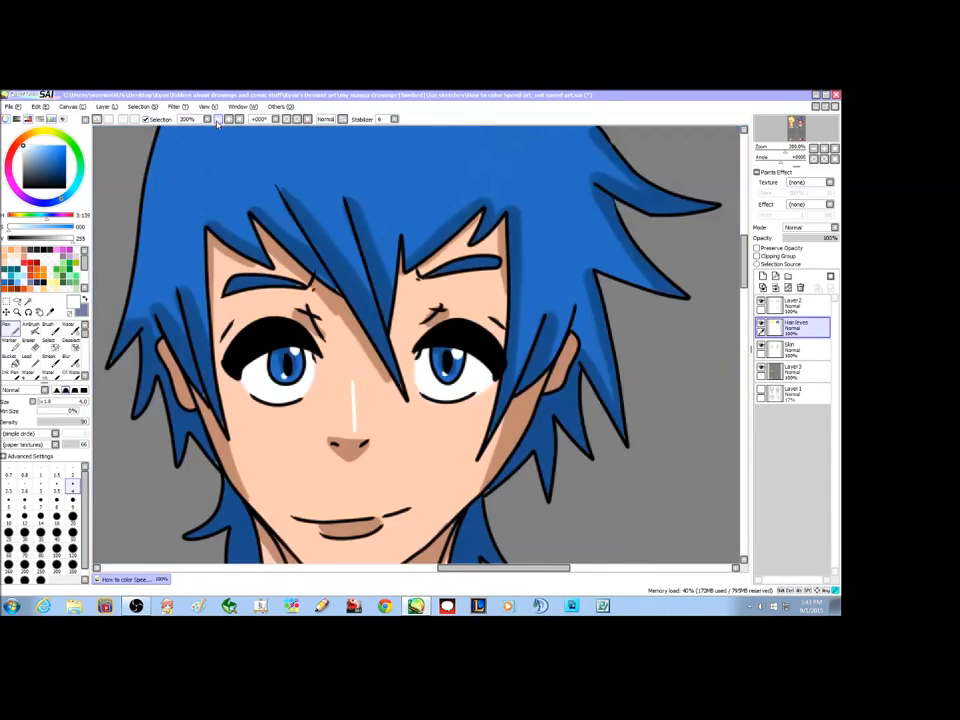
pyautogui.click(218, 120)
pyautogui.click(218, 120)
pyautogui.click(218, 120)
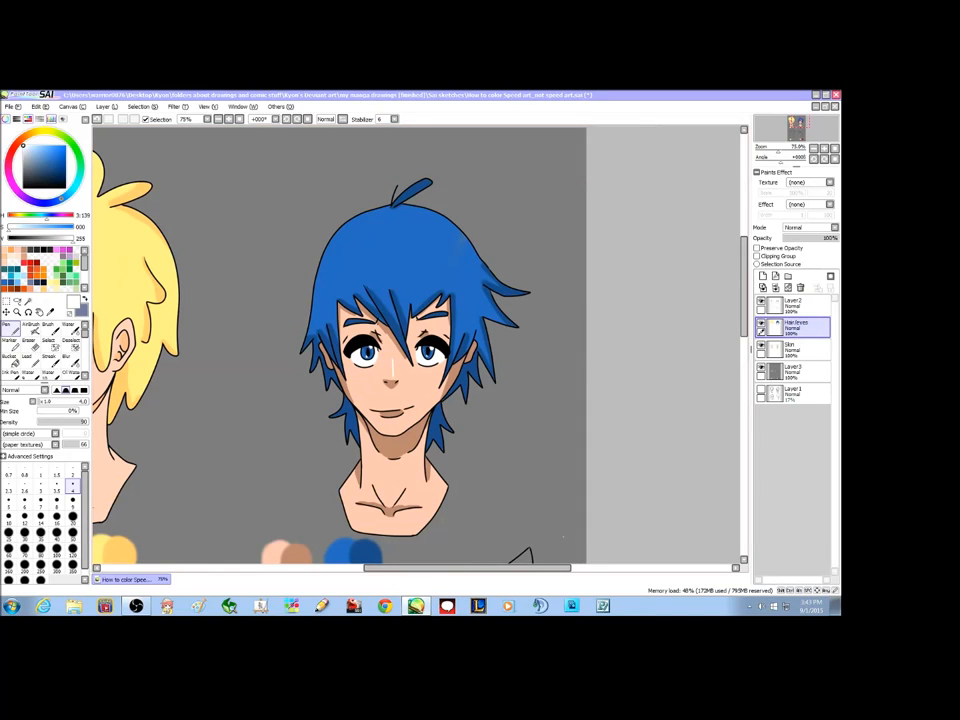
pyautogui.click(218, 120)
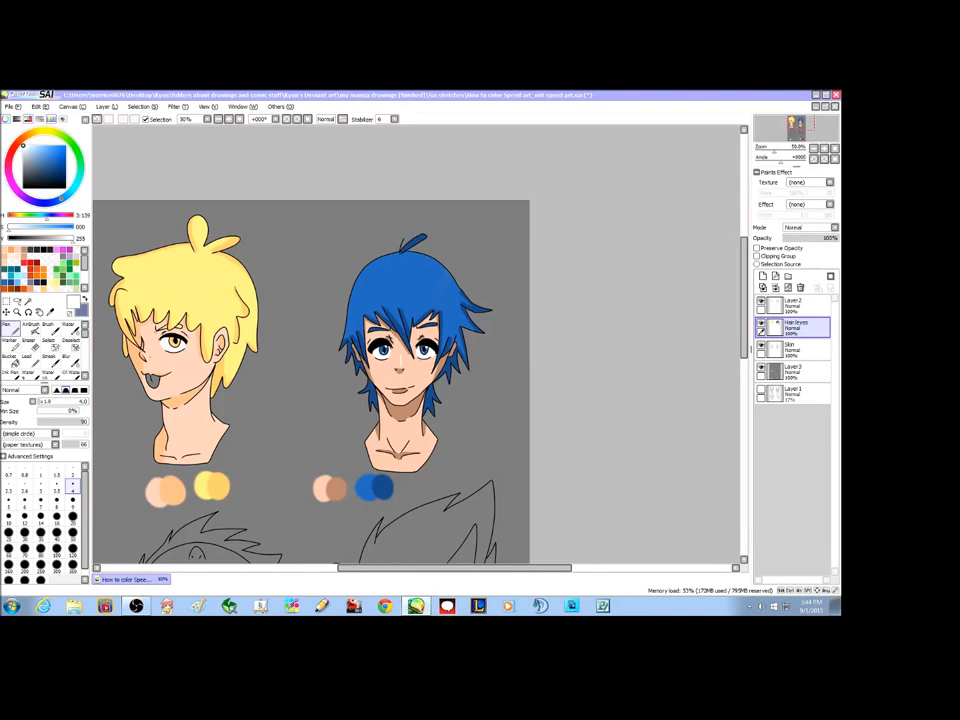
pyautogui.moveTo(746, 271)
pyautogui.mouseDown()
pyautogui.moveTo(747, 346)
pyautogui.moveTo(750, 285)
pyautogui.mouseUp()
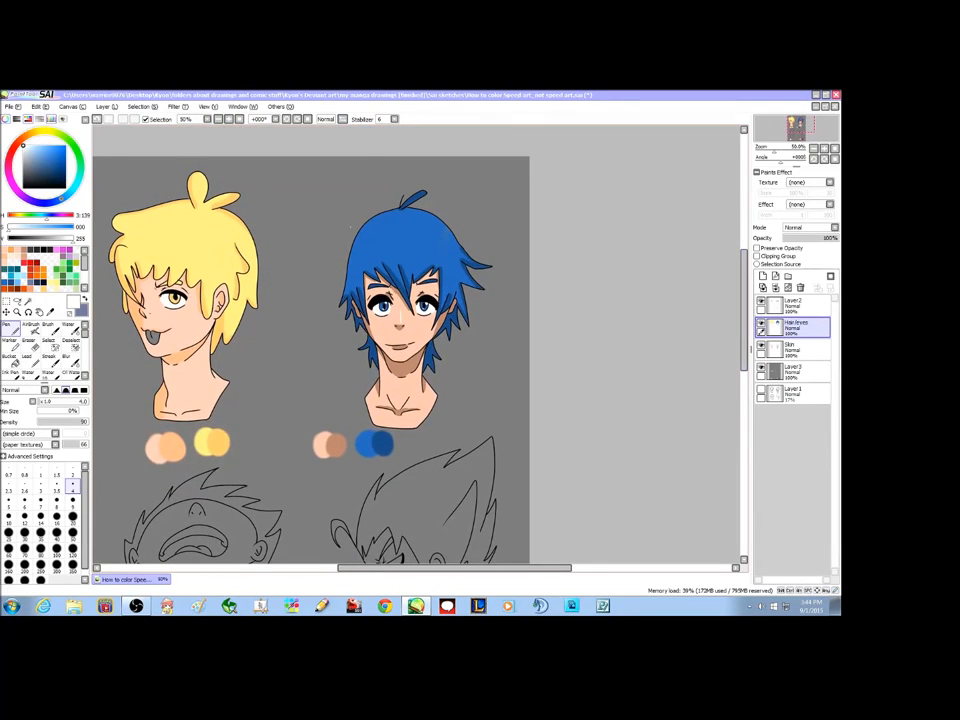
pyautogui.click(219, 121)
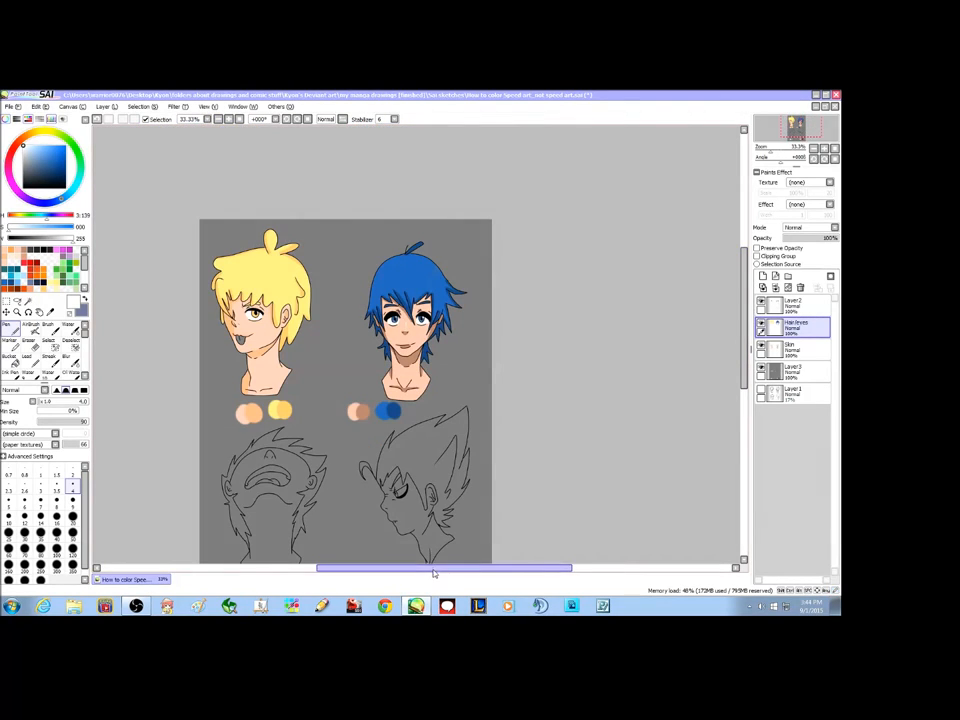
pyautogui.moveTo(435, 569); pyautogui.dragTo(415, 569)
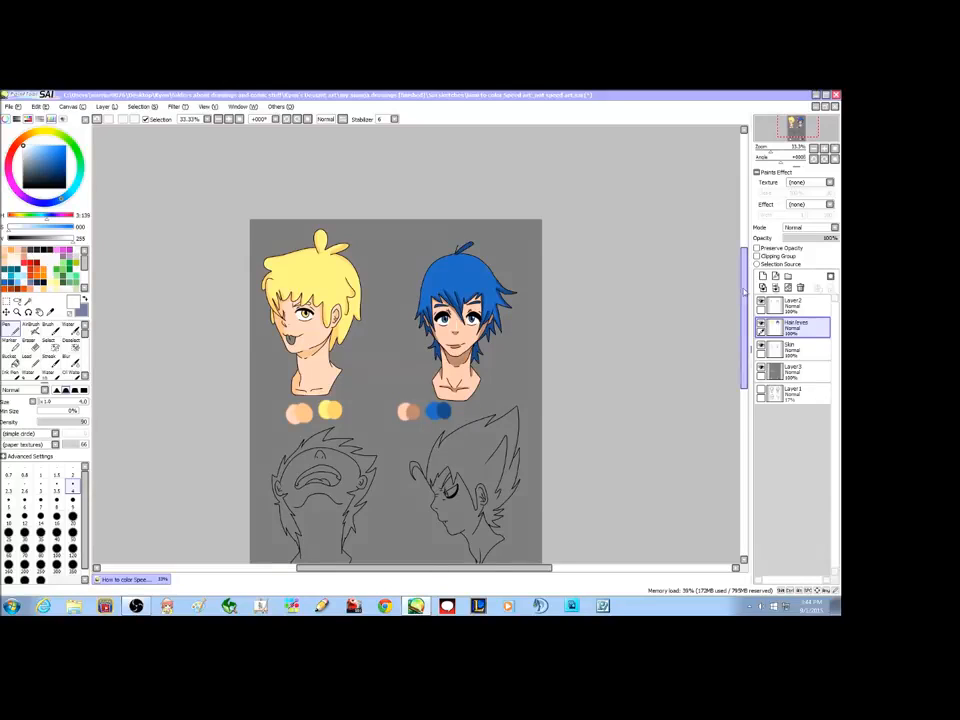
pyautogui.moveTo(745, 291); pyautogui.dragTo(747, 318)
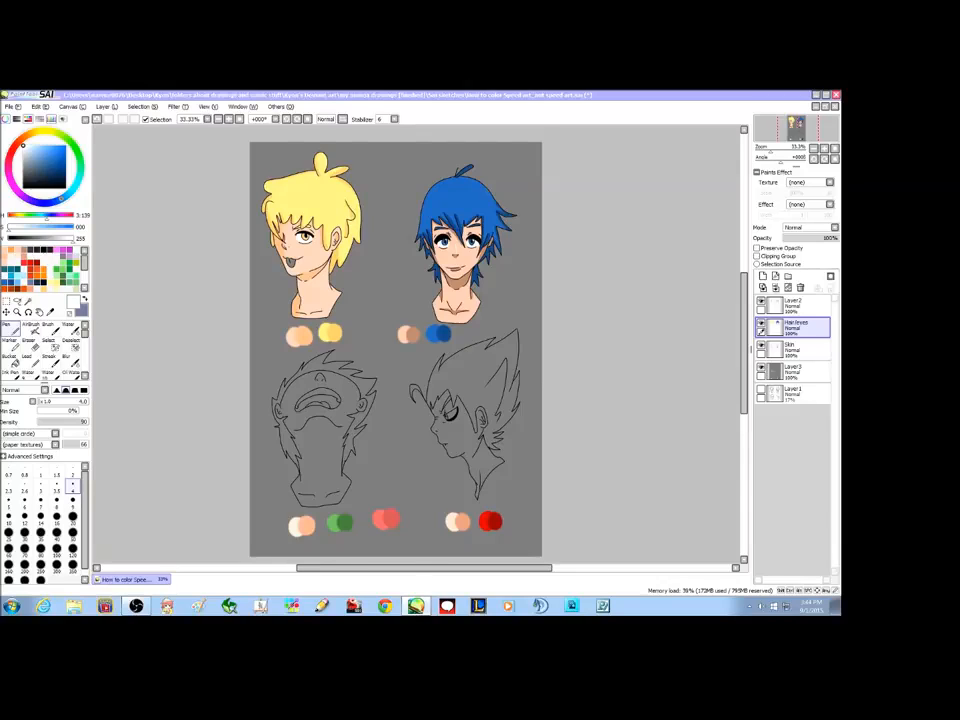
# Step: Select the face, ears, neck and shoulders of the lower-left head with the Magic Wand on the line-art layer Layer2
pyautogui.scroll(-2, 396, 340)
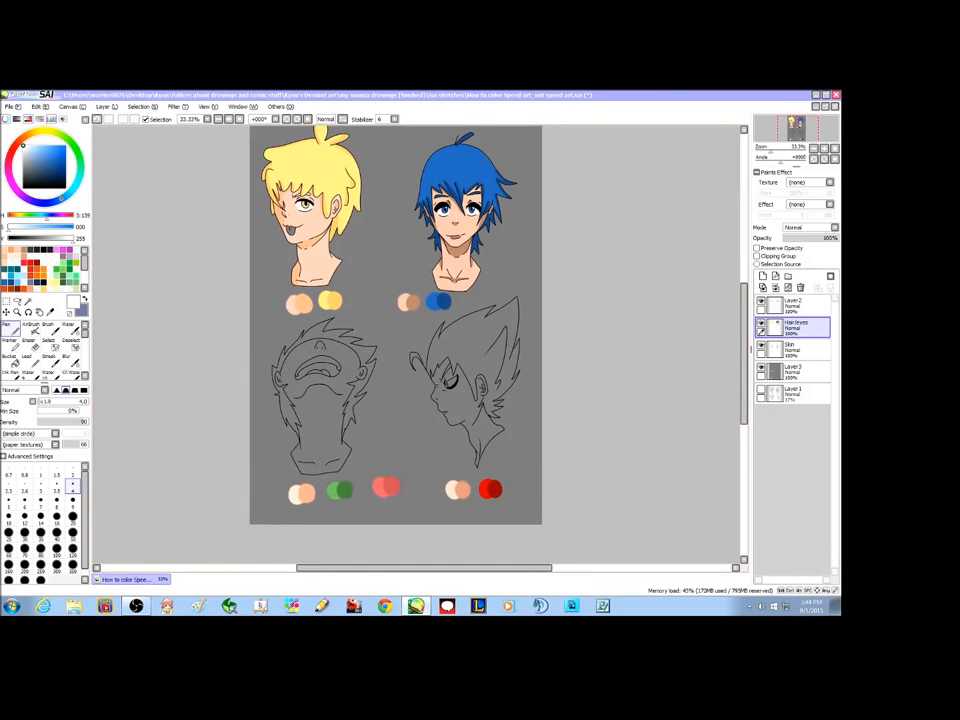
pyautogui.click(228, 119)
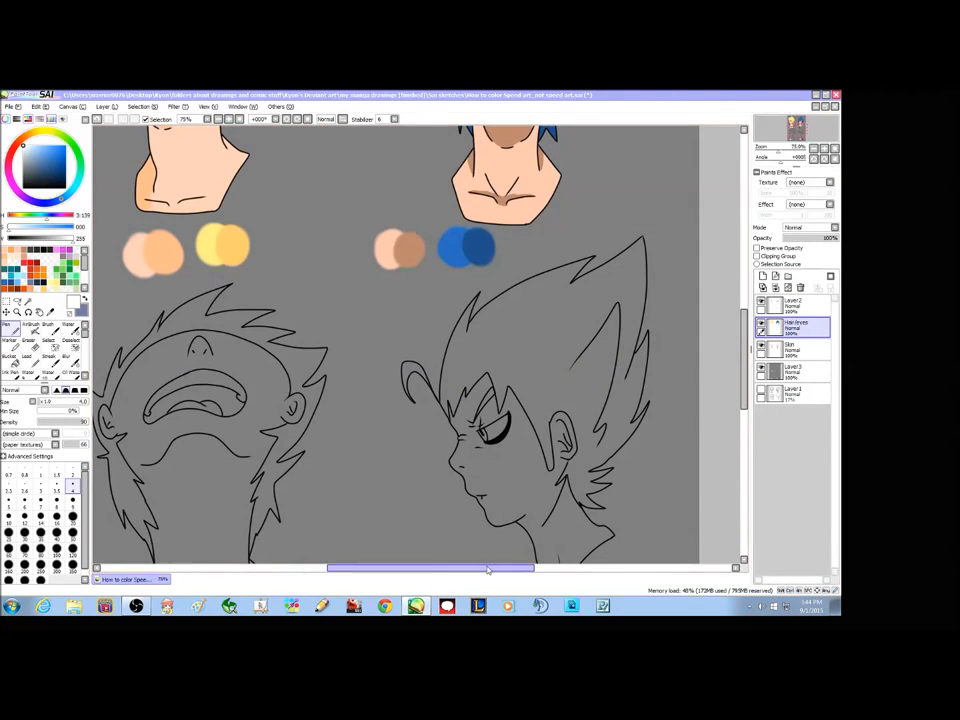
pyautogui.moveTo(459, 576); pyautogui.dragTo(421, 571)
pyautogui.moveTo(744, 314); pyautogui.dragTo(746, 348)
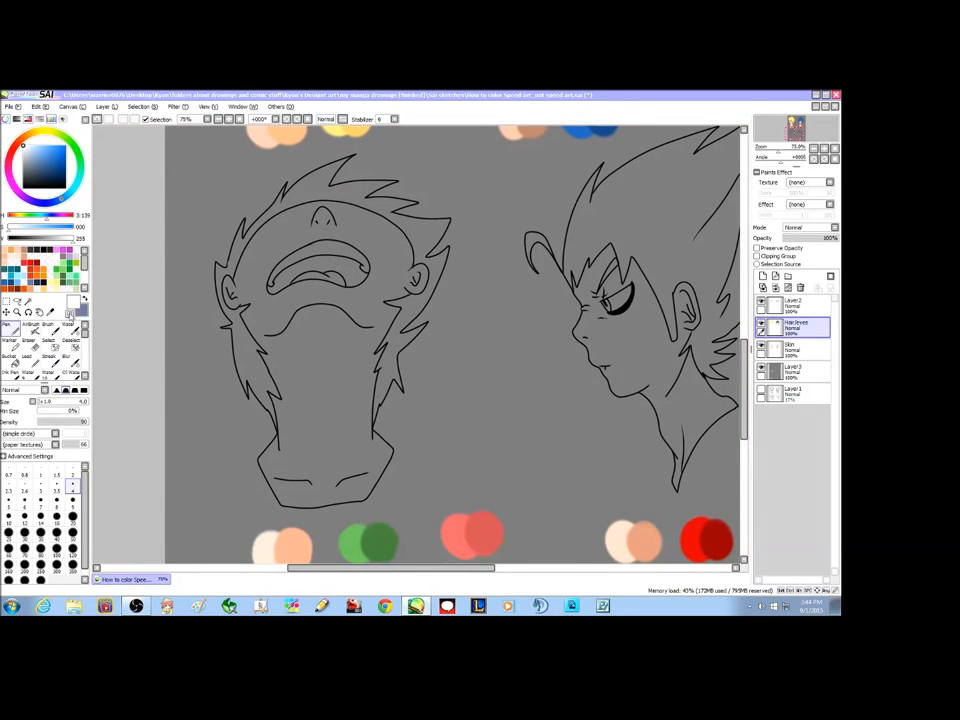
pyautogui.click(797, 306)
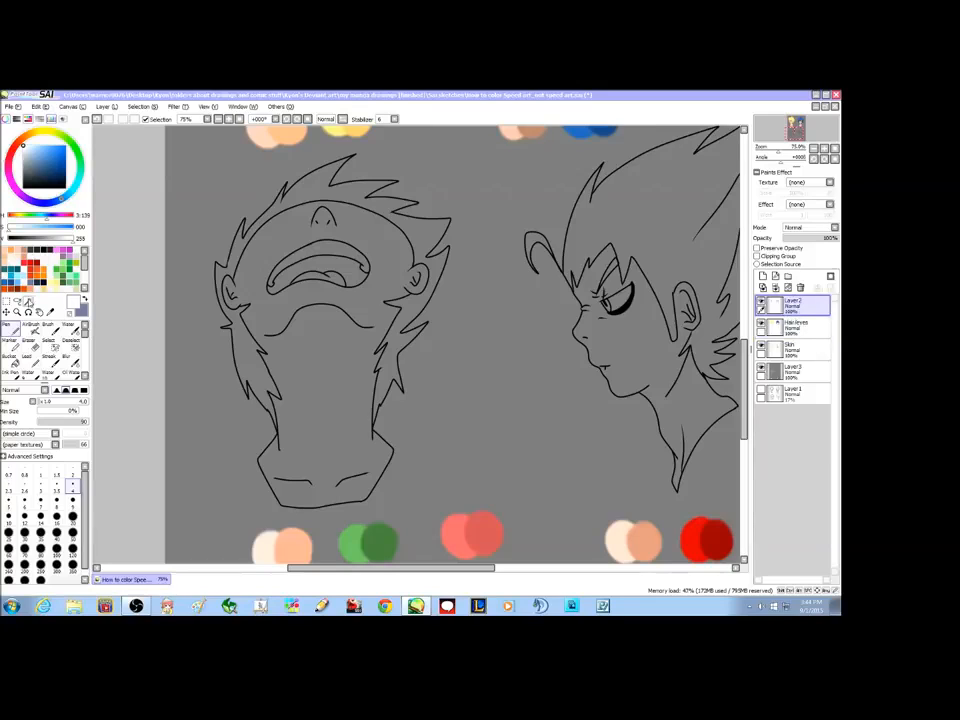
pyautogui.click(27, 300)
pyautogui.click(236, 263)
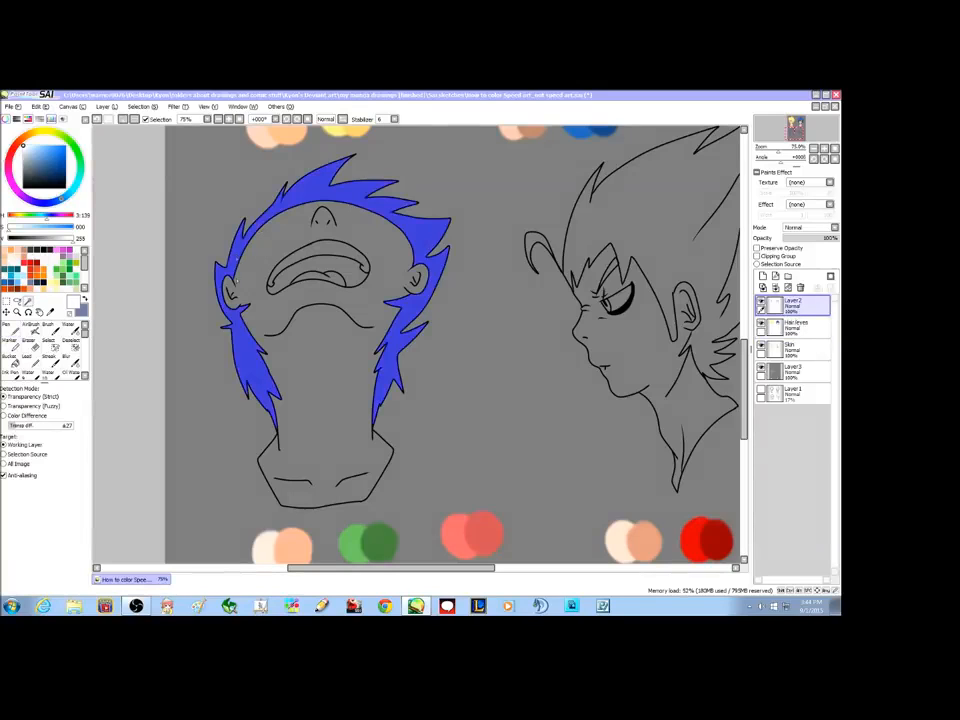
pyautogui.hotkey('ctrl', 'd')
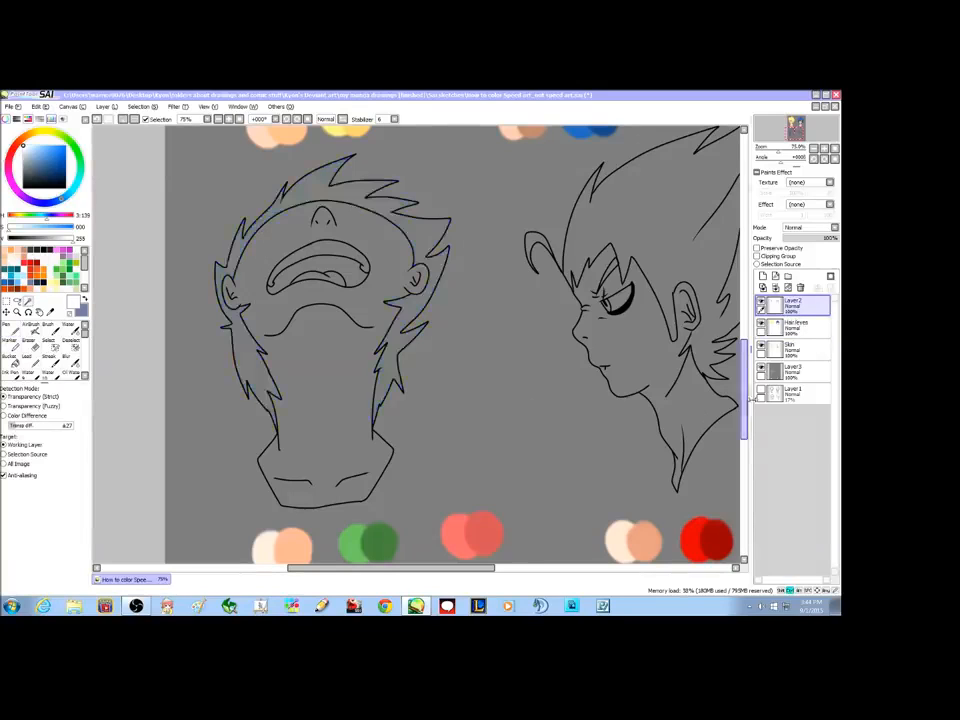
pyautogui.click(349, 386)
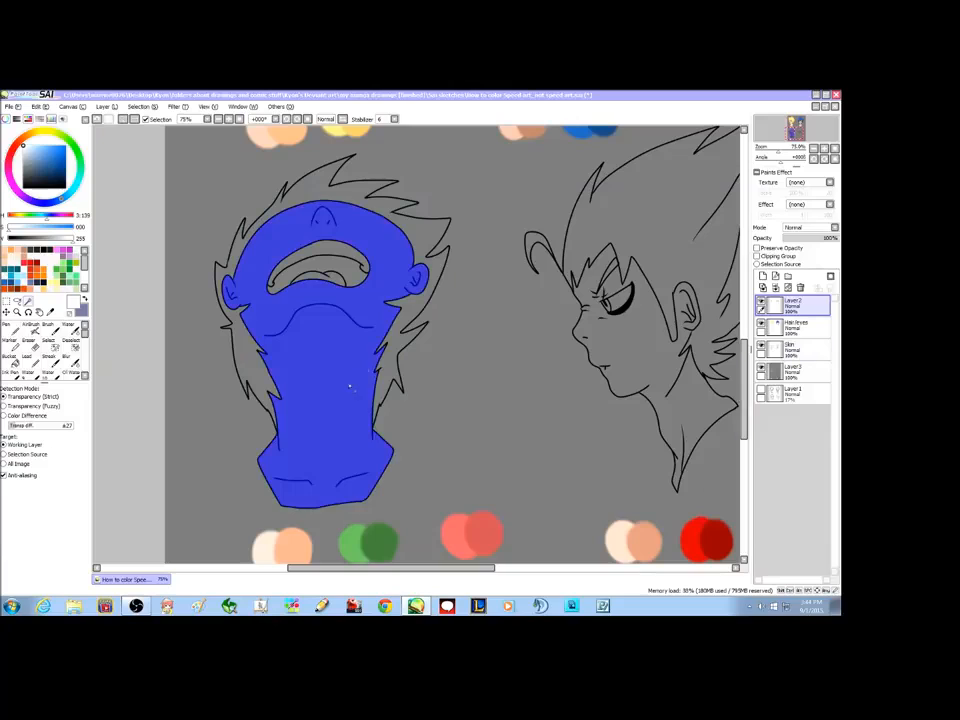
# Step: Paint the selected skin of the lower-left head with its light skin swatch colour on the Skin layer, using the Pen at size 120
pyautogui.click(806, 350)
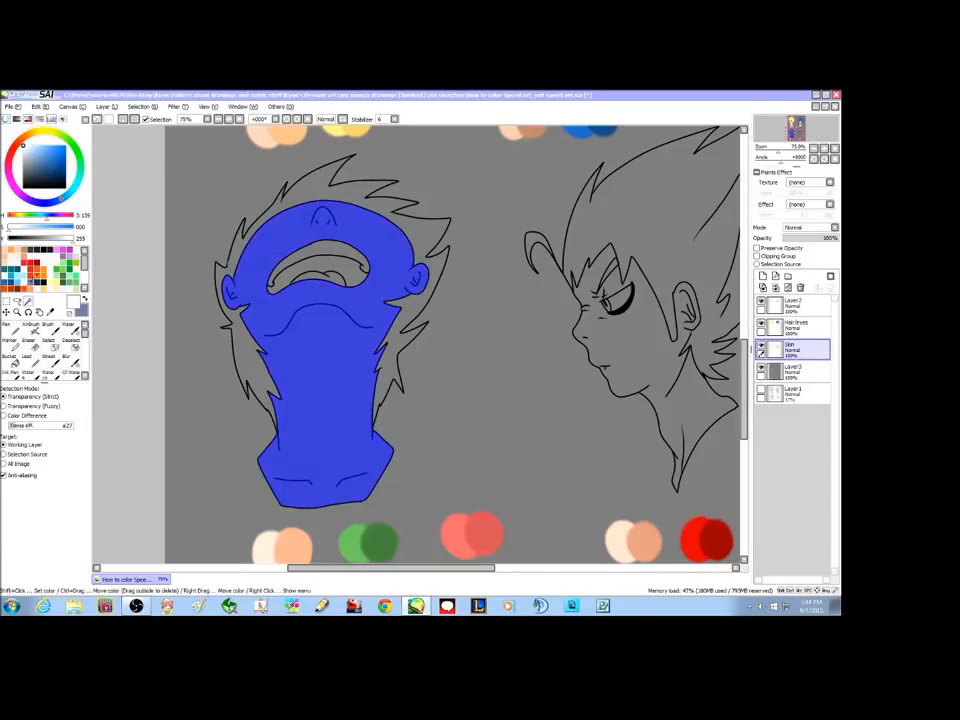
pyautogui.click(9, 329)
pyautogui.click(51, 314)
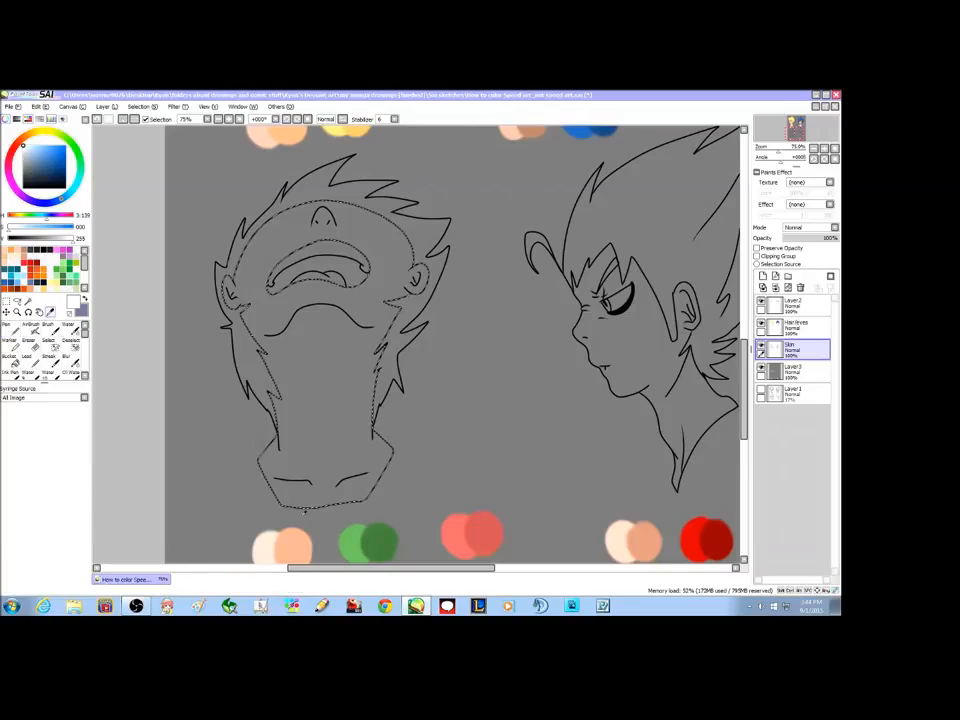
pyautogui.click(271, 540)
pyautogui.click(10, 329)
pyautogui.click(72, 549)
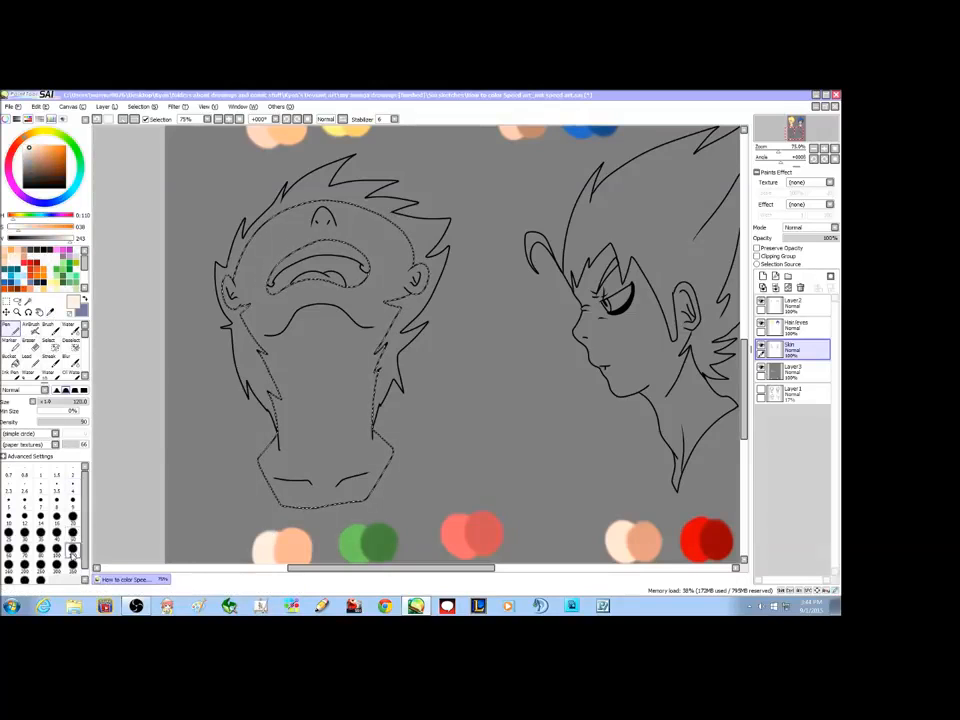
pyautogui.moveTo(222, 262)
pyautogui.mouseDown()
pyautogui.moveTo(300, 163)
pyautogui.moveTo(267, 275)
pyautogui.moveTo(258, 365)
pyautogui.moveTo(322, 262)
pyautogui.moveTo(430, 235)
pyautogui.moveTo(435, 255)
pyautogui.moveTo(263, 458)
pyautogui.moveTo(250, 458)
pyautogui.moveTo(318, 460)
pyautogui.moveTo(343, 482)
pyautogui.mouseUp()
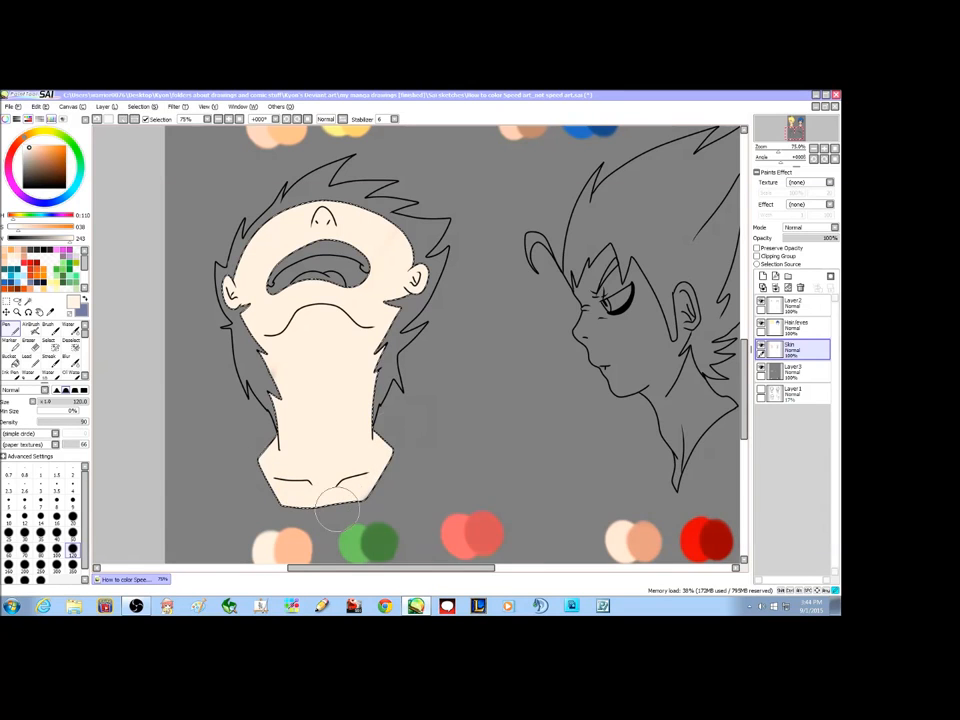
pyautogui.moveTo(747, 350)
pyautogui.mouseDown()
pyautogui.moveTo(750, 276)
pyautogui.moveTo(749, 285)
pyautogui.mouseUp()
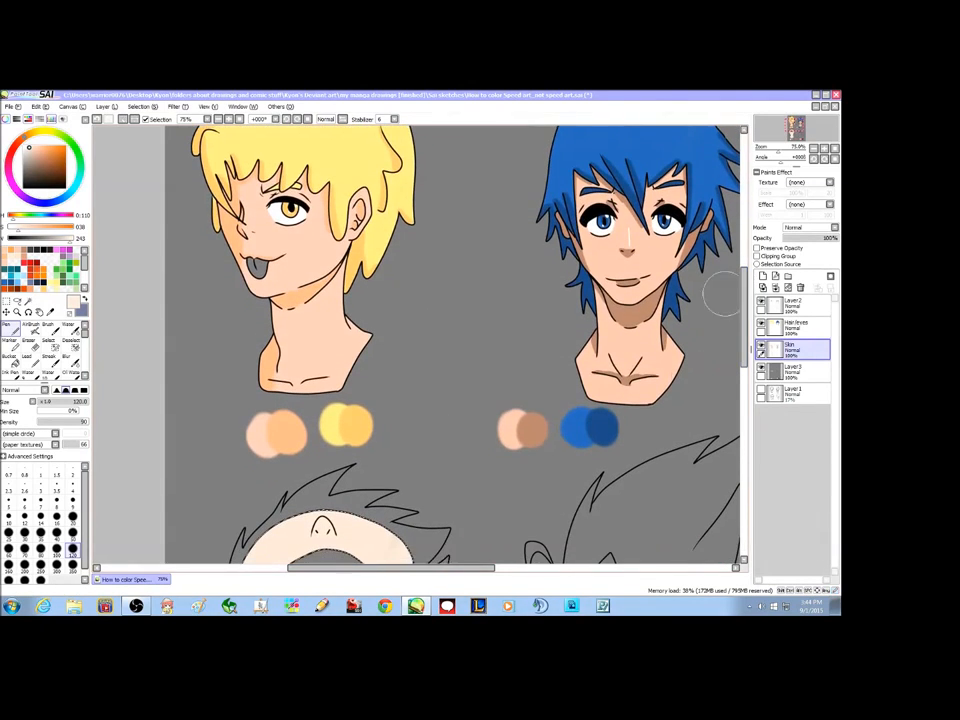
pyautogui.moveTo(429, 568); pyautogui.dragTo(474, 570)
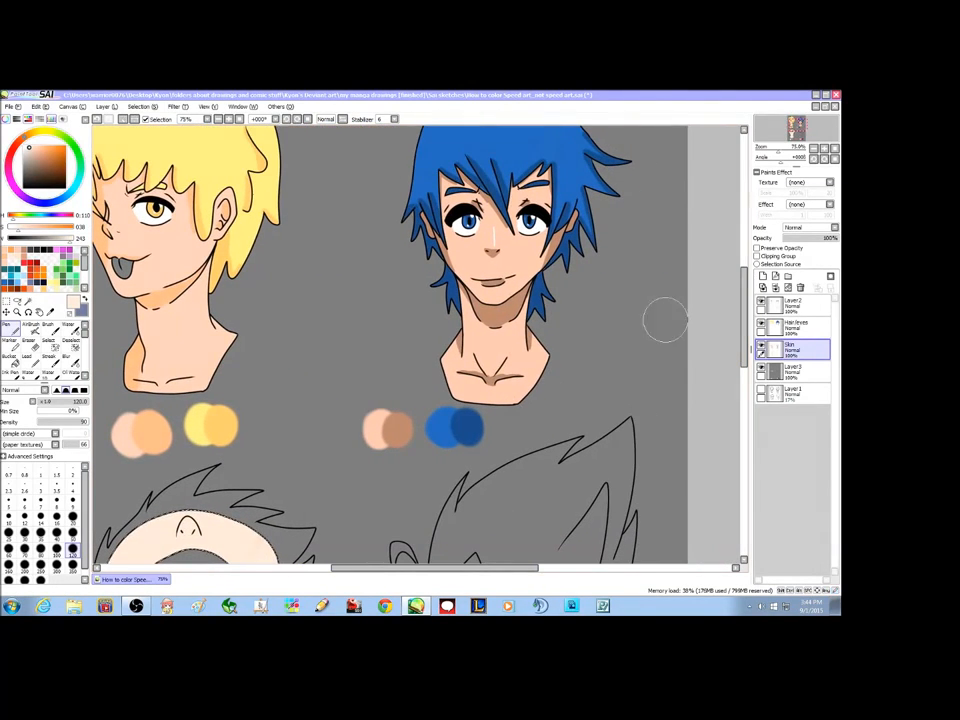
pyautogui.moveTo(743, 312); pyautogui.dragTo(743, 346)
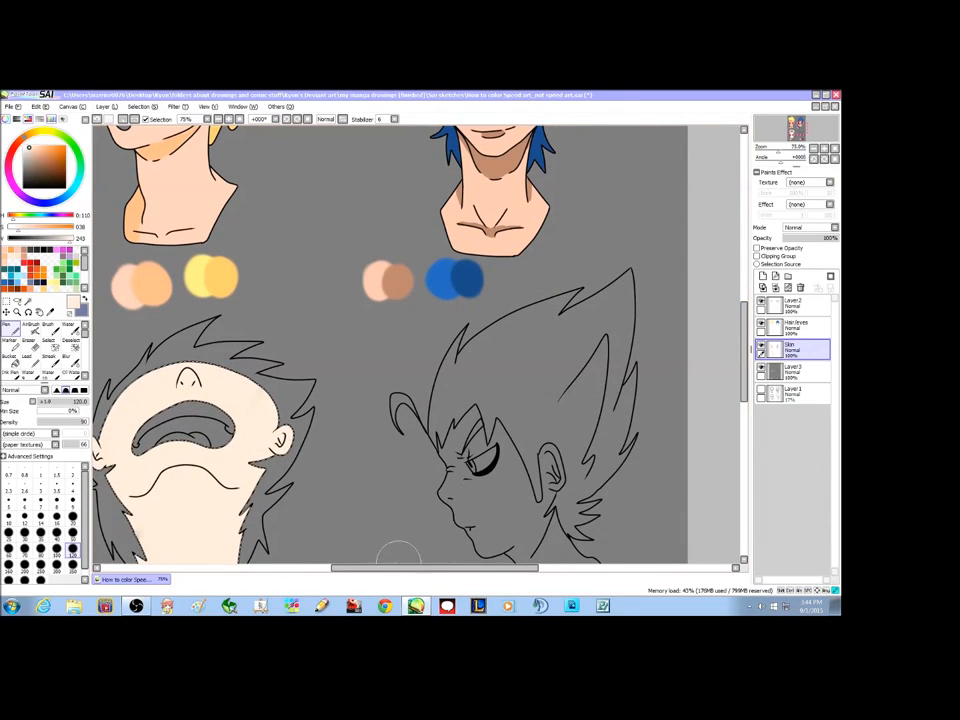
pyautogui.moveTo(379, 570); pyautogui.dragTo(331, 570)
pyautogui.moveTo(745, 311); pyautogui.dragTo(745, 351)
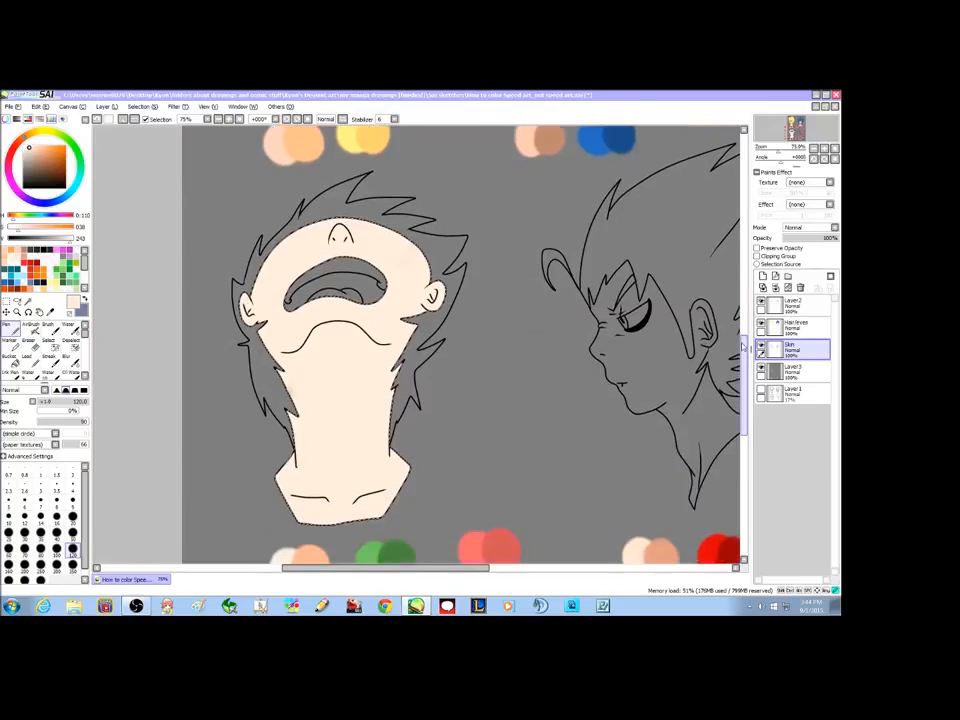
# Step: Shade the area below the lower-left head's chin with its darker skin swatch colour, refining it with the Pen at size 20
pyautogui.click(50, 313)
pyautogui.click(310, 547)
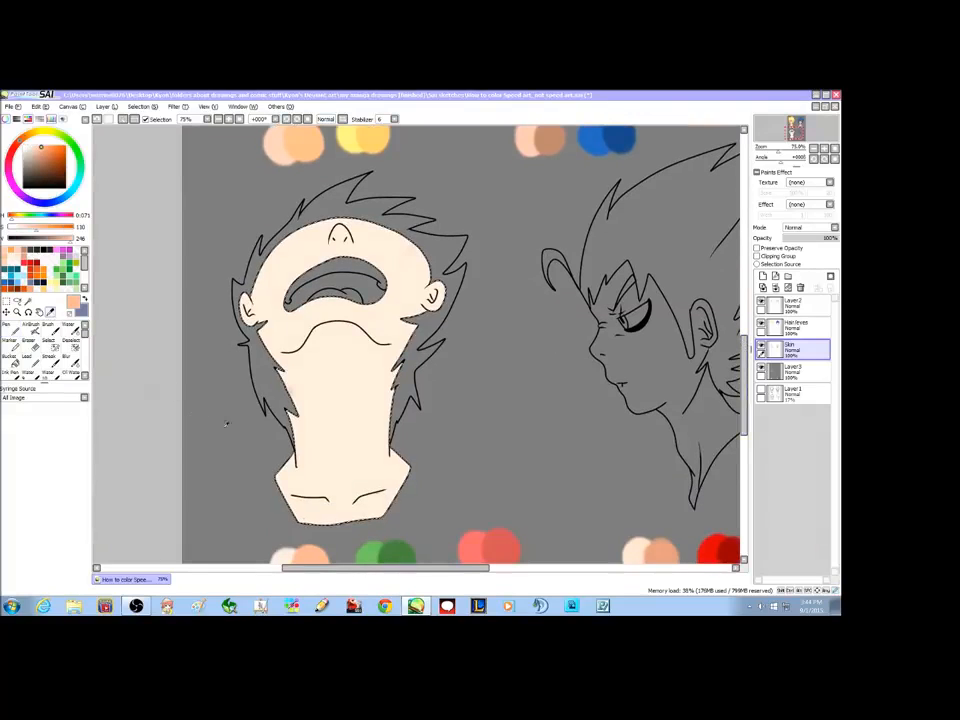
pyautogui.click(10, 330)
pyautogui.click(72, 531)
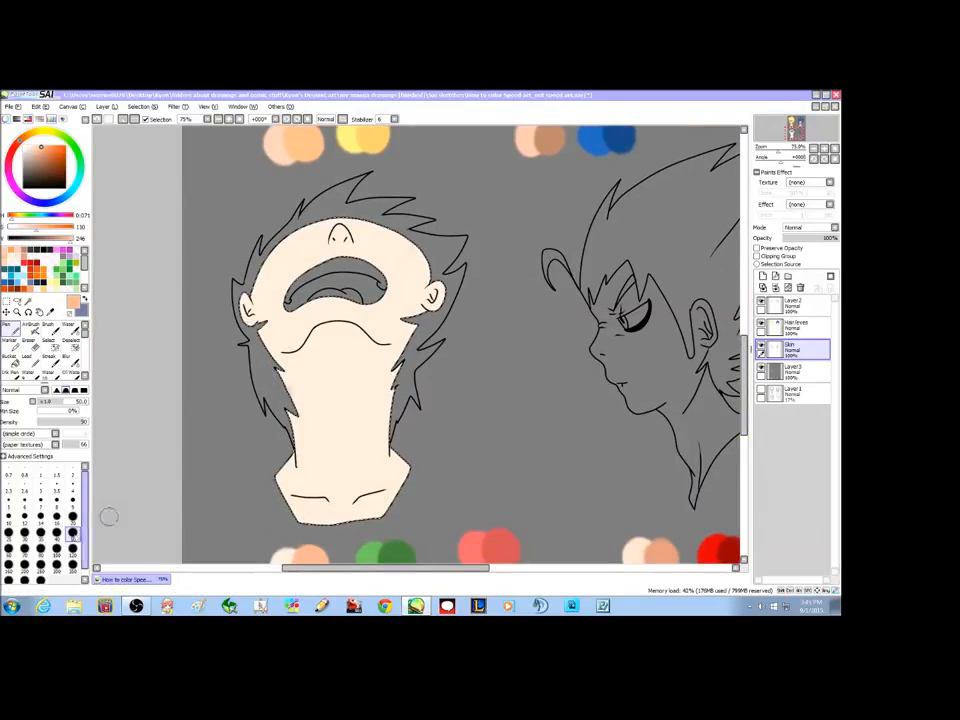
pyautogui.moveTo(322, 334)
pyautogui.mouseDown()
pyautogui.moveTo(290, 361)
pyautogui.moveTo(334, 340)
pyautogui.moveTo(385, 345)
pyautogui.moveTo(300, 355)
pyautogui.moveTo(317, 357)
pyautogui.mouseUp()
pyautogui.click(72, 514)
pyautogui.moveTo(306, 373); pyautogui.dragTo(353, 376)
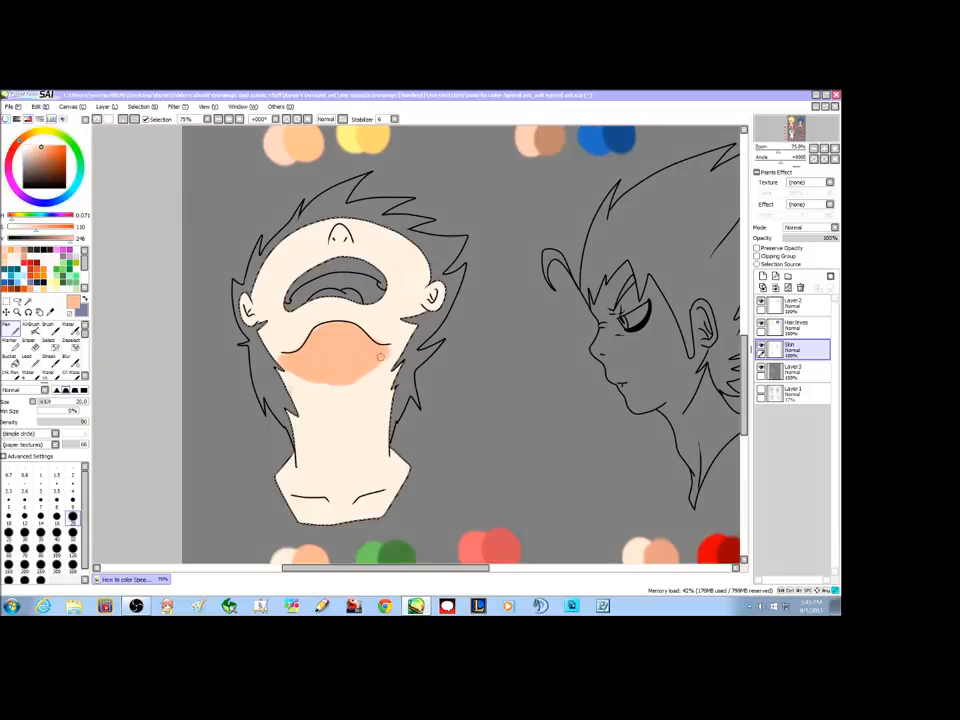
# Step: Try to shade the upper edge of the face on both sides of the nose with the darker skin colour
pyautogui.moveTo(255, 286)
pyautogui.mouseDown()
pyautogui.moveTo(309, 244)
pyautogui.moveTo(404, 243)
pyautogui.mouseUp()
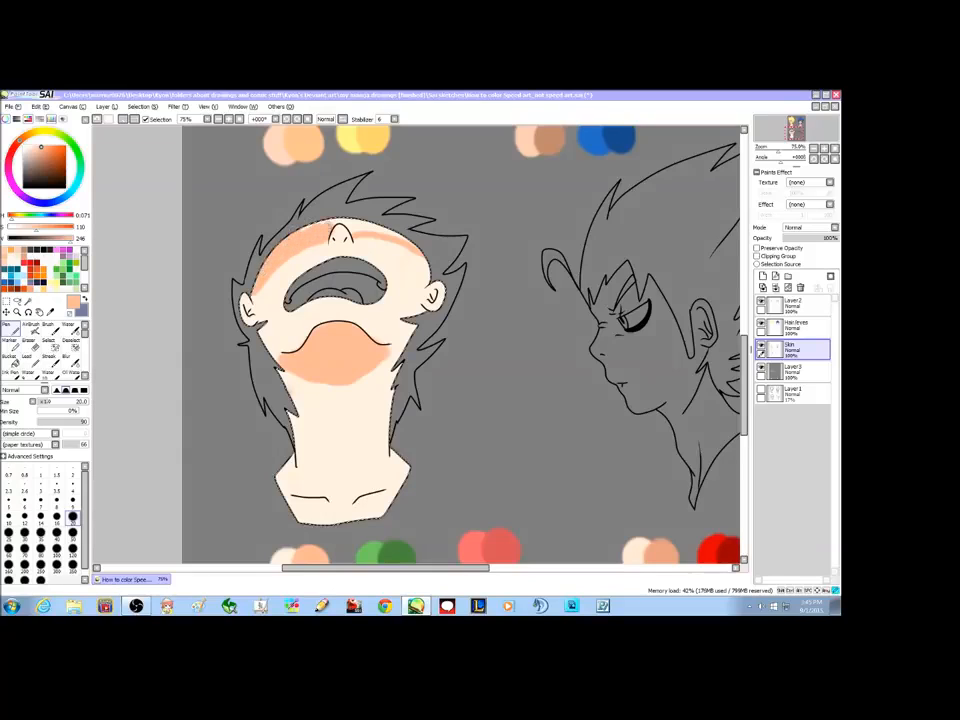
pyautogui.hotkey('ctrl', 'z')
pyautogui.hotkey('ctrl', 'z')
pyautogui.hotkey('ctrl', 'z')
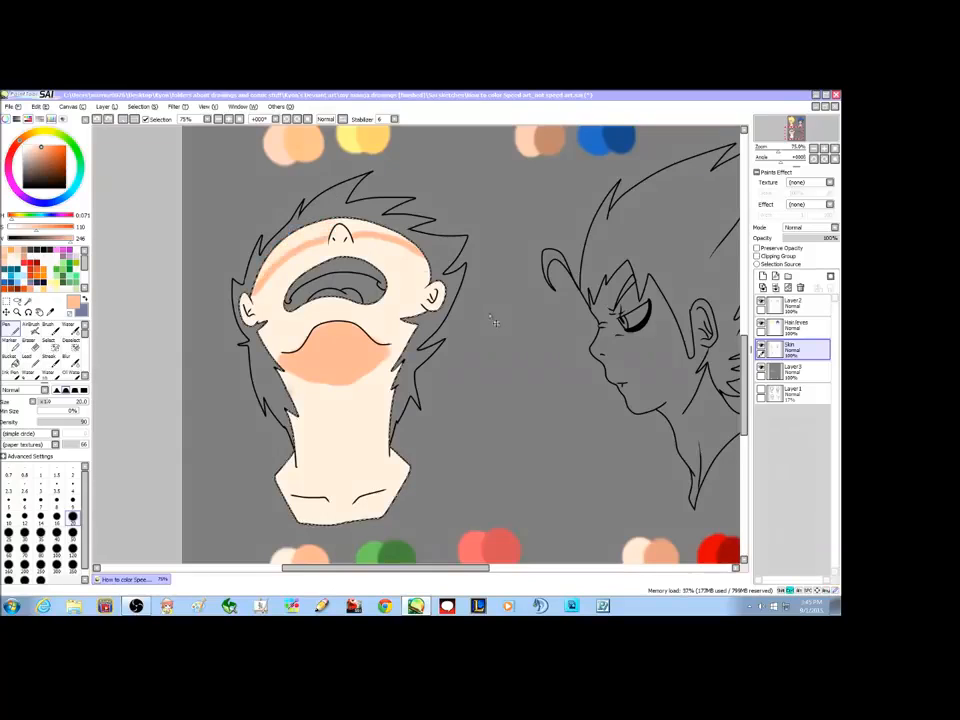
# Step: Extend the chin shadow down the middle of the neck with the Pen, and soften its edges using Blur at size 20
pyautogui.scroll(-3, 560, 300)
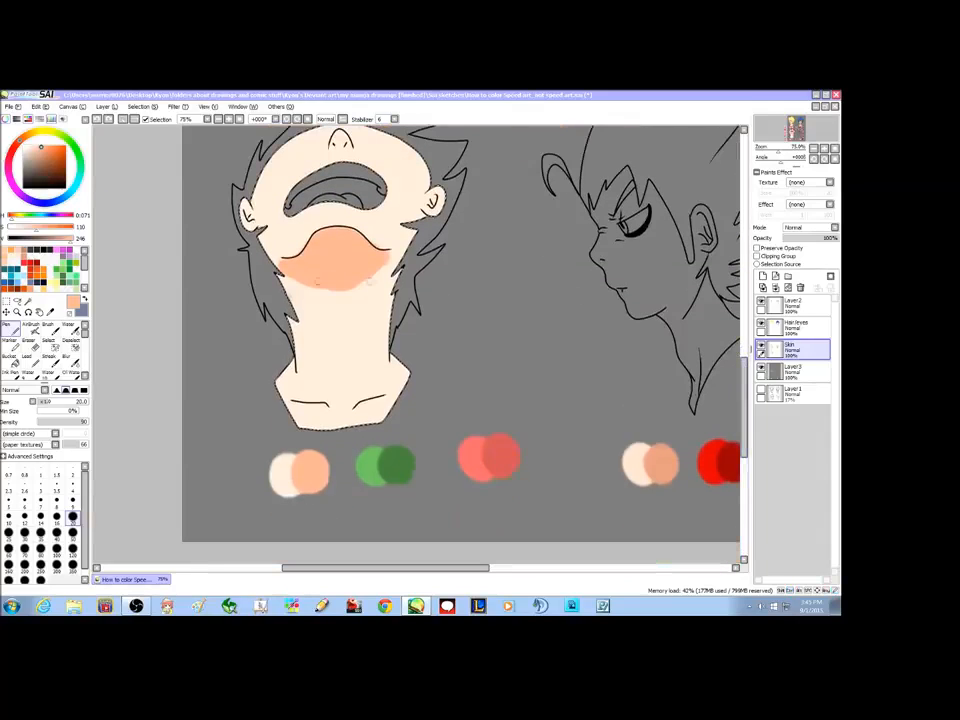
pyautogui.moveTo(290, 267)
pyautogui.mouseDown()
pyautogui.moveTo(337, 347)
pyautogui.moveTo(348, 280)
pyautogui.moveTo(350, 342)
pyautogui.mouseUp()
pyautogui.scroll(2, 369, 290)
pyautogui.click(68, 360)
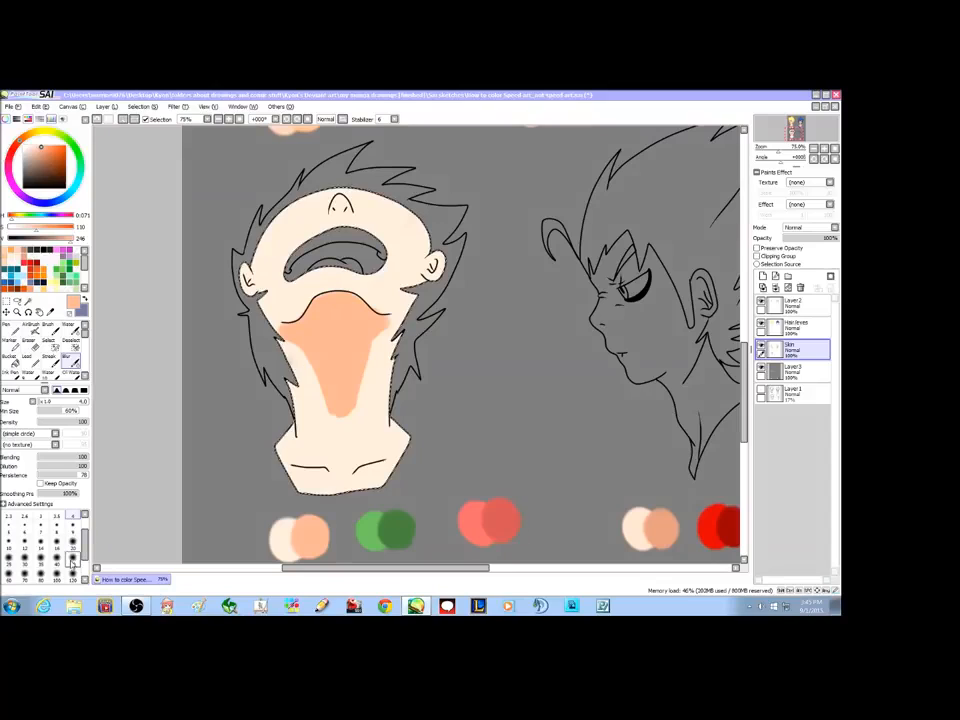
pyautogui.press('[')
pyautogui.press('[')
pyautogui.press('[')
pyautogui.press('[')
pyautogui.press('[')
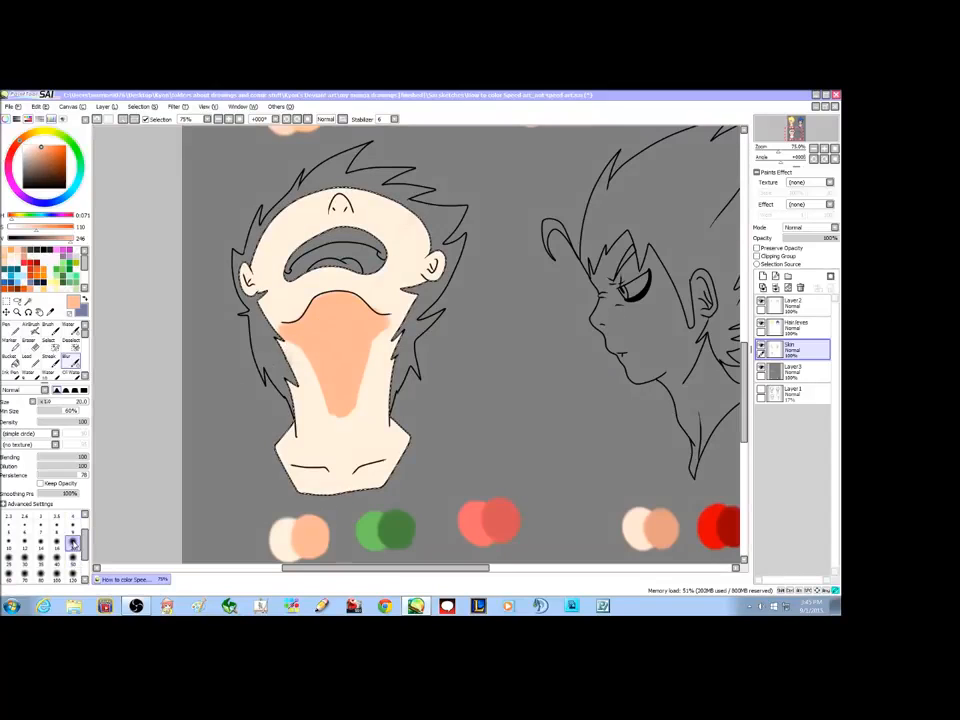
pyautogui.moveTo(306, 340)
pyautogui.mouseDown()
pyautogui.moveTo(330, 419)
pyautogui.moveTo(351, 419)
pyautogui.moveTo(335, 413)
pyautogui.moveTo(363, 398)
pyautogui.moveTo(377, 348)
pyautogui.moveTo(358, 423)
pyautogui.moveTo(372, 351)
pyautogui.moveTo(337, 421)
pyautogui.moveTo(281, 338)
pyautogui.mouseUp()
pyautogui.moveTo(384, 328); pyautogui.dragTo(398, 306)
# Step: Shade the collarbones, shoulder edges, nose and inner ears with the darker skin colour, using the Pen at size 20
pyautogui.moveTo(743, 345)
pyautogui.mouseDown()
pyautogui.moveTo(743, 319)
pyautogui.moveTo(743, 343)
pyautogui.mouseUp()
pyautogui.click(9, 326)
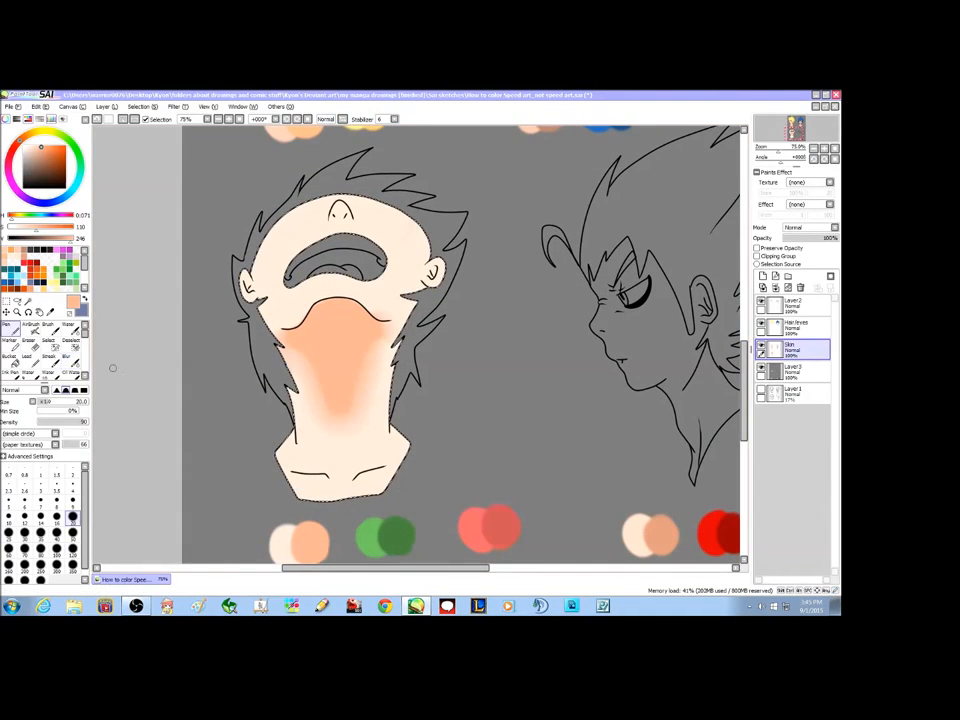
pyautogui.moveTo(300, 468); pyautogui.dragTo(380, 462)
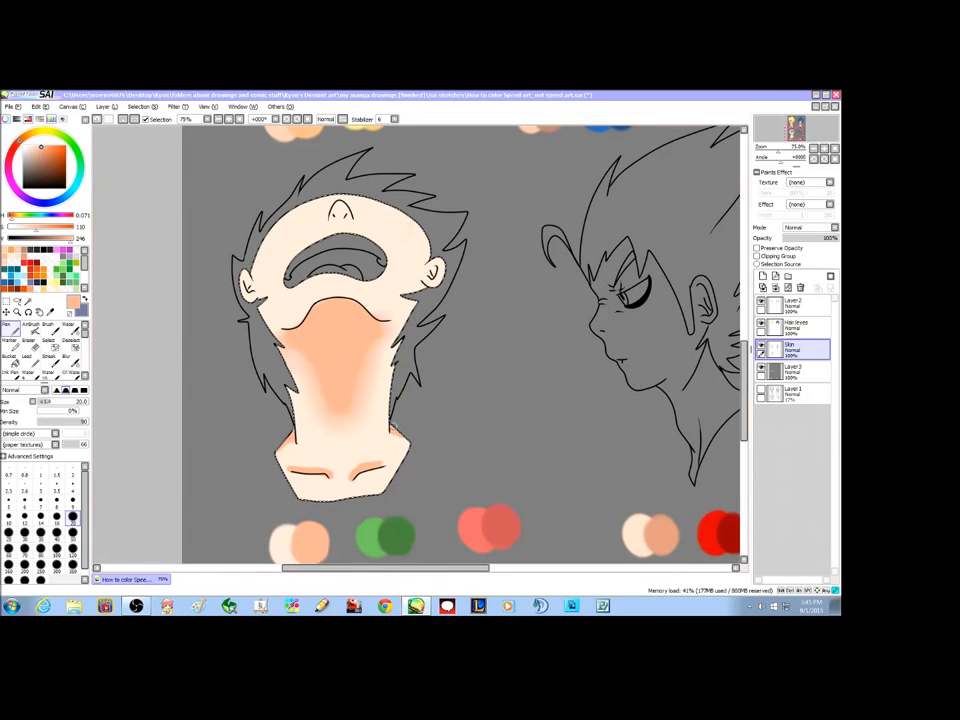
pyautogui.scroll(4, 420, 350)
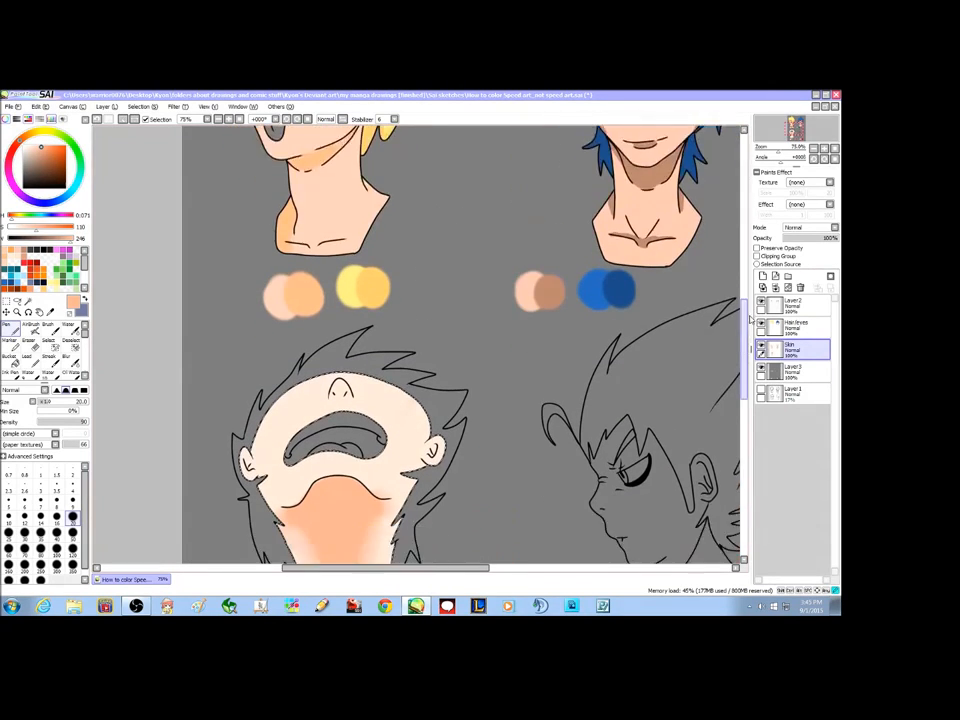
pyautogui.scroll(-2, 401, 321)
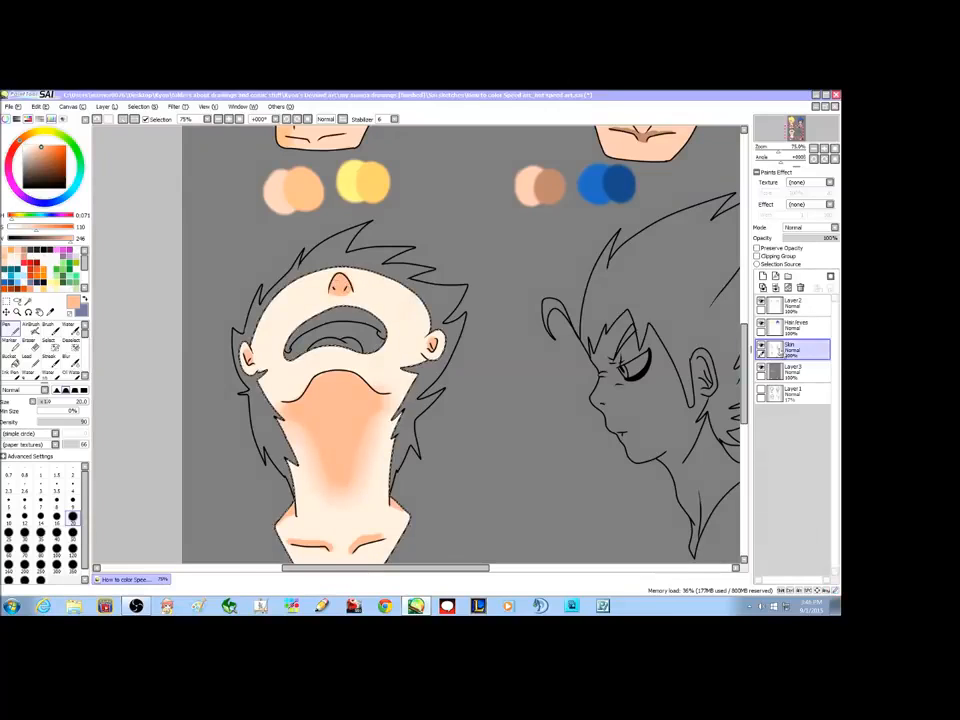
# Step: Shade the jaw corners and both sides of the neck along the hair with the darker skin colour, and clear the selection
pyautogui.scroll(-1, 320, 240)
pyautogui.moveTo(424, 324)
pyautogui.mouseDown()
pyautogui.moveTo(403, 331)
pyautogui.moveTo(413, 335)
pyautogui.moveTo(399, 364)
pyautogui.moveTo(405, 352)
pyautogui.mouseUp()
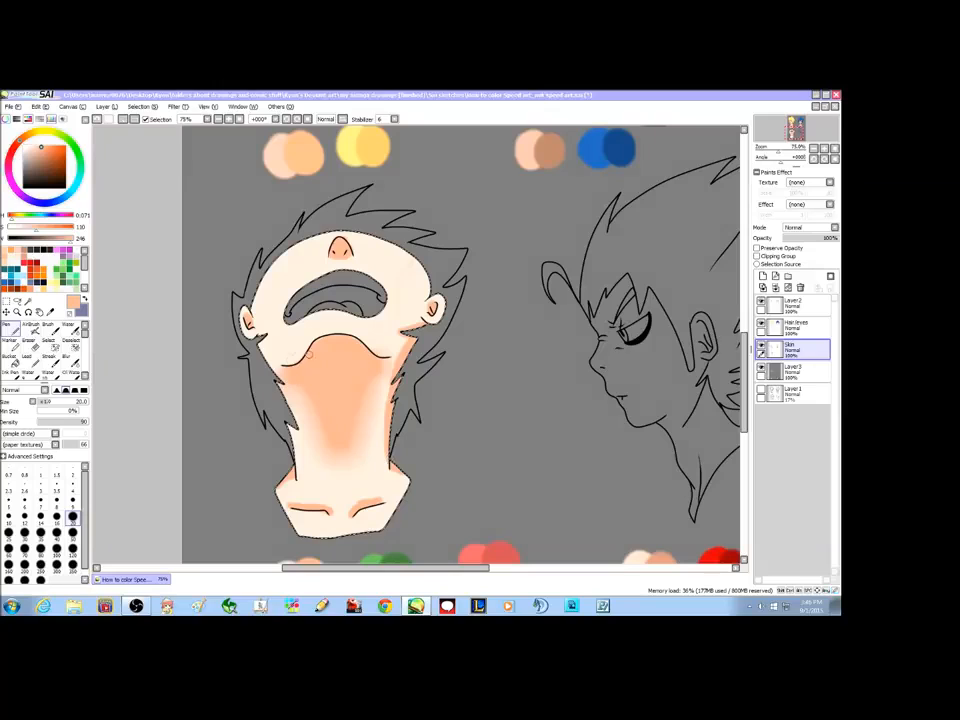
pyautogui.moveTo(285, 421); pyautogui.dragTo(296, 461)
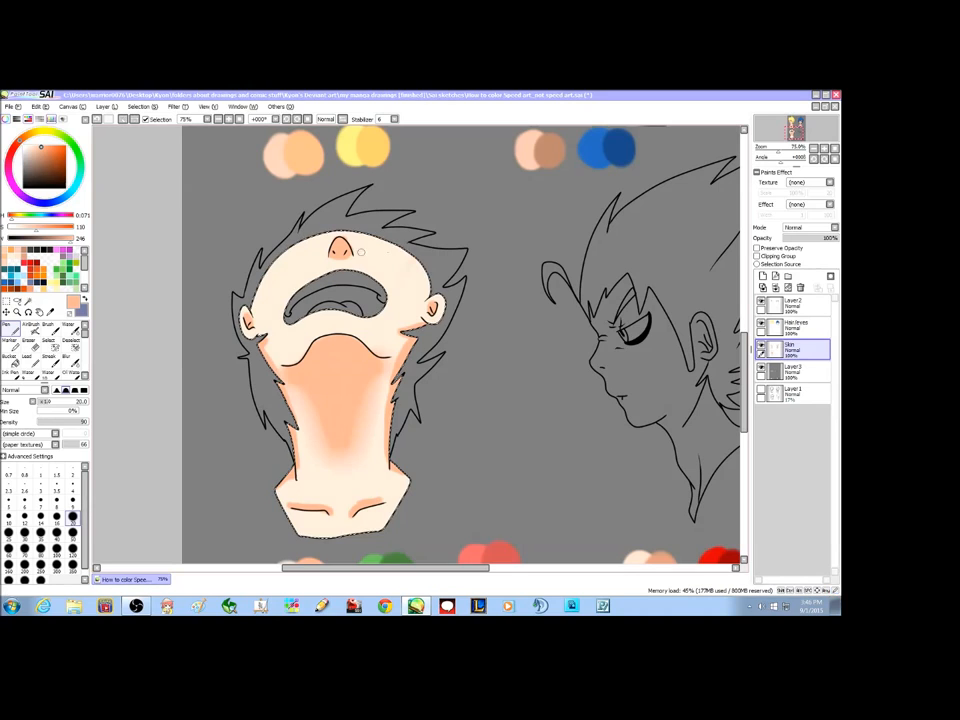
pyautogui.scroll(2, 745, 330)
pyautogui.scroll(-2, 745, 330)
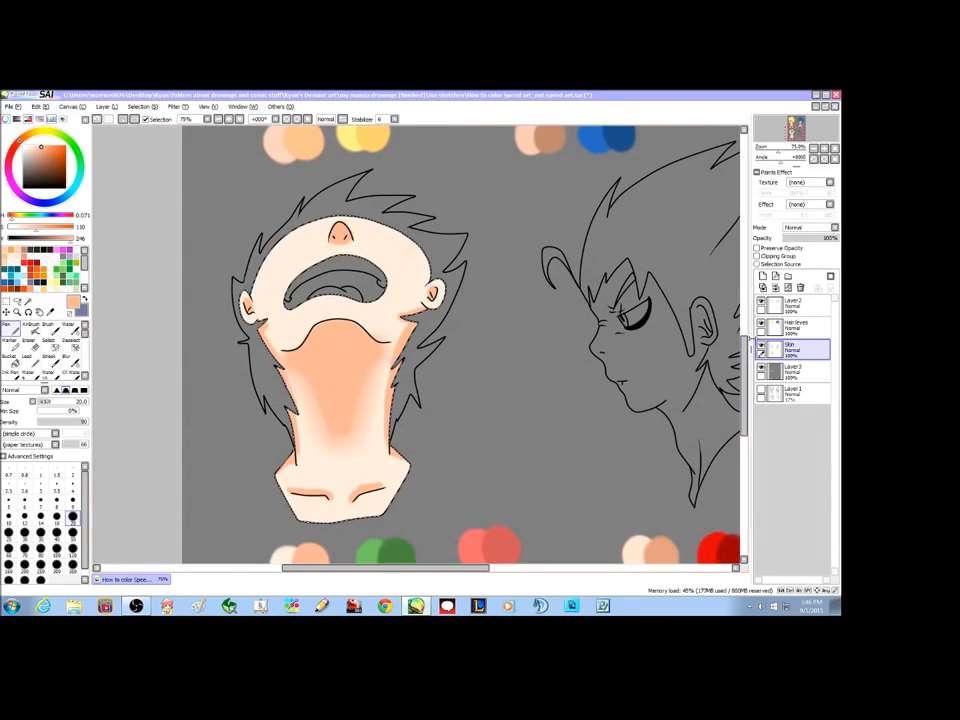
pyautogui.click(125, 120)
# Step: Select the hair of the lower-left head with the Magic Wand on the line-art layer Layer2
pyautogui.moveTo(744, 348)
pyautogui.mouseDown()
pyautogui.moveTo(744, 339)
pyautogui.moveTo(744, 351)
pyautogui.mouseUp()
pyautogui.click(781, 311)
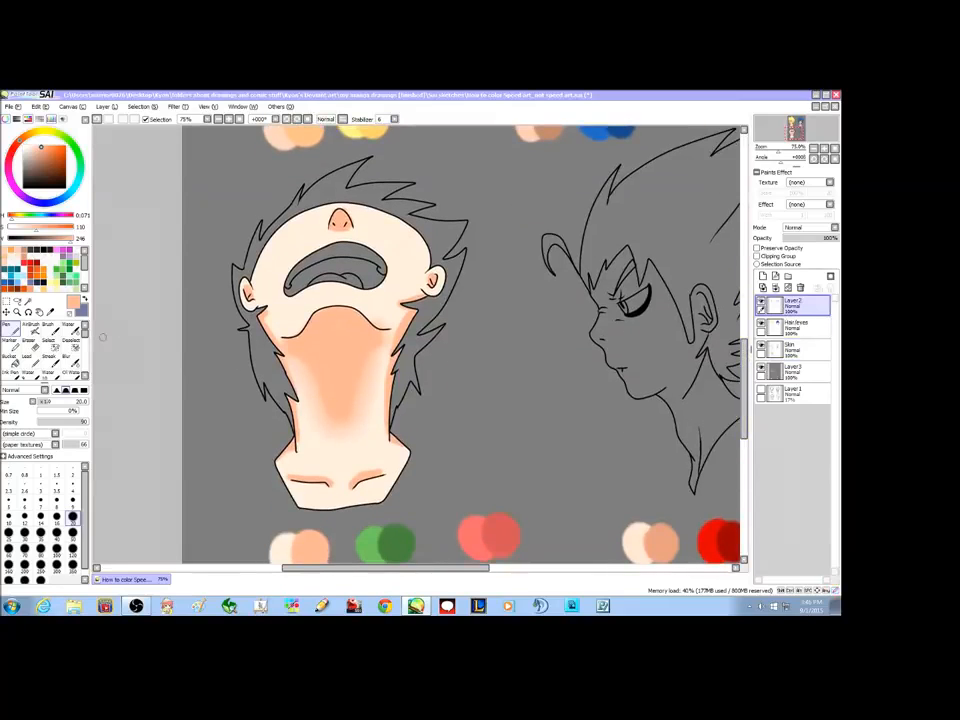
pyautogui.click(28, 302)
pyautogui.click(271, 368)
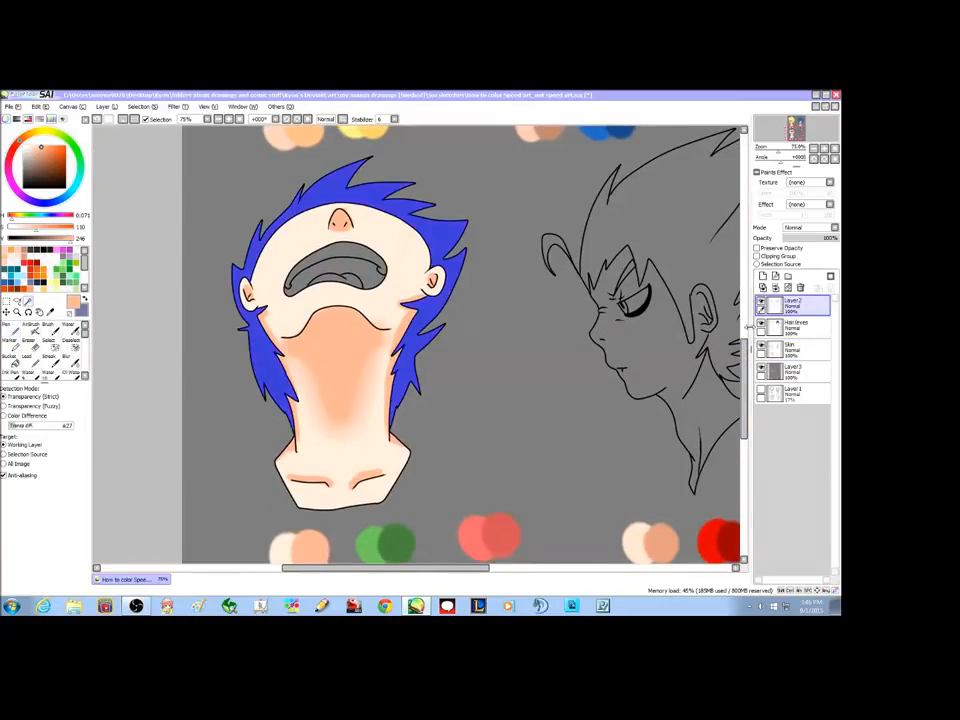
# Step: Paint the selected hair with the light green swatch colour on the Skin layer, using the Pen at size 120
pyautogui.click(791, 348)
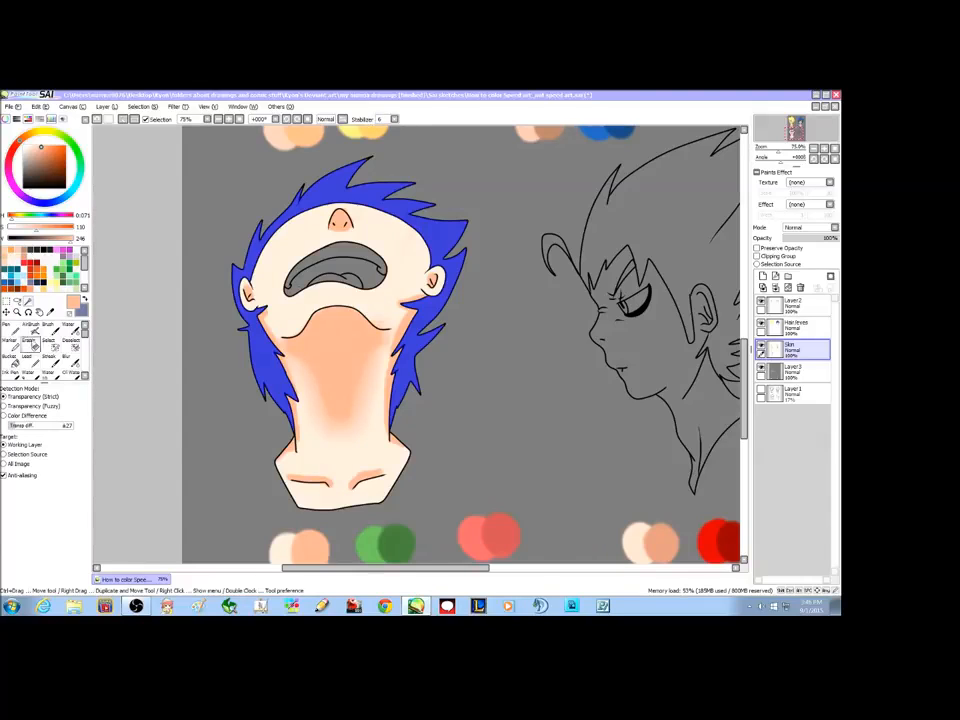
pyautogui.click(13, 329)
pyautogui.click(50, 313)
pyautogui.click(372, 545)
pyautogui.click(13, 330)
pyautogui.click(72, 548)
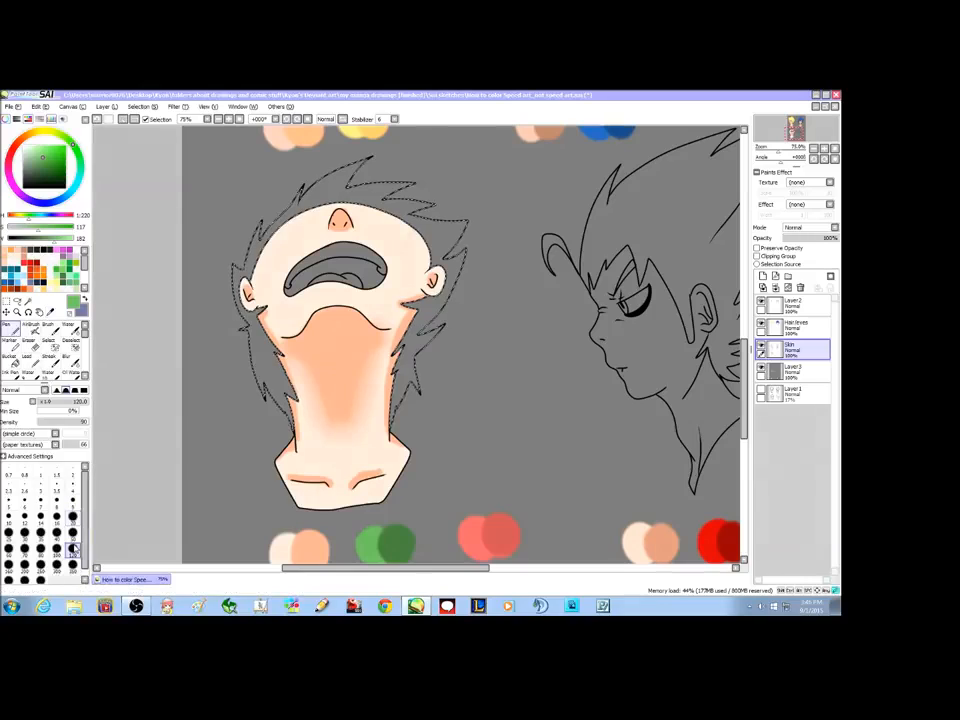
pyautogui.moveTo(275, 215)
pyautogui.mouseDown()
pyautogui.moveTo(250, 320)
pyautogui.moveTo(296, 437)
pyautogui.moveTo(255, 195)
pyautogui.moveTo(345, 178)
pyautogui.moveTo(416, 228)
pyautogui.mouseUp()
pyautogui.moveTo(397, 314)
pyautogui.mouseDown()
pyautogui.moveTo(410, 395)
pyautogui.moveTo(432, 369)
pyautogui.mouseUp()
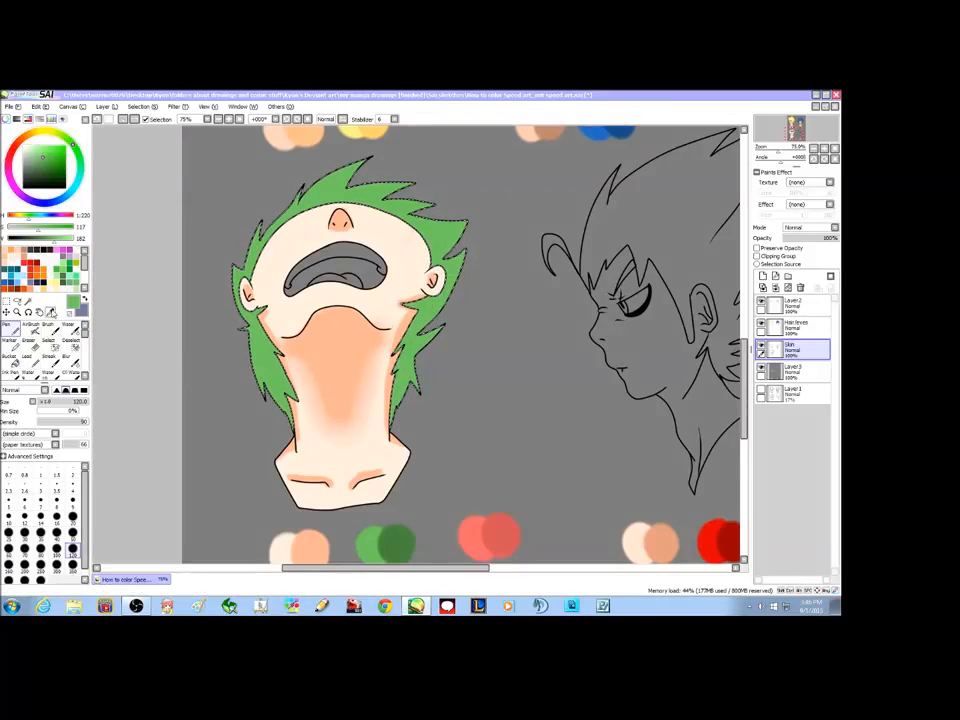
# Step: Pick up the dark green swatch colour below the lower-left head
pyautogui.keyDown('alt'); pyautogui.click(393, 537); pyautogui.keyUp('alt')
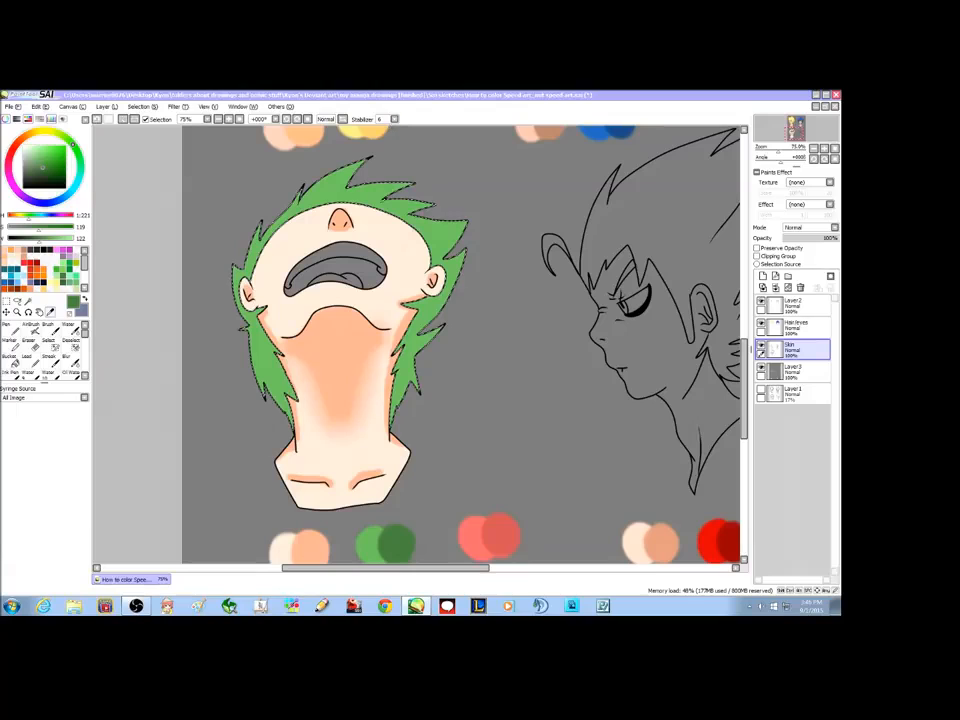
# Step: Try dark green strokes on the upper hair with the Pen at size 9 and stabilizer S-7 and 0, undo them, and restore stabilizer 6
pyautogui.click(394, 119)
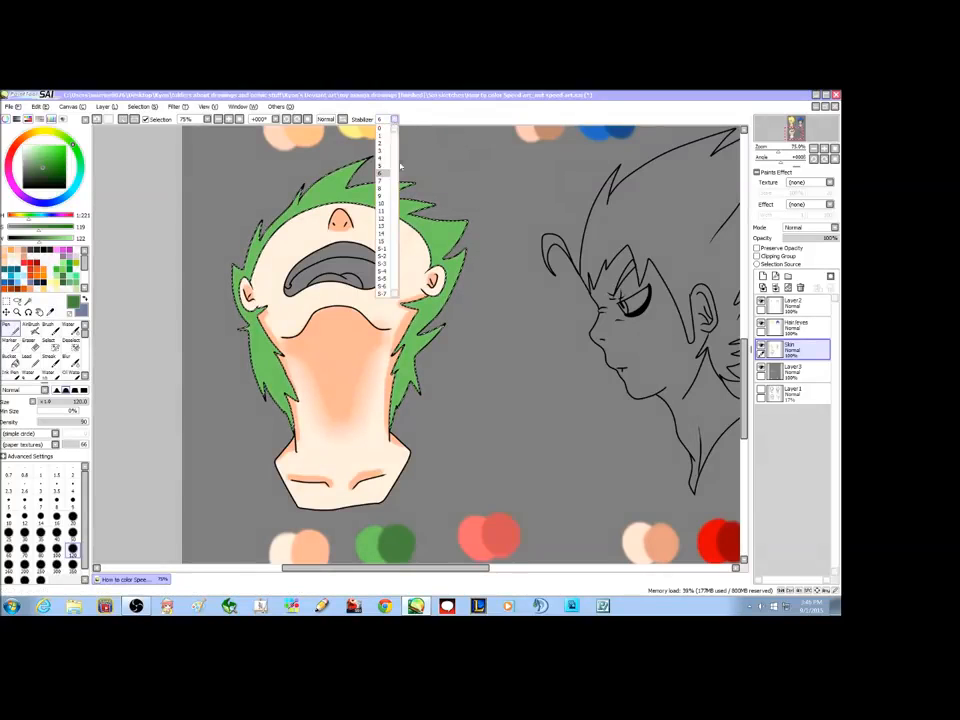
pyautogui.click(385, 294)
pyautogui.click(72, 502)
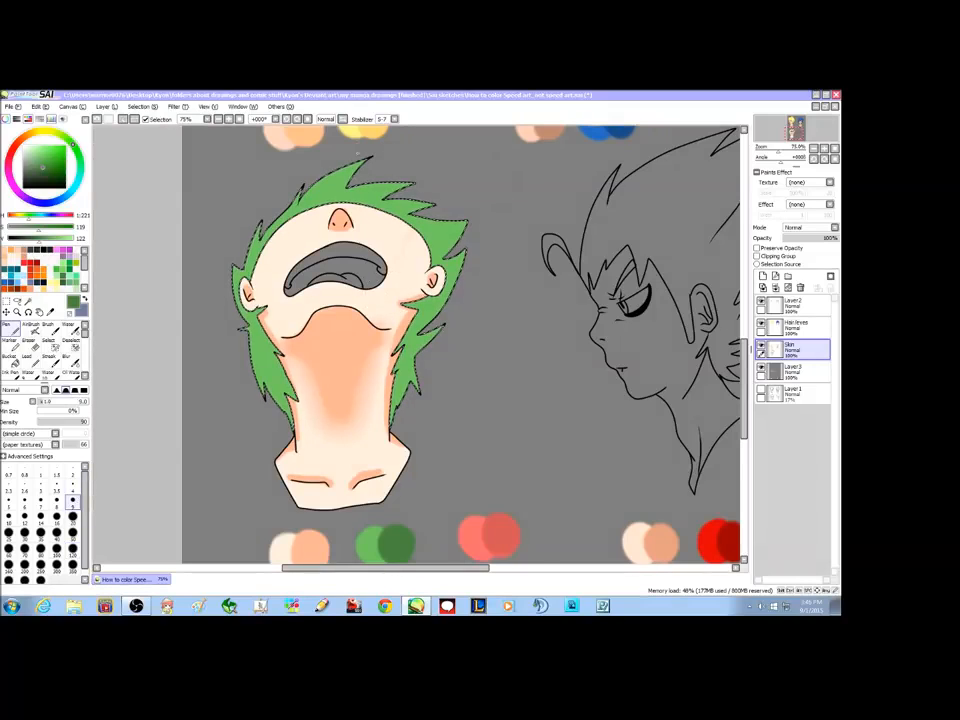
pyautogui.moveTo(311, 200); pyautogui.dragTo(330, 197)
pyautogui.hotkey('ctrl', 'z')
pyautogui.click(394, 119)
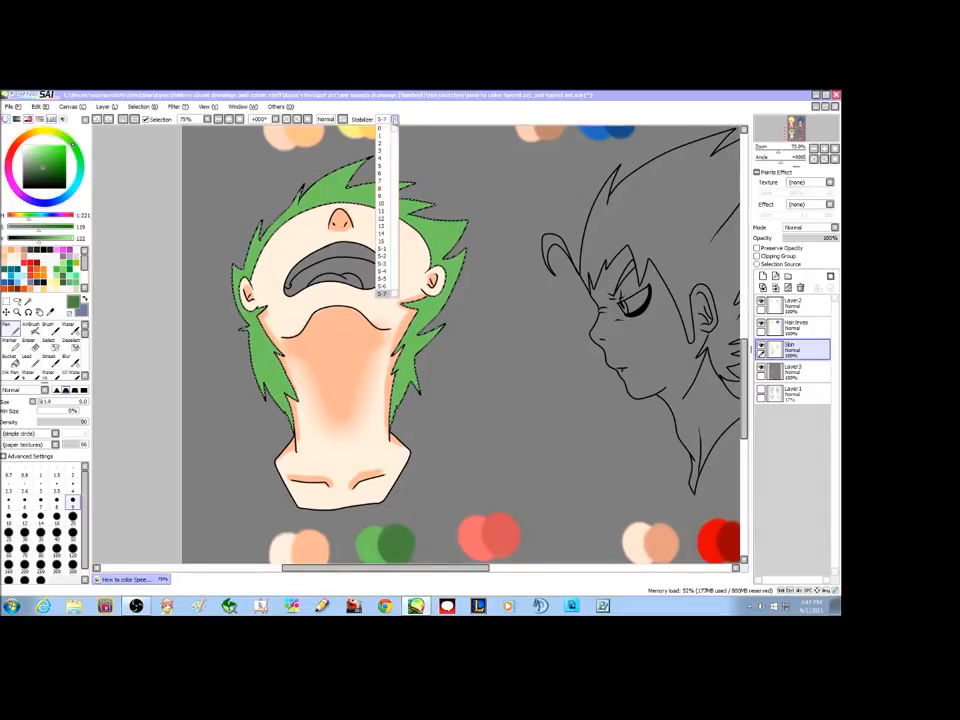
pyautogui.click(383, 176)
pyautogui.click(394, 119)
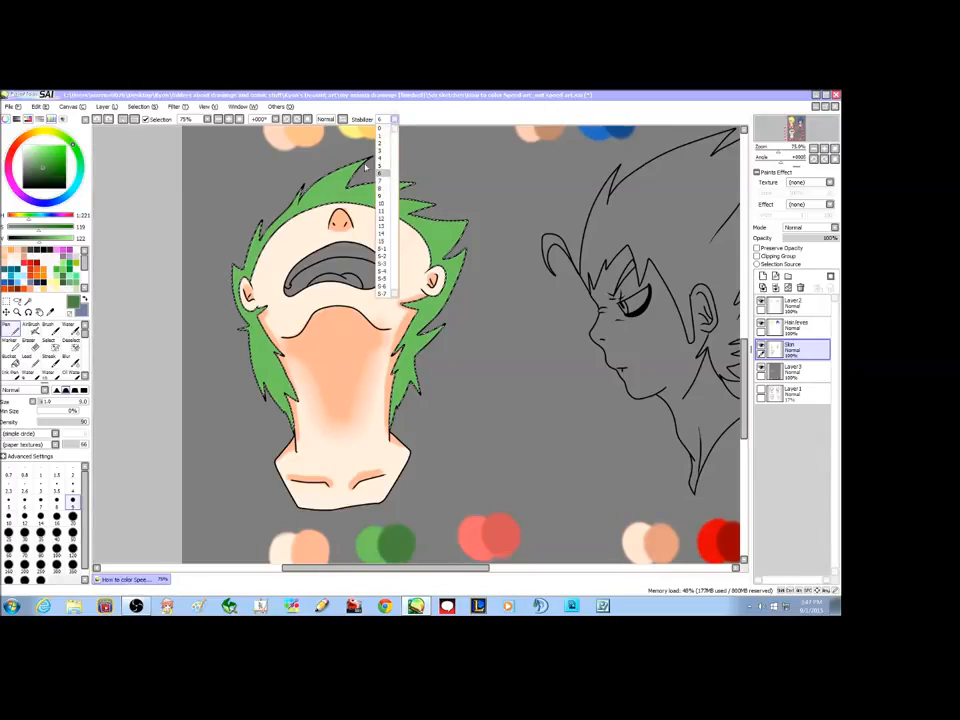
pyautogui.click(381, 128)
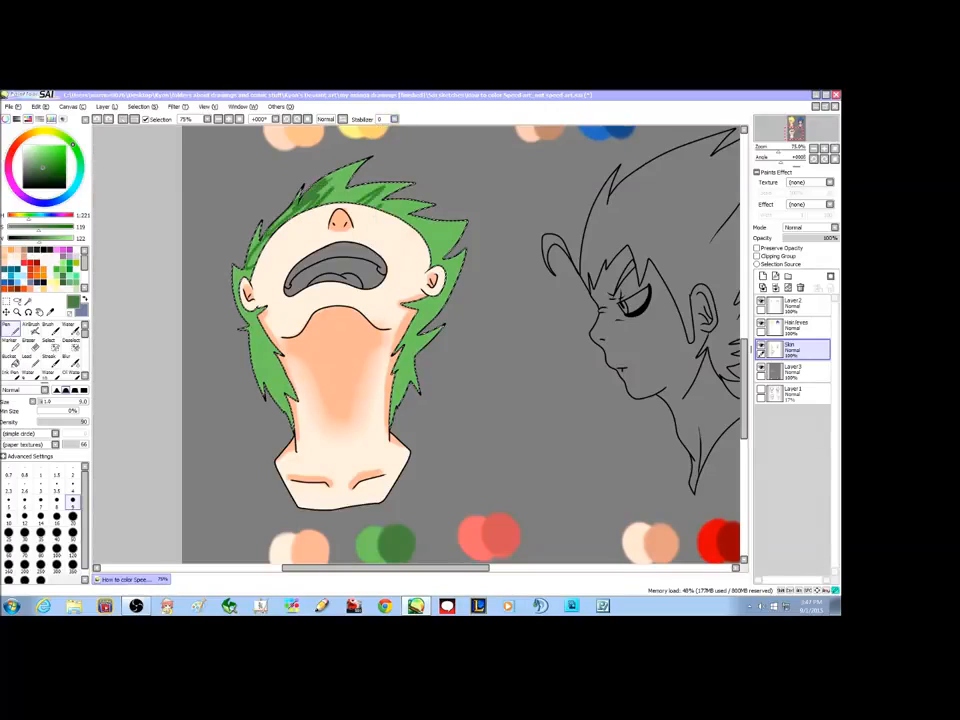
pyautogui.click(394, 119)
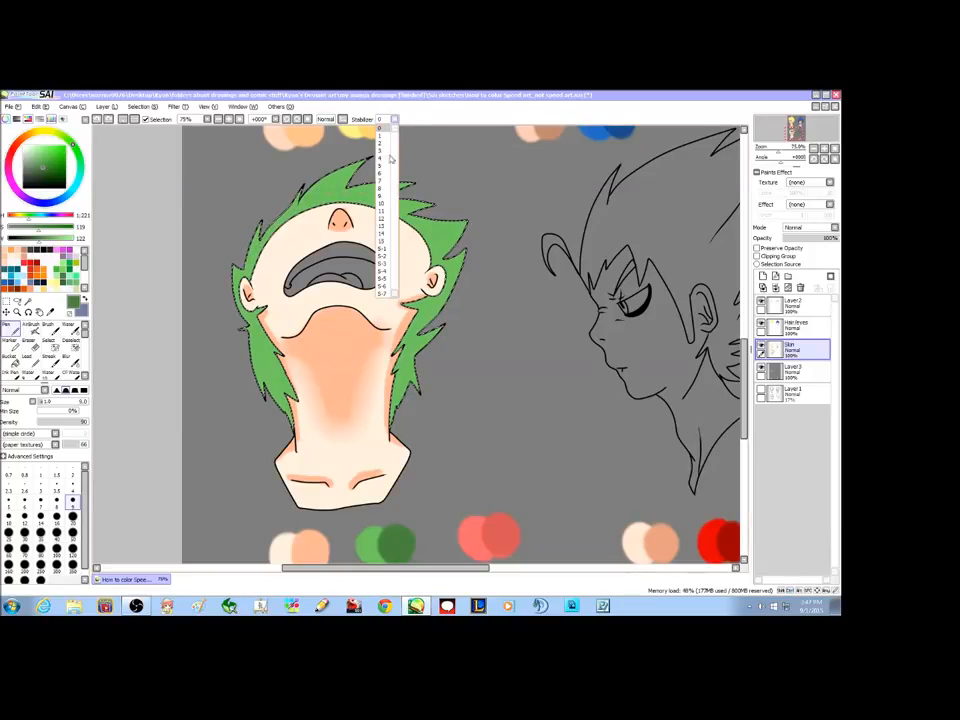
pyautogui.click(385, 295)
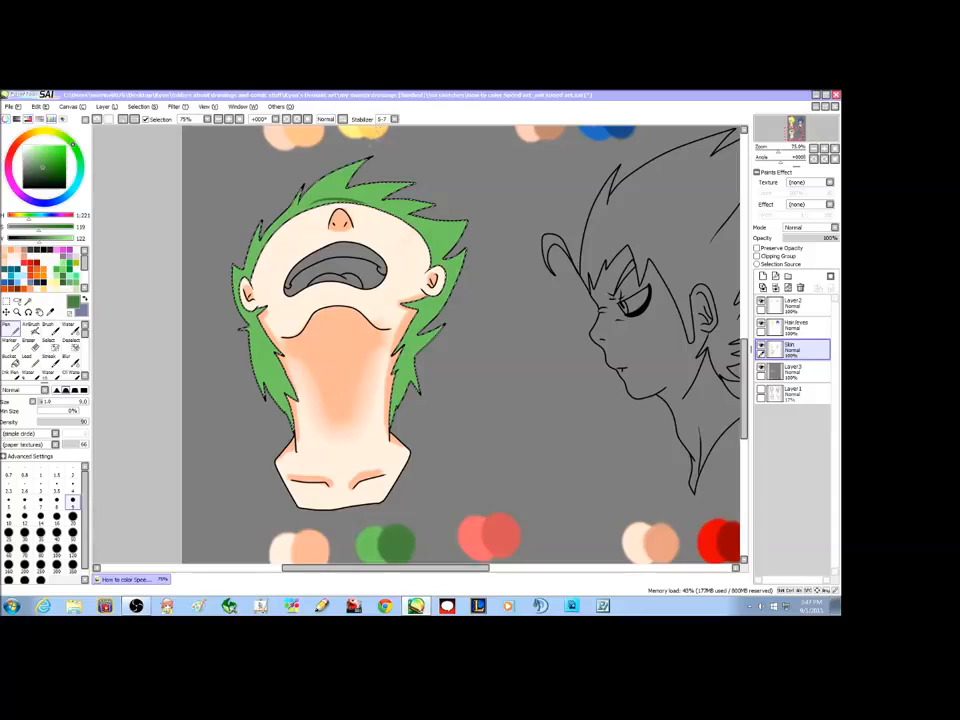
pyautogui.click(394, 119)
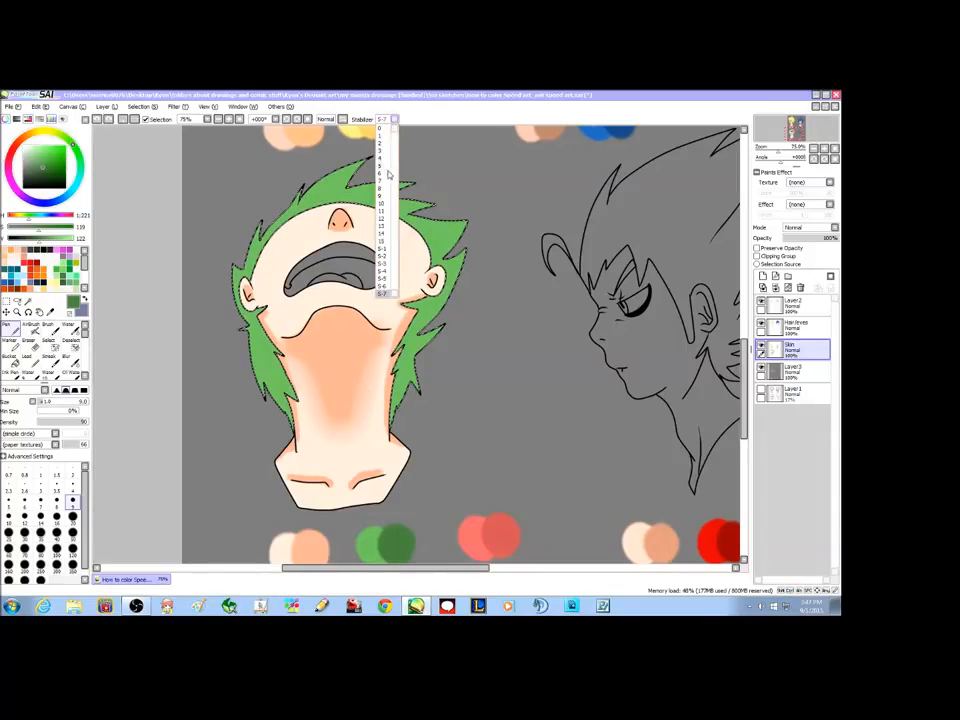
pyautogui.click(388, 173)
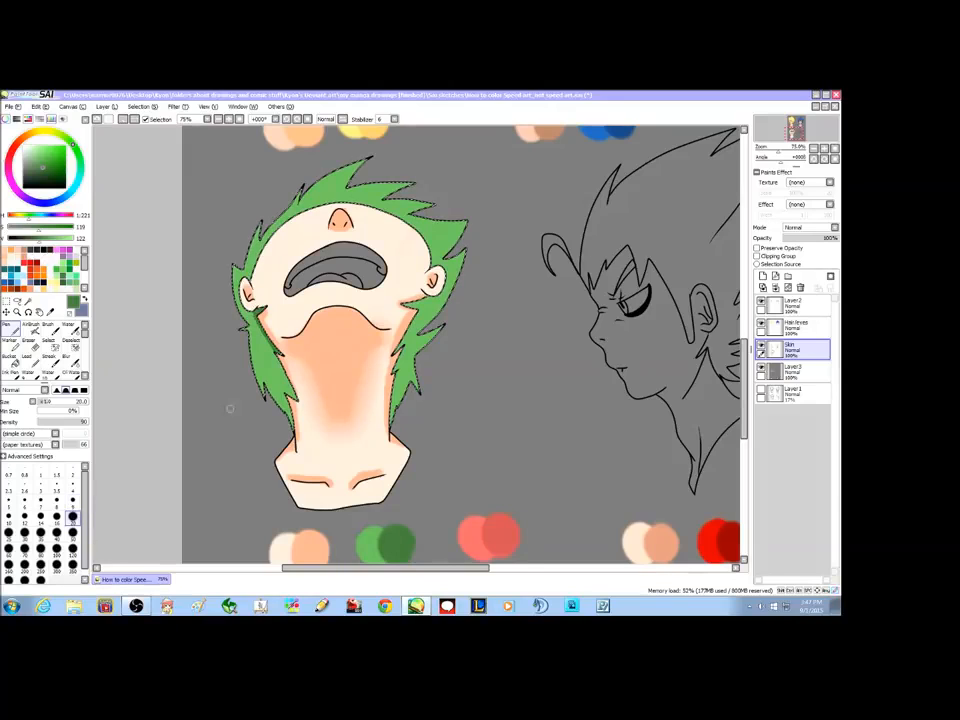
# Step: Shade the lower side hair at Pen size 20 and the upper spike edges at size 9 in dark green, and clear the selection
pyautogui.click(72, 516)
pyautogui.moveTo(252, 322)
pyautogui.mouseDown()
pyautogui.moveTo(264, 390)
pyautogui.moveTo(289, 424)
pyautogui.moveTo(270, 351)
pyautogui.mouseUp()
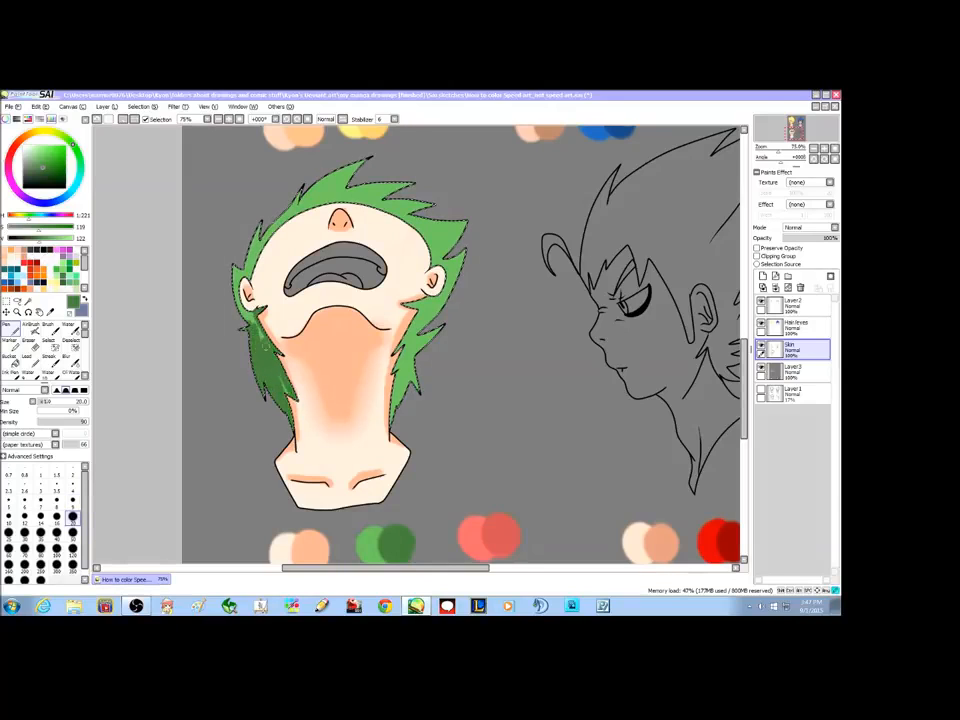
pyautogui.moveTo(390, 401)
pyautogui.mouseDown()
pyautogui.moveTo(399, 347)
pyautogui.moveTo(413, 386)
pyautogui.moveTo(430, 337)
pyautogui.moveTo(415, 335)
pyautogui.moveTo(406, 307)
pyautogui.moveTo(421, 323)
pyautogui.moveTo(425, 301)
pyautogui.moveTo(434, 325)
pyautogui.mouseUp()
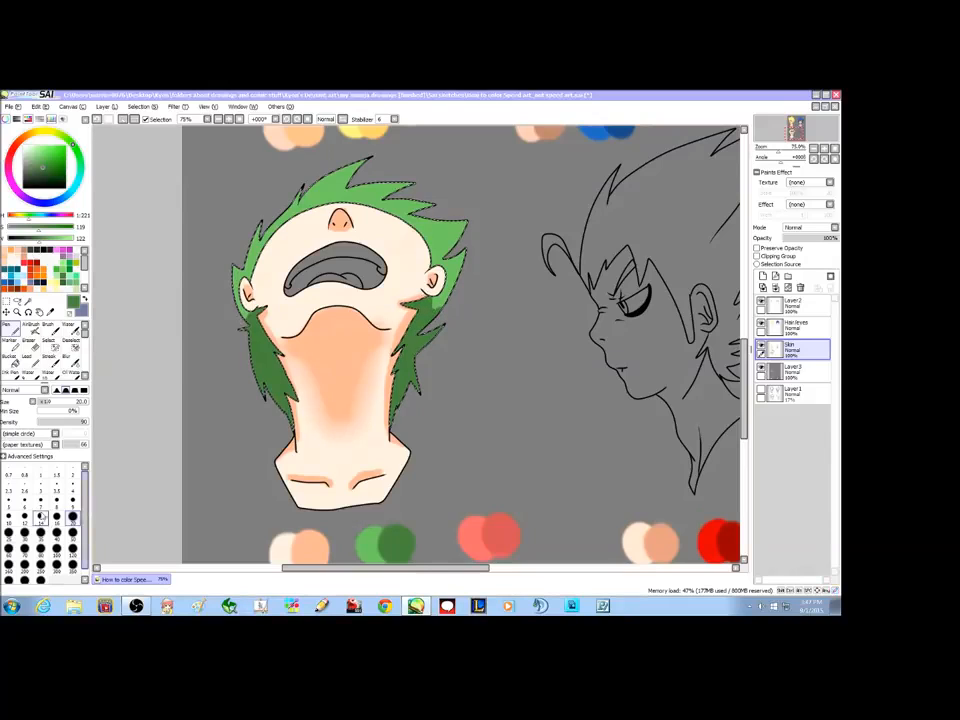
pyautogui.click(73, 502)
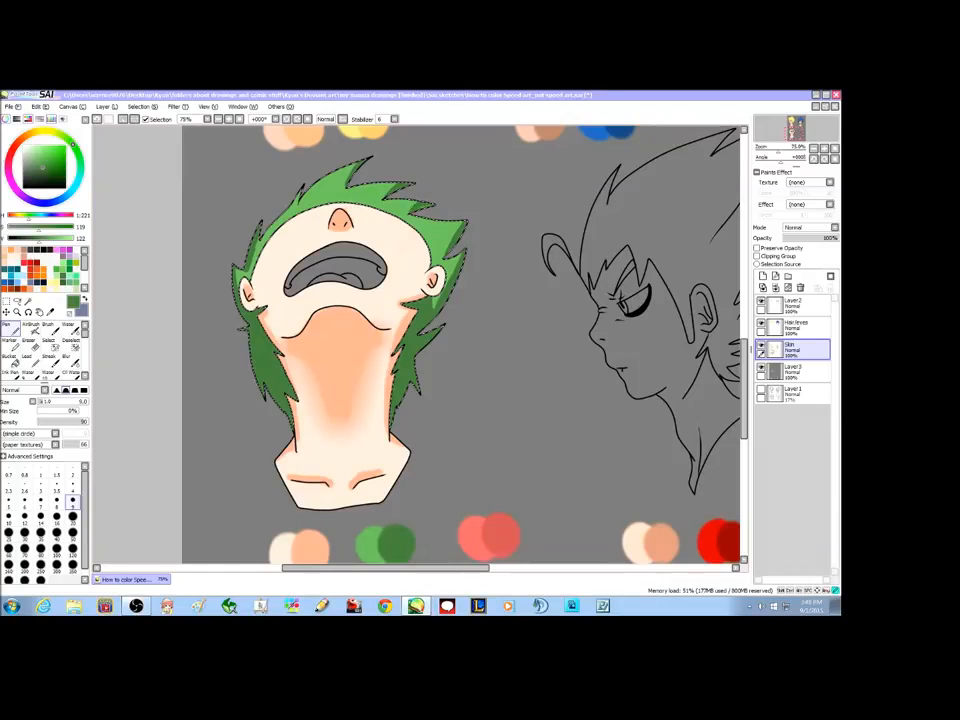
pyautogui.click(123, 119)
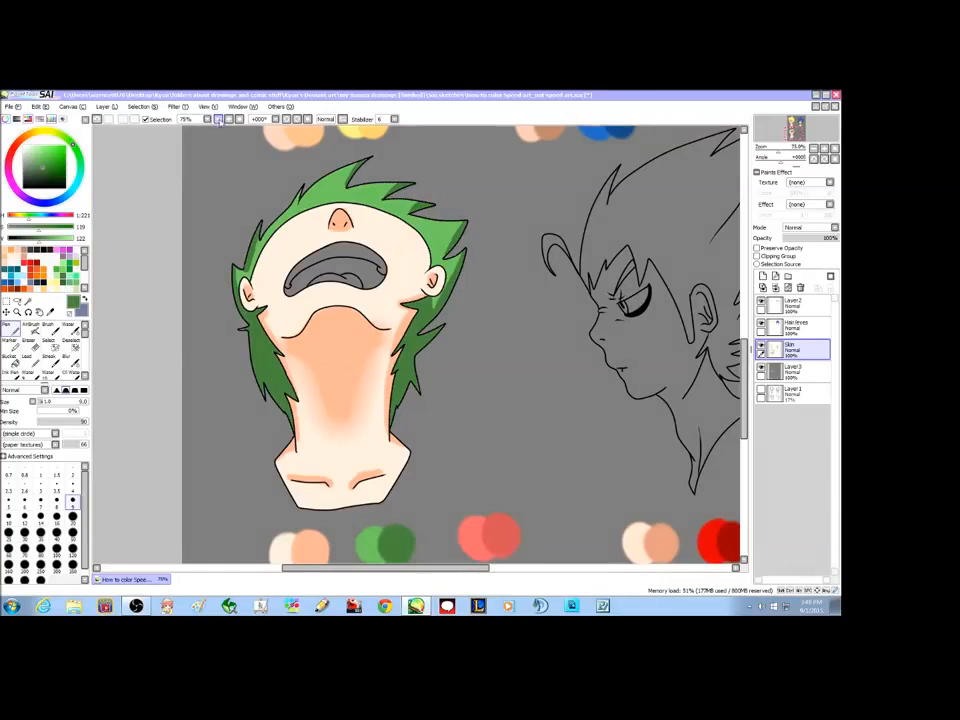
# Step: Select the face, ear and neck skin of the lower-right profile head with the Magic Wand on the line-art layer Layer2
pyautogui.click(218, 119)
pyautogui.moveTo(454, 574); pyautogui.dragTo(501, 568)
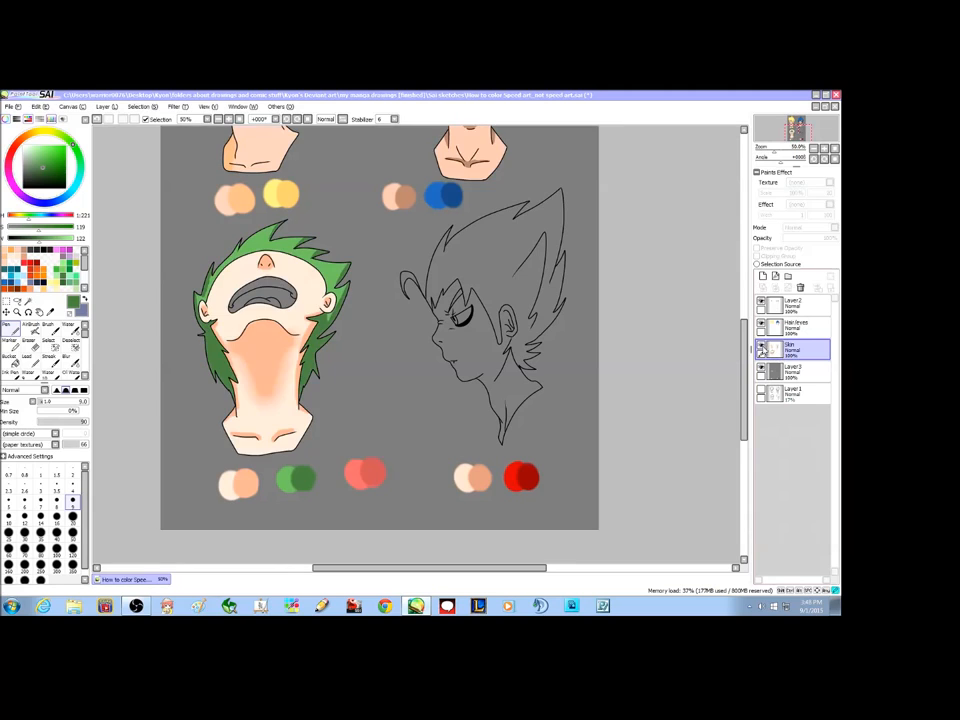
pyautogui.moveTo(750, 368); pyautogui.dragTo(751, 348)
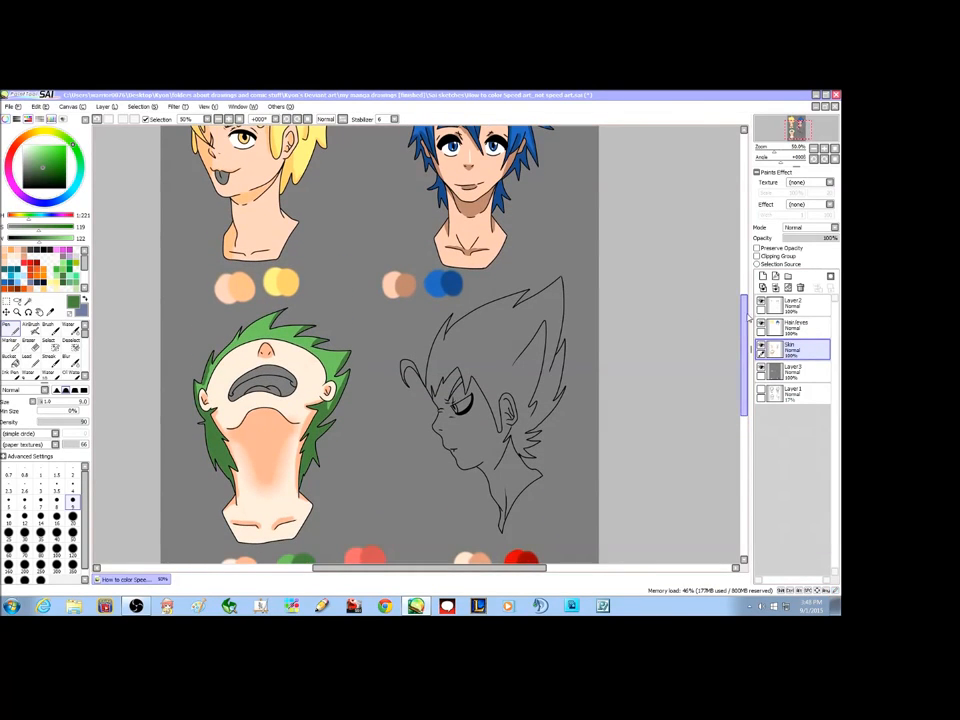
pyautogui.moveTo(748, 318); pyautogui.dragTo(747, 334)
pyautogui.click(792, 304)
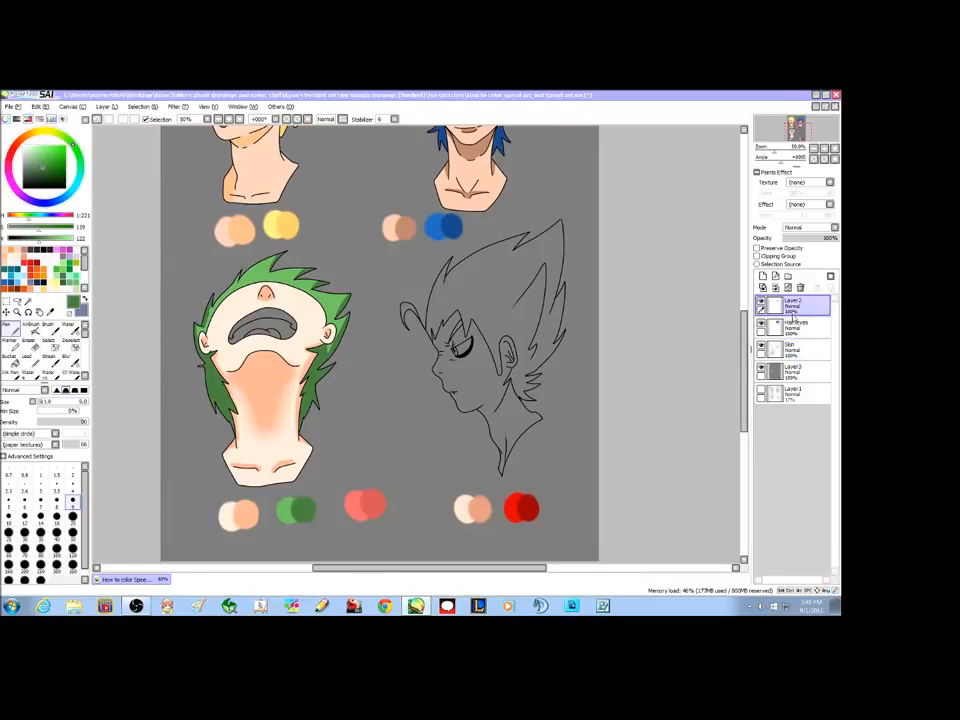
pyautogui.click(27, 301)
pyautogui.click(479, 393)
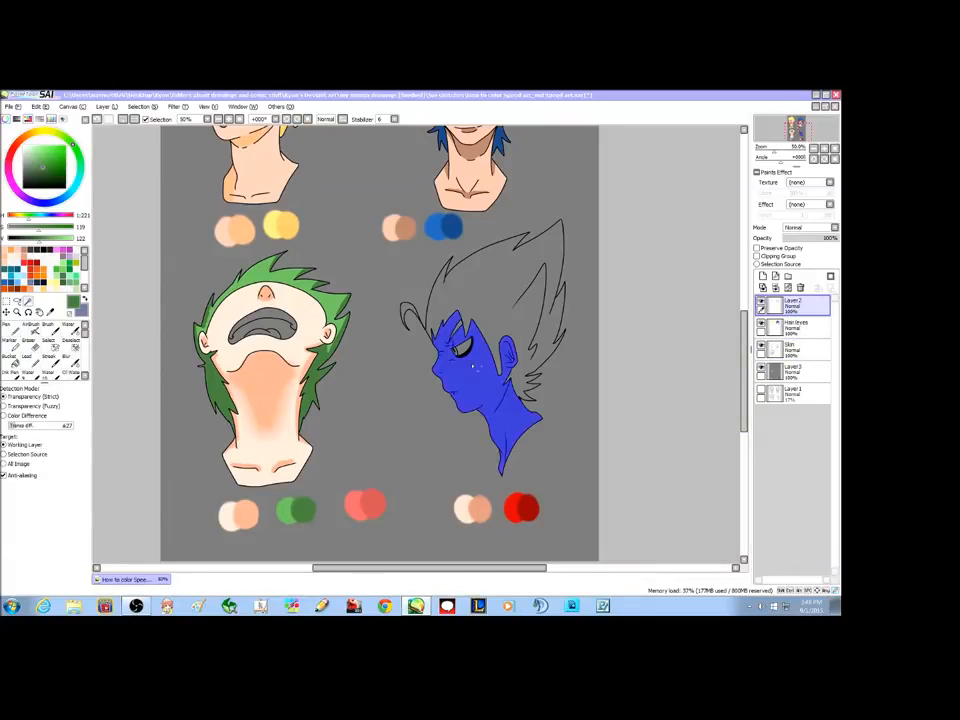
# Step: Paint the selected skin with the head's light skin swatch colour on the Skin layer, using the Pen at size 50
pyautogui.click(792, 348)
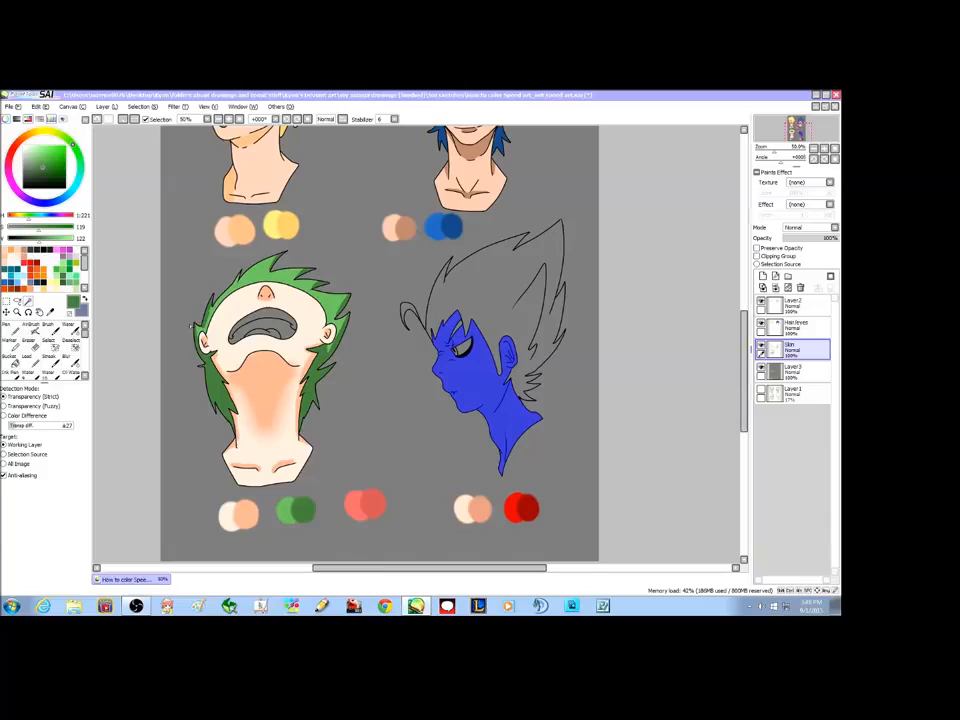
pyautogui.click(49, 313)
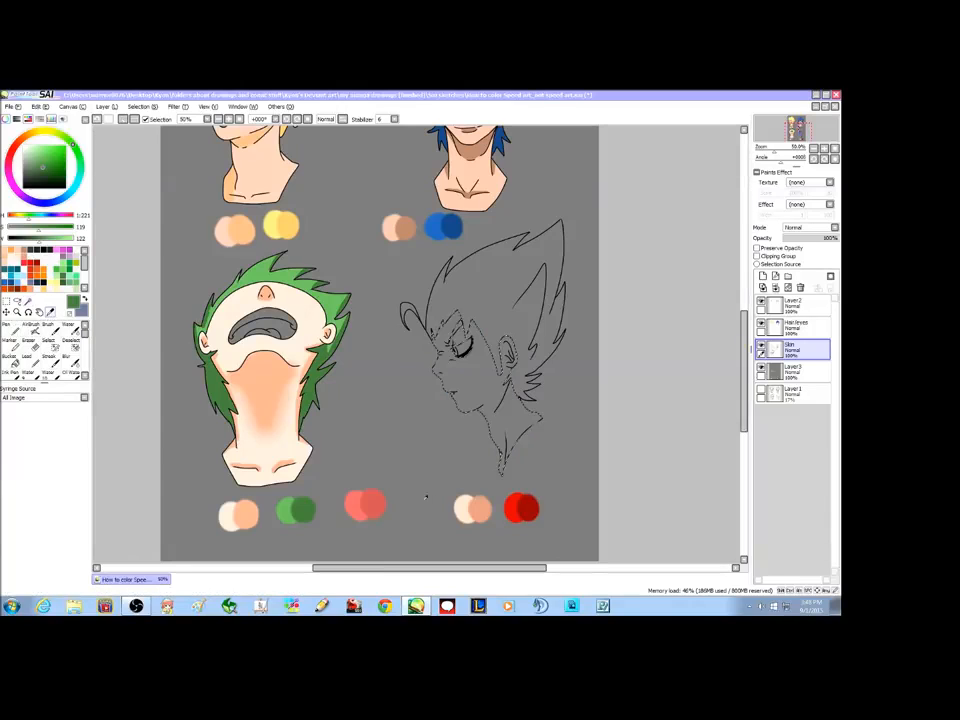
pyautogui.click(462, 510)
pyautogui.click(8, 327)
pyautogui.click(73, 535)
pyautogui.moveTo(430, 307)
pyautogui.mouseDown()
pyautogui.moveTo(437, 376)
pyautogui.moveTo(446, 307)
pyautogui.moveTo(465, 431)
pyautogui.moveTo(480, 327)
pyautogui.moveTo(499, 462)
pyautogui.moveTo(511, 430)
pyautogui.moveTo(506, 343)
pyautogui.moveTo(517, 418)
pyautogui.mouseUp()
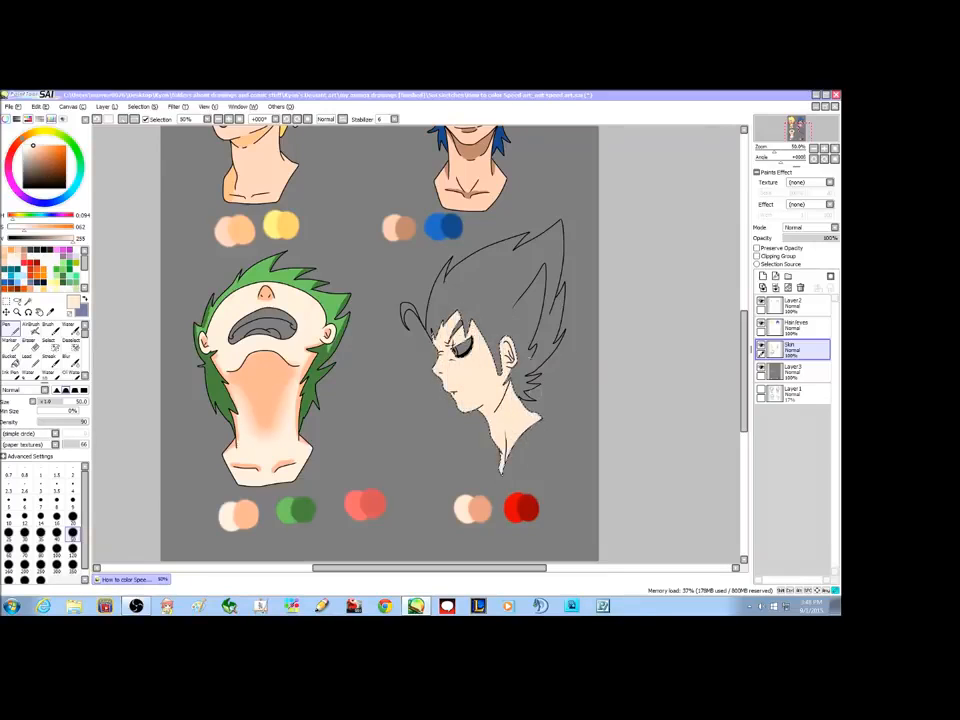
# Step: Shade the forehead and temple along the hairline and the inner ear with the darker skin swatch colour, using the Pen at size 9
pyautogui.click(230, 119)
pyautogui.click(230, 119)
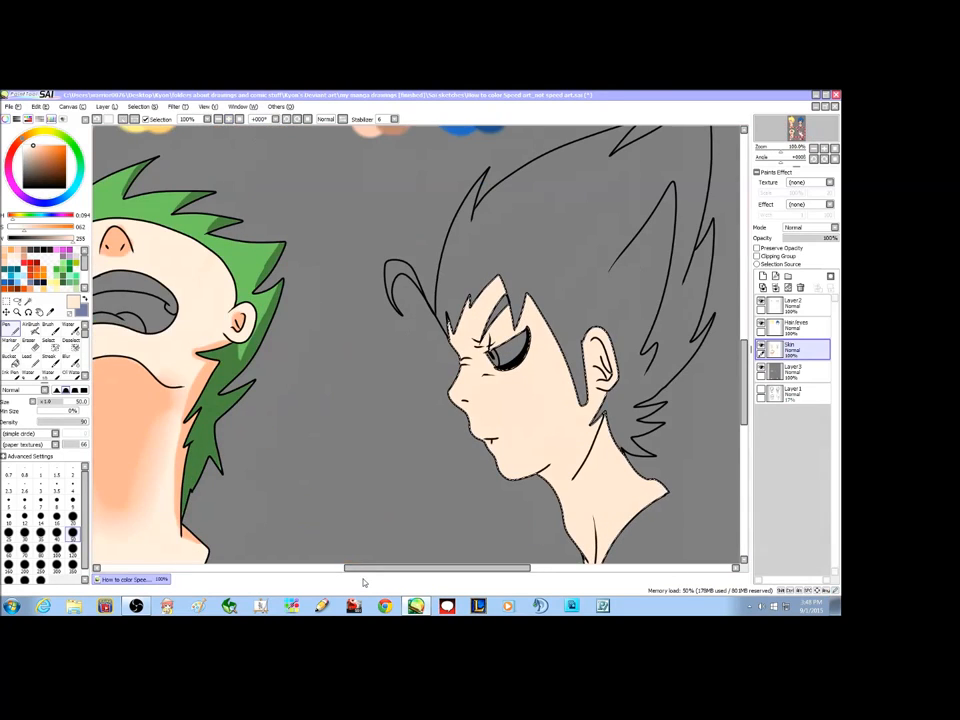
pyautogui.moveTo(364, 583); pyautogui.dragTo(409, 576)
pyautogui.scroll(-4, 465, 333)
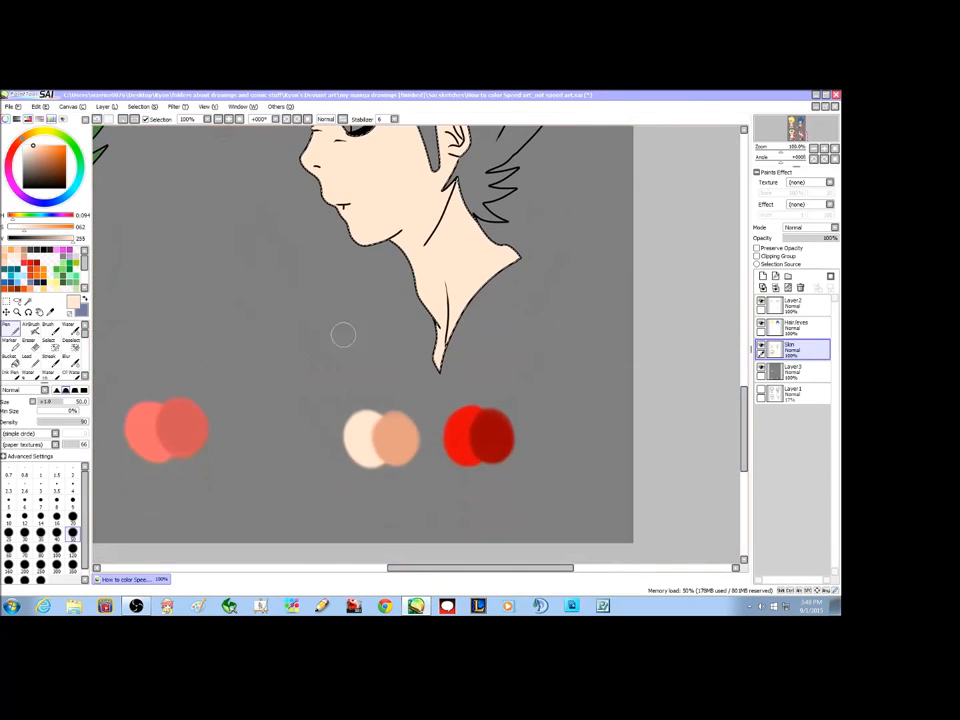
pyautogui.click(50, 311)
pyautogui.click(405, 444)
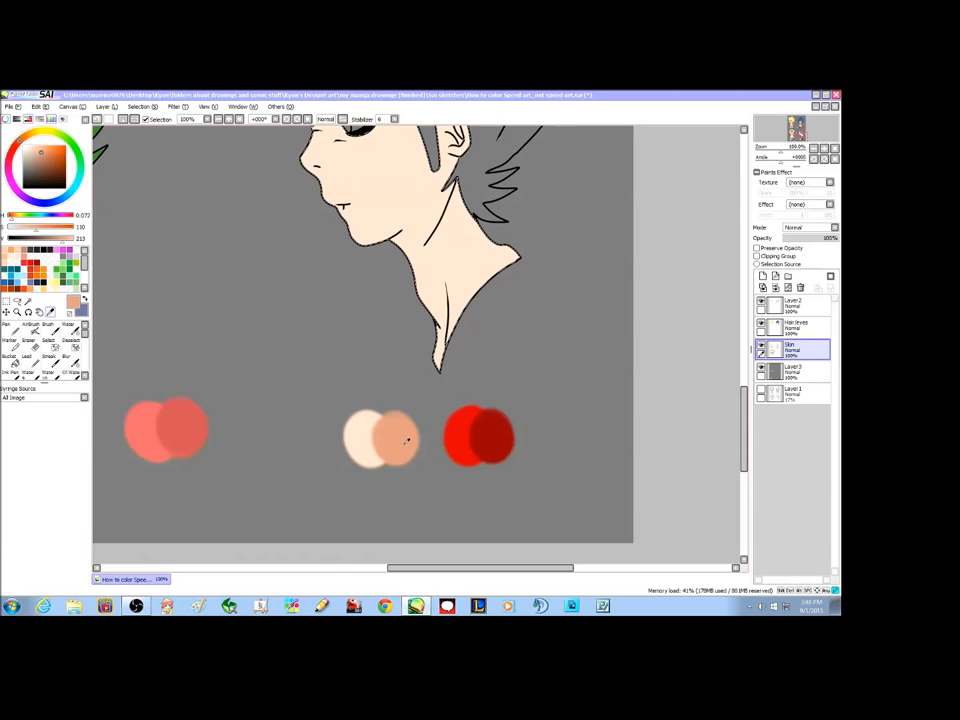
pyautogui.press('n')
pyautogui.scroll(3, 300, 307)
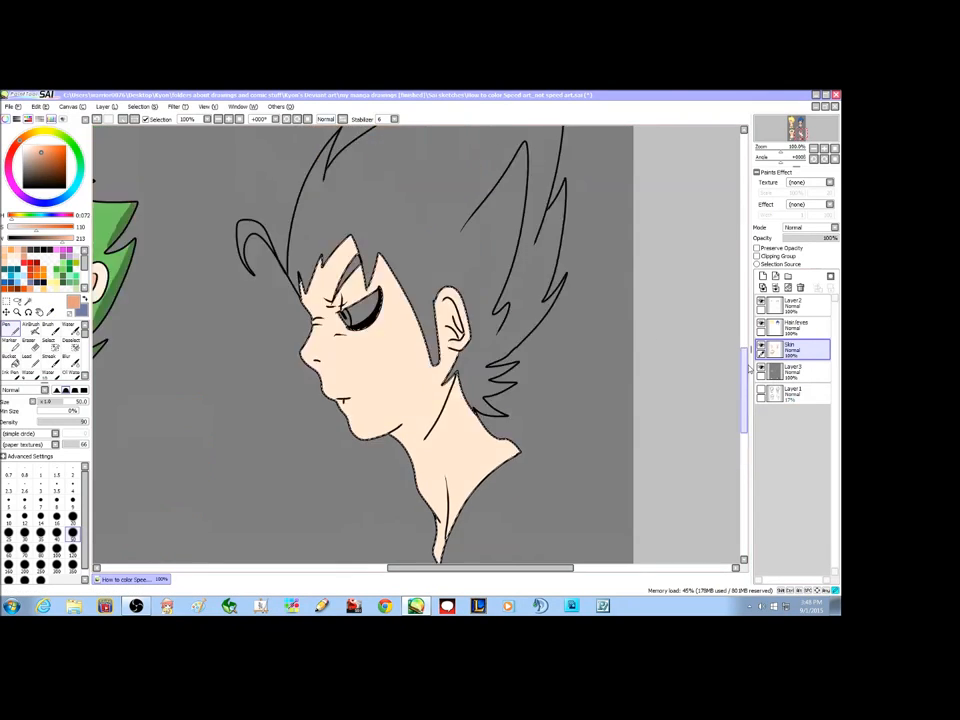
pyautogui.scroll(-1, 300, 307)
pyautogui.scroll(1, 300, 307)
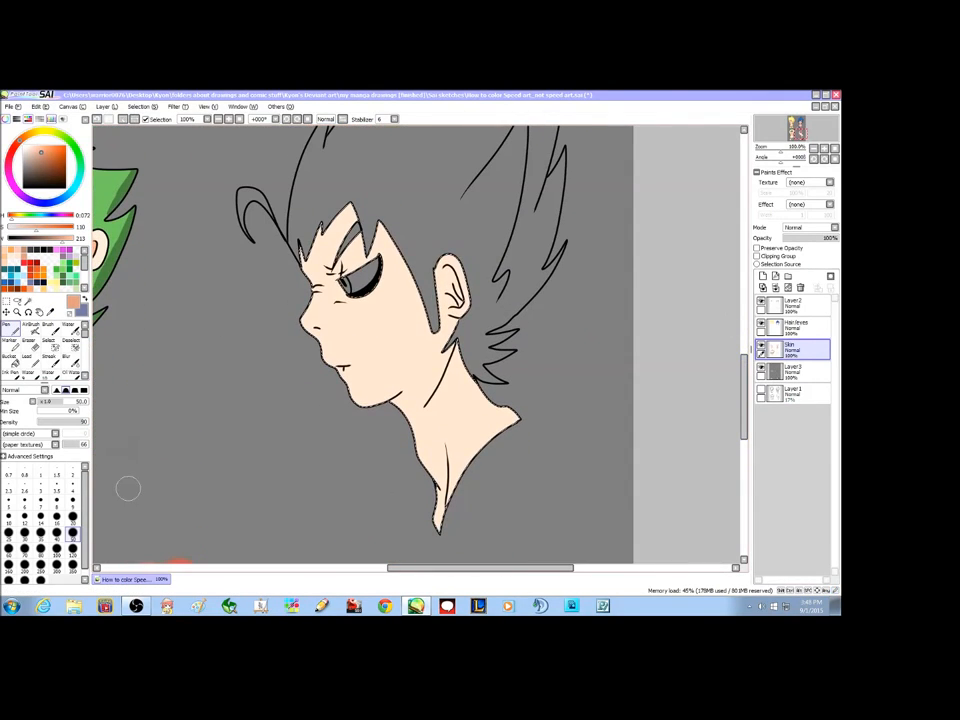
pyautogui.click(72, 500)
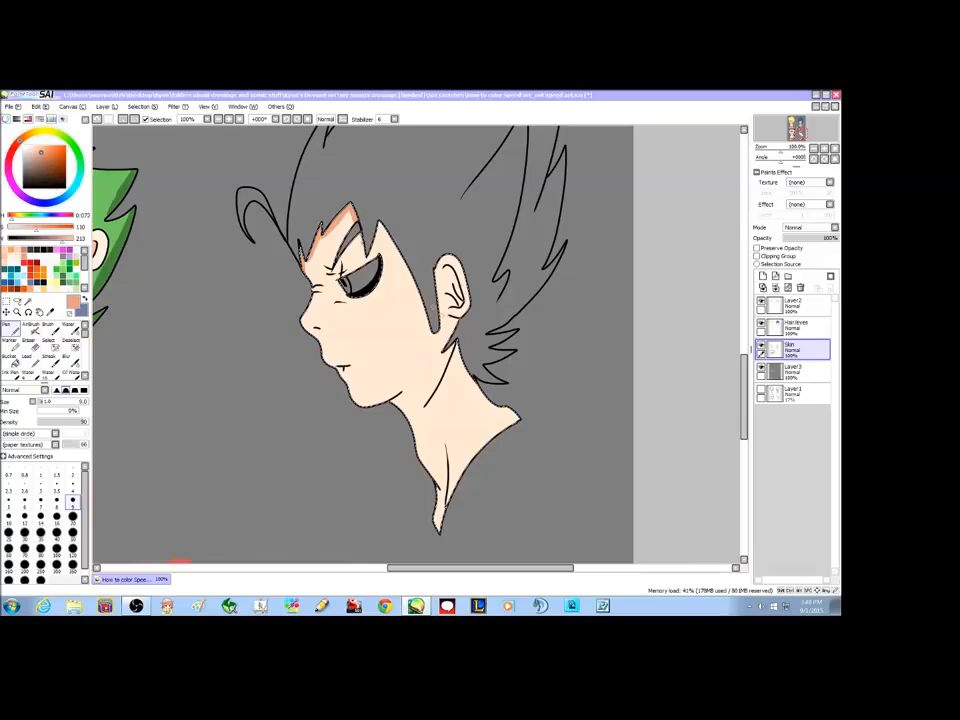
pyautogui.moveTo(402, 262); pyautogui.dragTo(420, 315)
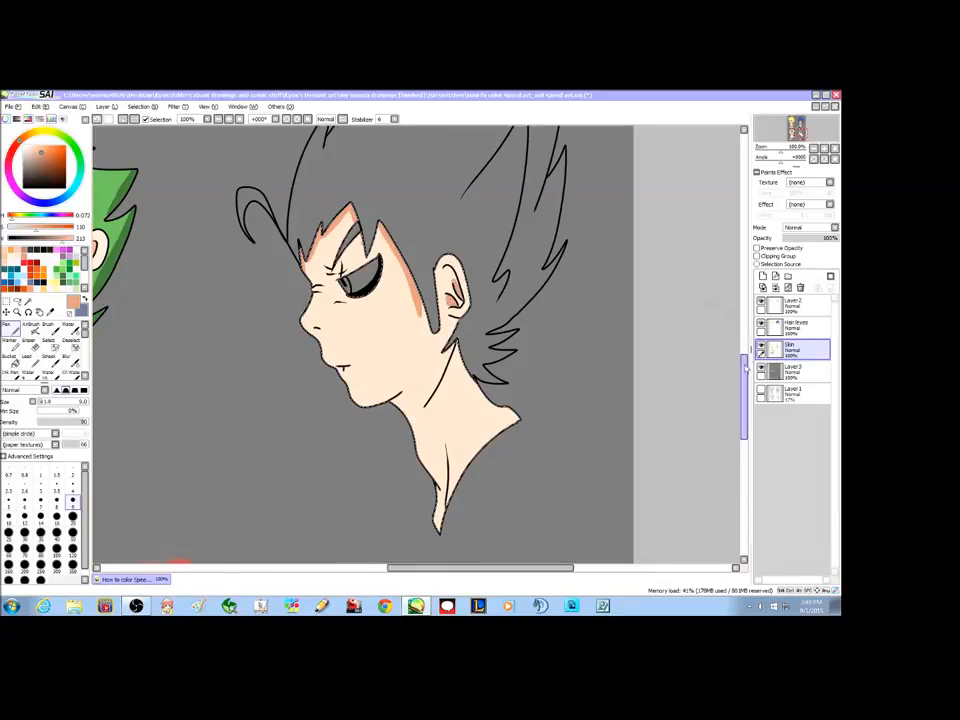
# Step: Shade the underside of the nose, the brow wrinkles and the creases near the eye with the darker skin colour
pyautogui.moveTo(747, 370); pyautogui.dragTo(747, 365)
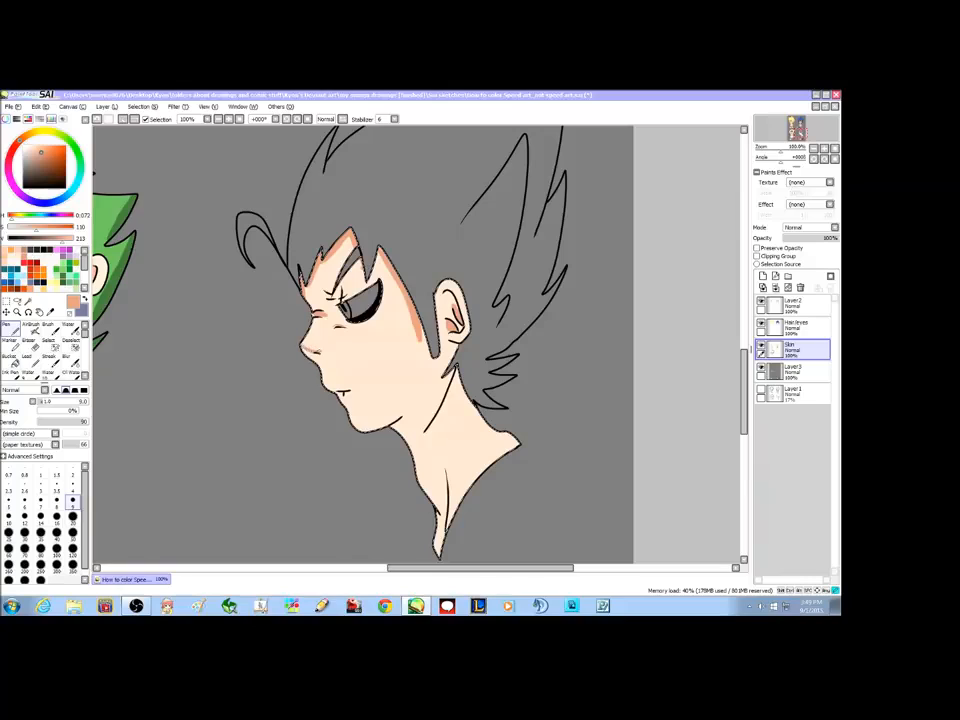
pyautogui.moveTo(307, 353); pyautogui.dragTo(319, 360)
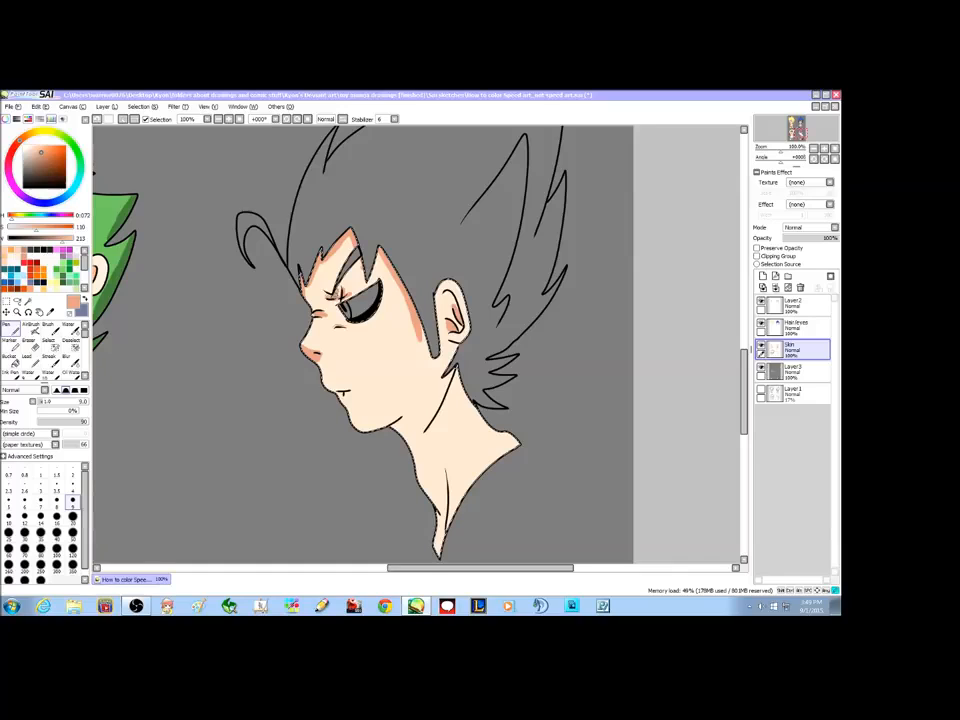
pyautogui.scroll(-1, 353, 327)
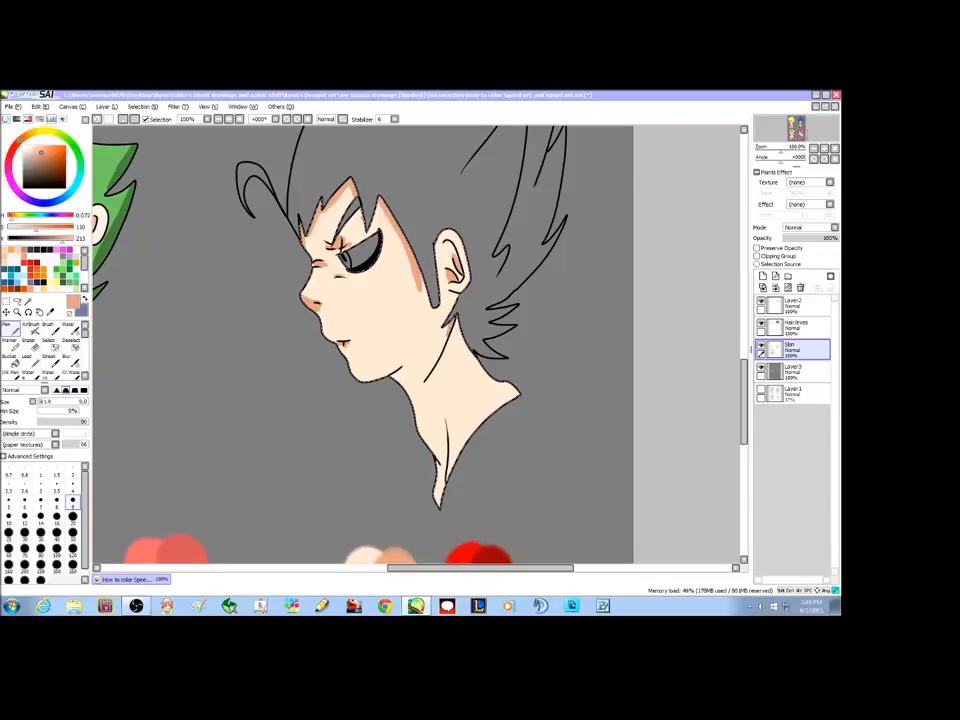
# Step: Shade the neck under the jaw and the narrow strip along the front neck line with the darker skin colour
pyautogui.moveTo(444, 343)
pyautogui.mouseDown()
pyautogui.moveTo(406, 400)
pyautogui.moveTo(430, 364)
pyautogui.moveTo(412, 385)
pyautogui.moveTo(418, 374)
pyautogui.moveTo(409, 370)
pyautogui.moveTo(435, 343)
pyautogui.mouseUp()
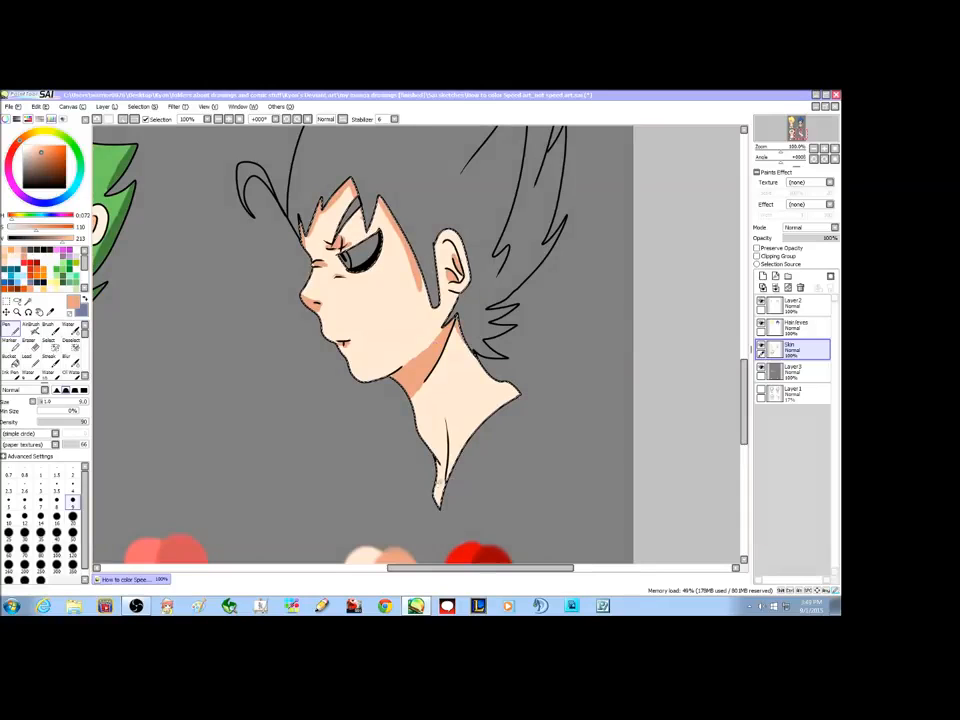
pyautogui.moveTo(438, 502); pyautogui.dragTo(445, 440)
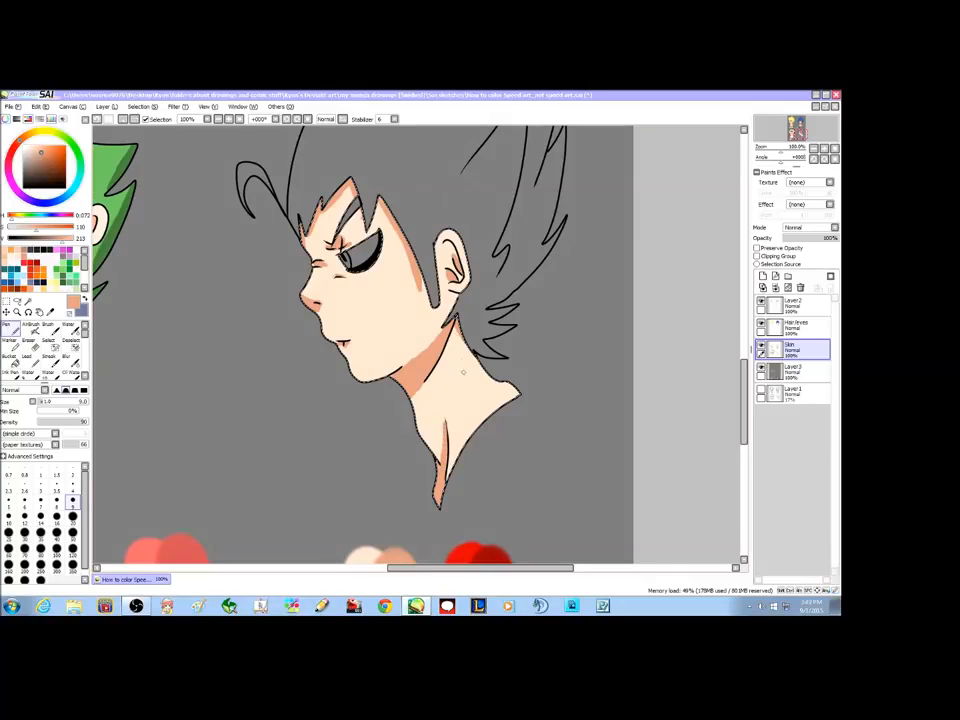
pyautogui.scroll(-3, 729, 363)
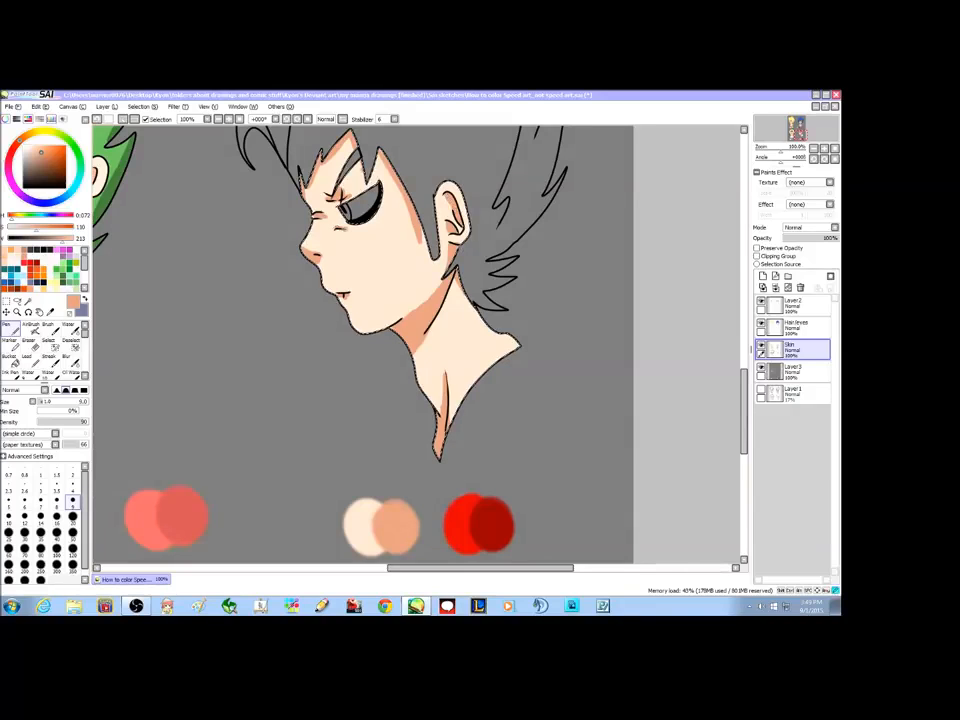
pyautogui.moveTo(745, 384)
pyautogui.mouseDown()
pyautogui.moveTo(745, 341)
pyautogui.moveTo(745, 377)
pyautogui.moveTo(745, 369)
pyautogui.mouseUp()
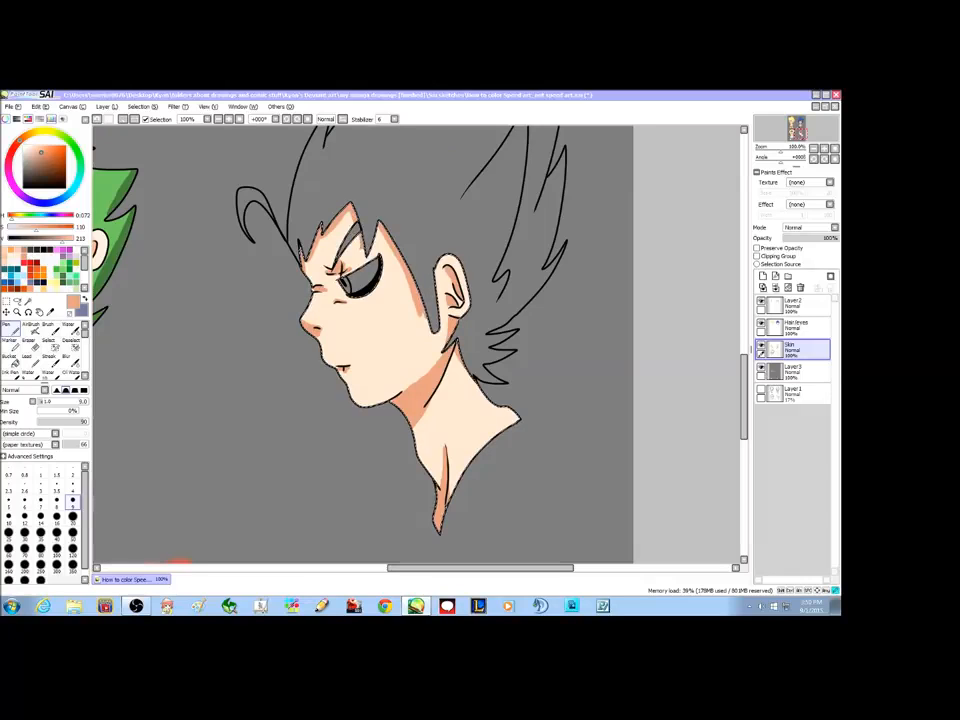
# Step: Deselect the skin and select the profile head's hair with the Magic Wand on Layer2
pyautogui.moveTo(743, 368)
pyautogui.mouseDown()
pyautogui.moveTo(746, 384)
pyautogui.moveTo(744, 366)
pyautogui.mouseUp()
pyautogui.hotkey('ctrl', 'd')
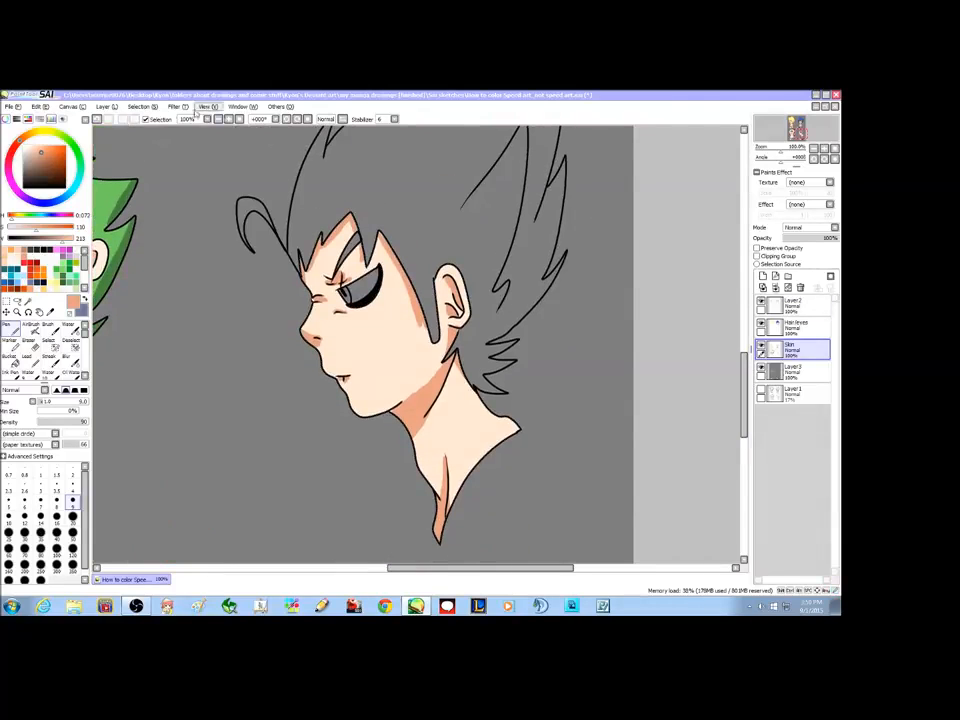
pyautogui.click(792, 305)
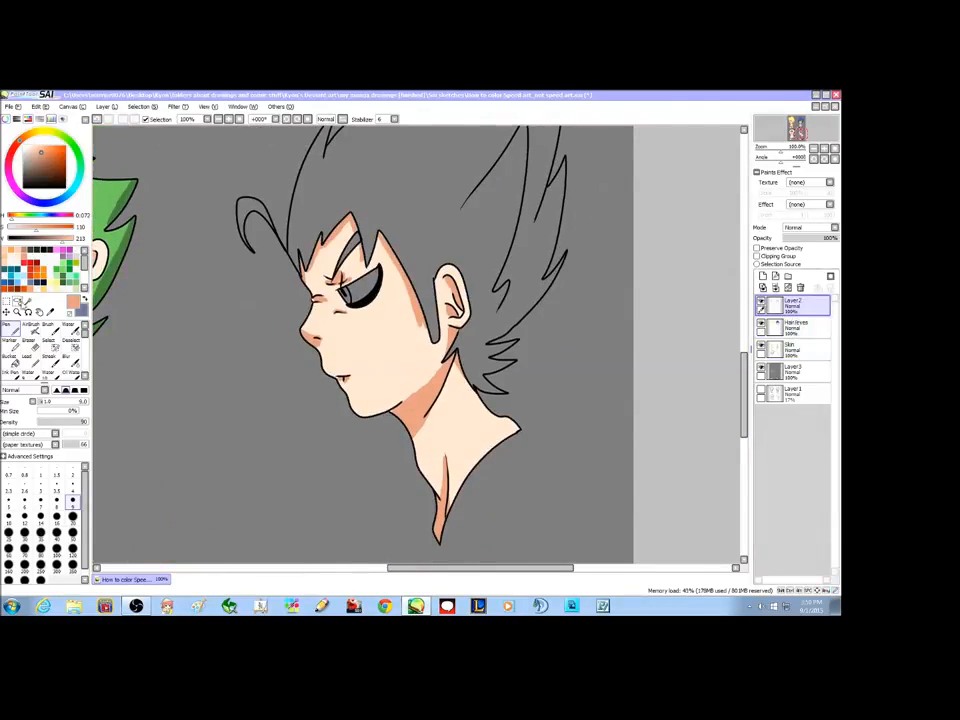
pyautogui.click(10, 336)
pyautogui.click(341, 202)
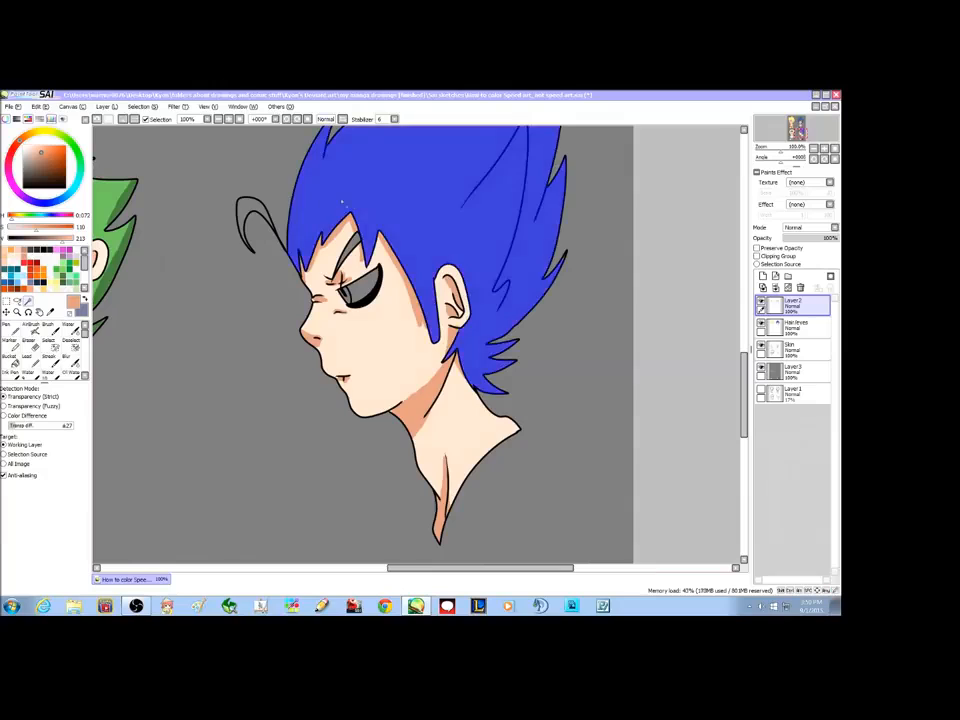
# Step: Paint the selected hair with the head's bright red swatch colour on the Hair/eyes layer, using the Pen at size 50
pyautogui.click(792, 326)
pyautogui.moveTo(743, 374); pyautogui.dragTo(743, 406)
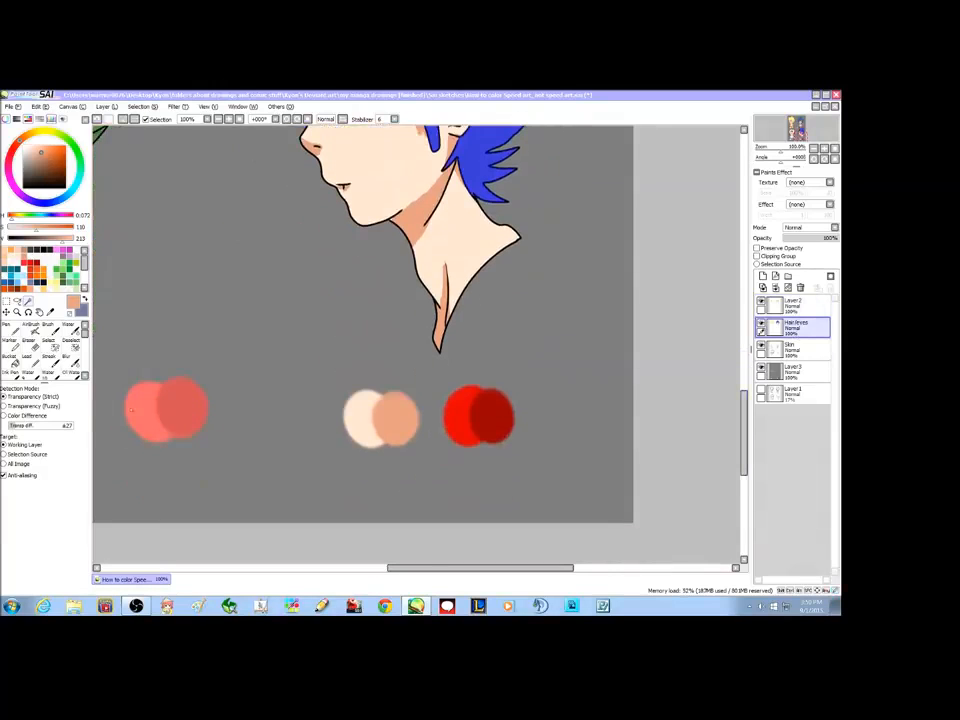
pyautogui.click(50, 312)
pyautogui.click(460, 404)
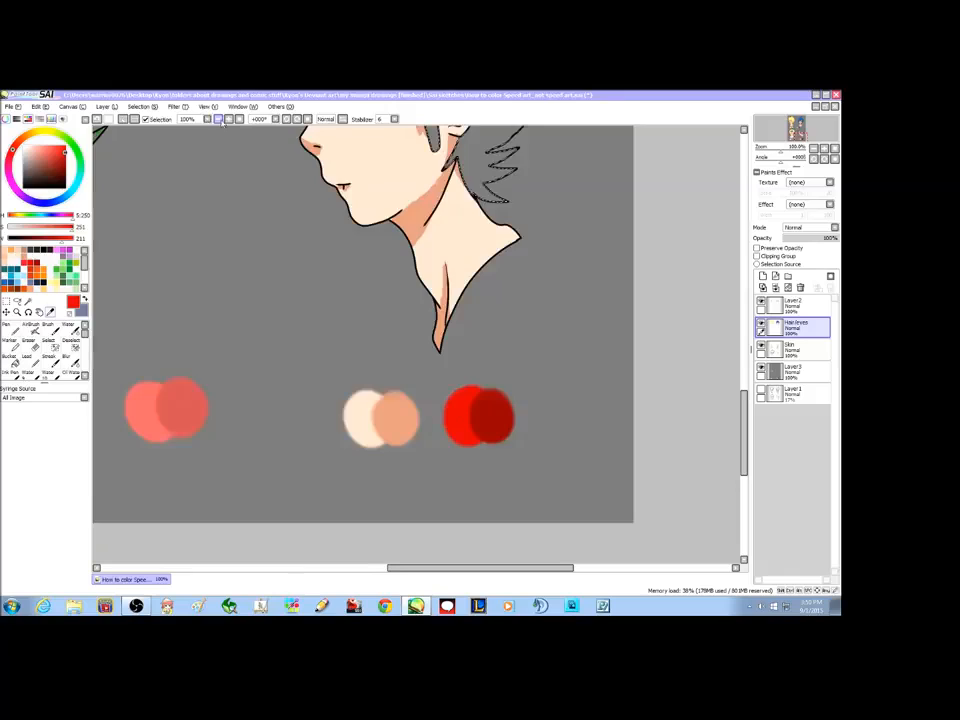
pyautogui.scroll(-2, 453, 380)
pyautogui.click(9, 326)
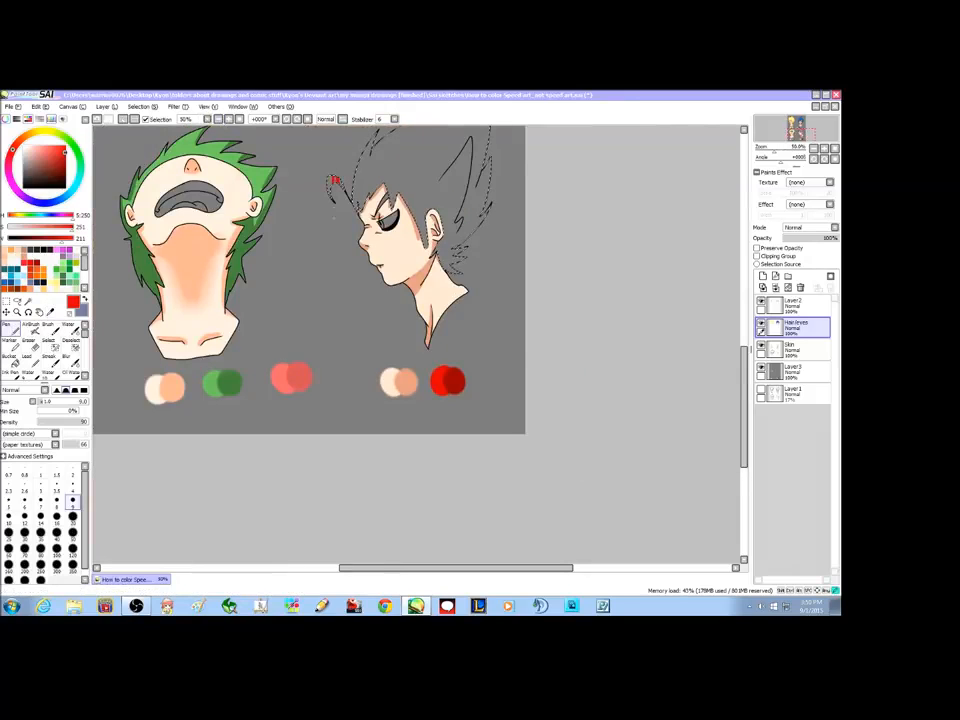
pyautogui.click(73, 534)
pyautogui.moveTo(331, 188)
pyautogui.mouseDown()
pyautogui.moveTo(330, 205)
pyautogui.moveTo(358, 198)
pyautogui.mouseUp()
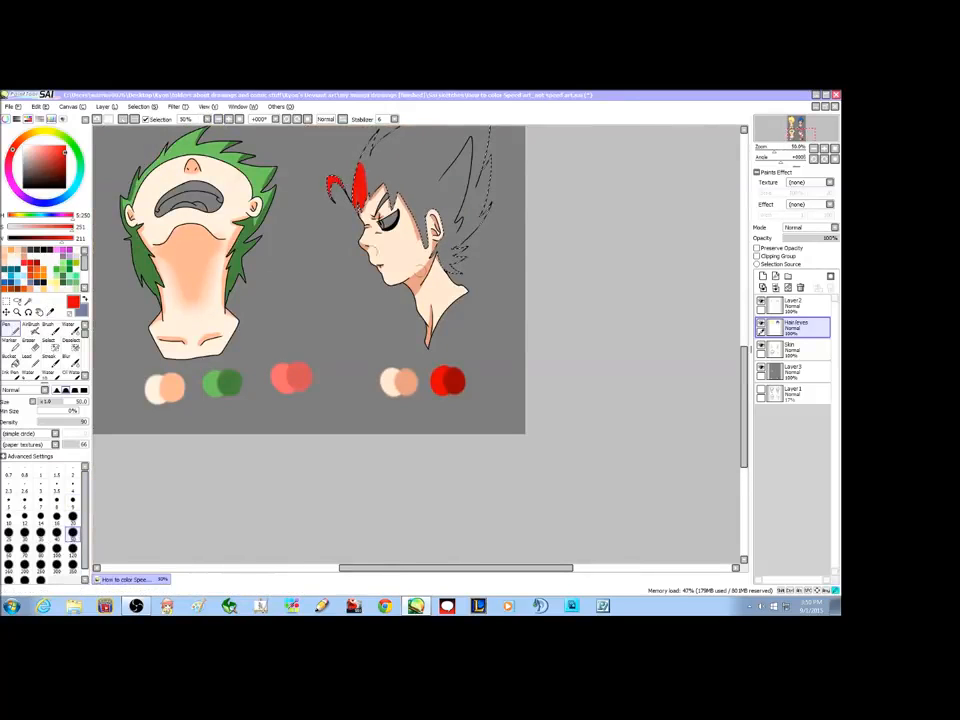
pyautogui.moveTo(744, 374); pyautogui.dragTo(744, 351)
pyautogui.moveTo(371, 276)
pyautogui.mouseDown()
pyautogui.moveTo(390, 214)
pyautogui.moveTo(374, 232)
pyautogui.moveTo(419, 180)
pyautogui.moveTo(438, 198)
pyautogui.moveTo(428, 292)
pyautogui.moveTo(452, 204)
pyautogui.moveTo(484, 183)
pyautogui.moveTo(446, 335)
pyautogui.moveTo(456, 345)
pyautogui.moveTo(482, 280)
pyautogui.moveTo(495, 167)
pyautogui.moveTo(484, 190)
pyautogui.mouseUp()
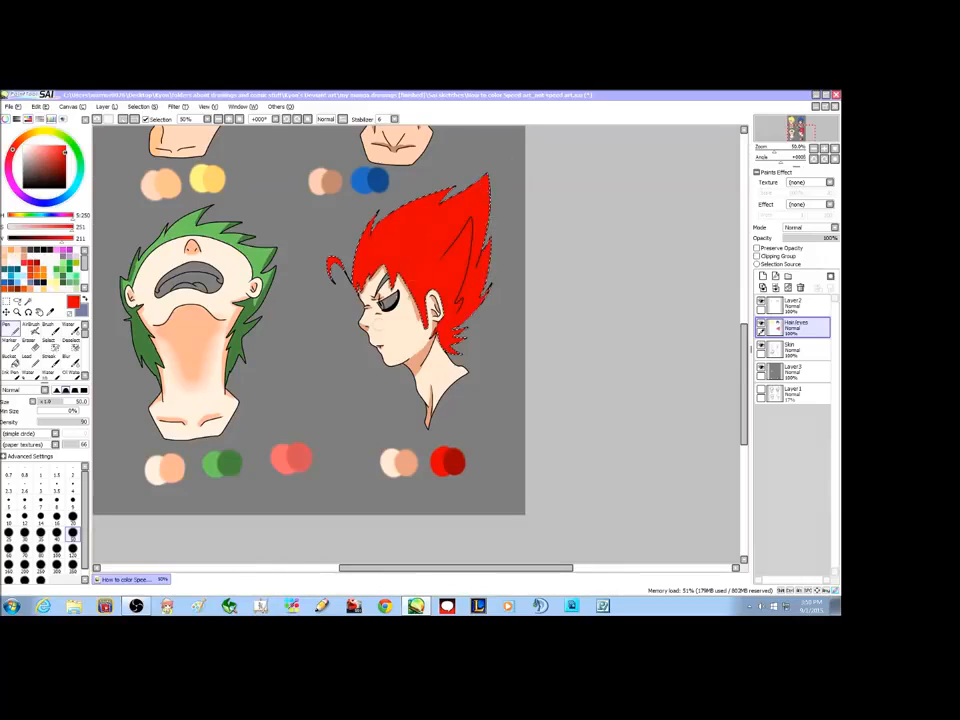
# Step: Shade the curled strand in front of the forehead with the dark red swatch colour, using the Pen at size 9
pyautogui.click(50, 312)
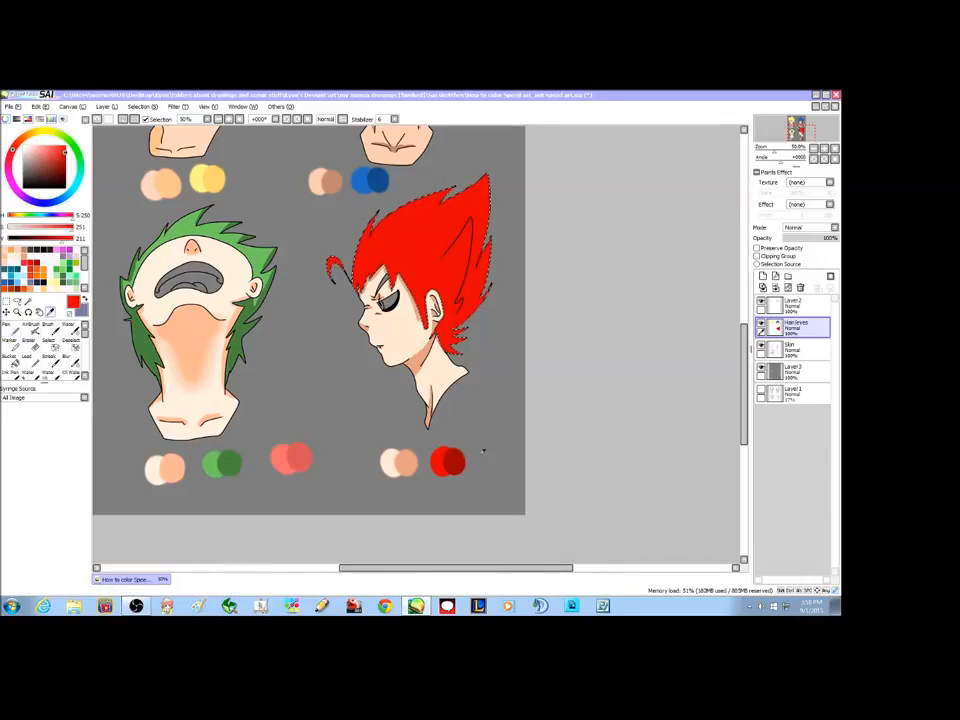
pyautogui.click(455, 461)
pyautogui.press('n')
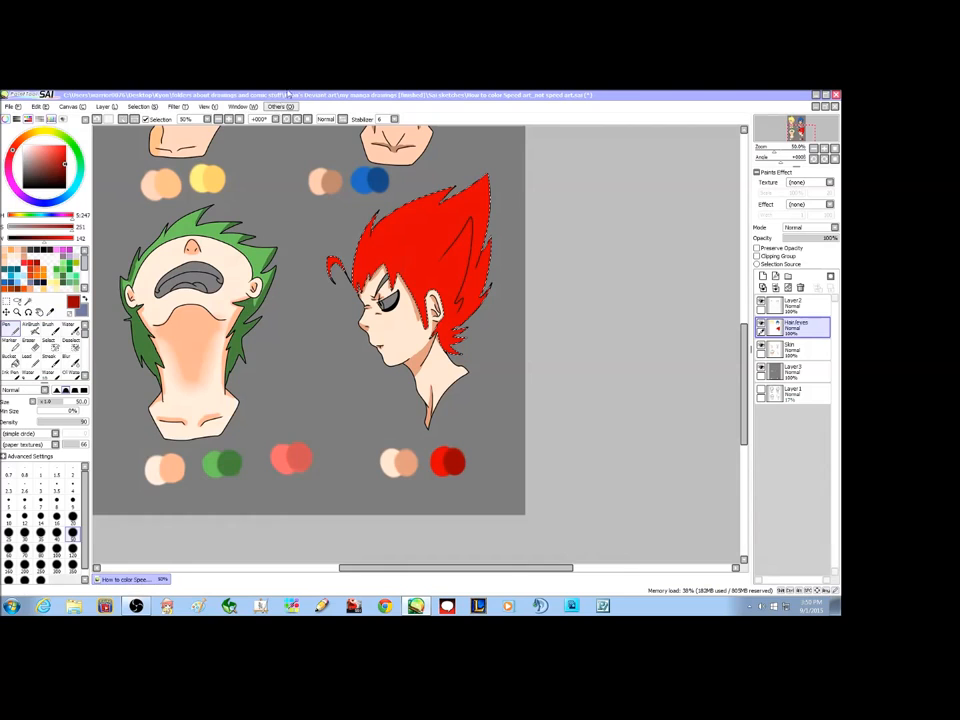
pyautogui.click(232, 118)
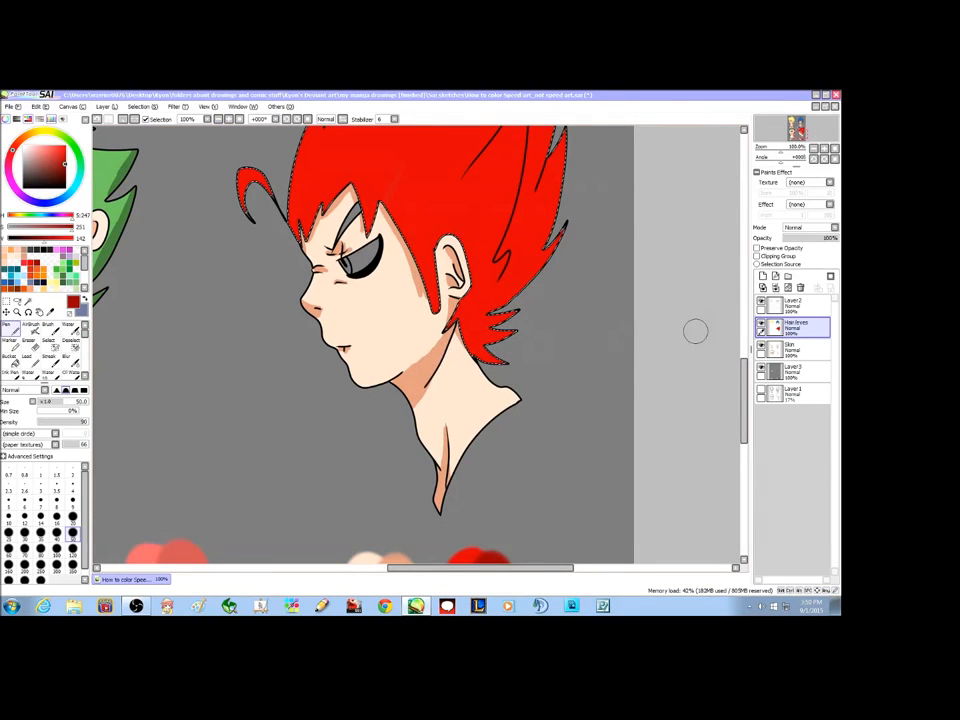
pyautogui.moveTo(743, 381); pyautogui.dragTo(743, 362)
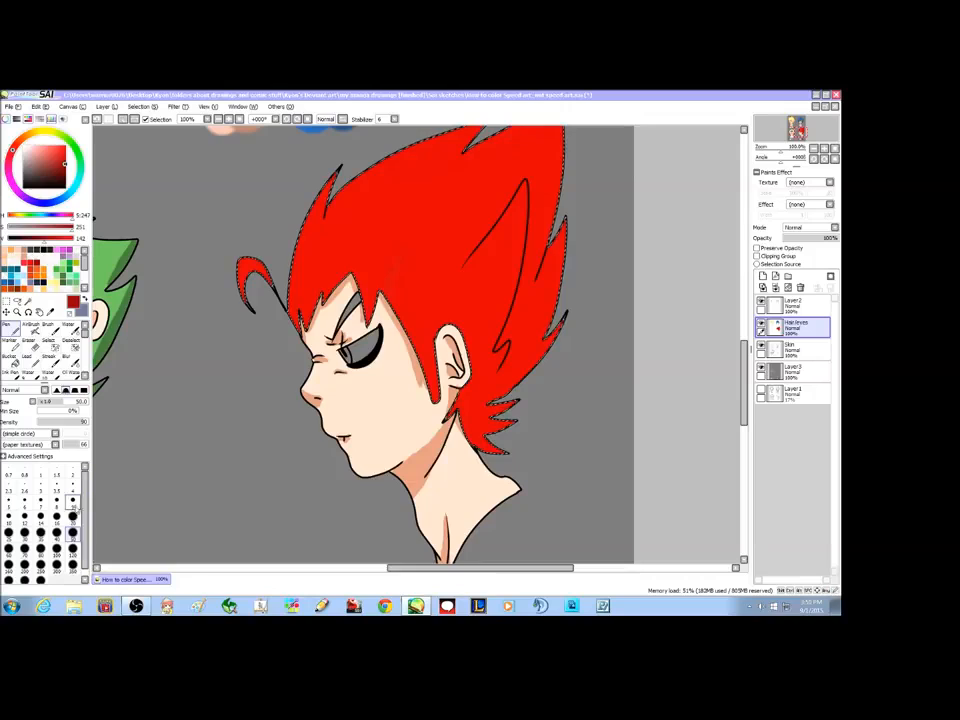
pyautogui.click(72, 500)
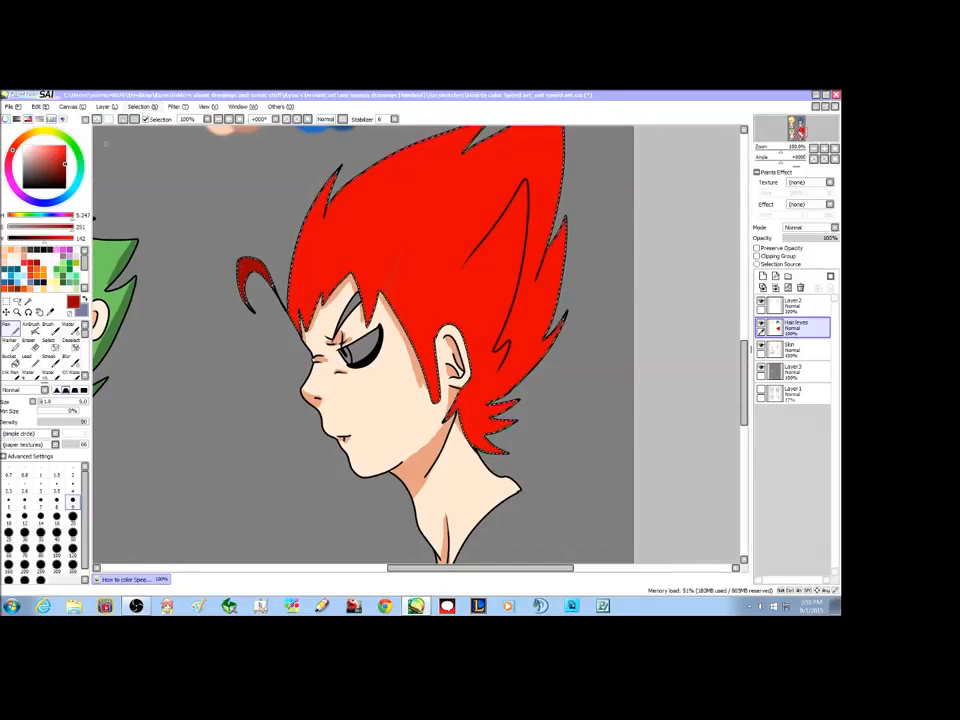
pyautogui.click(172, 107)
pyautogui.moveTo(250, 108)
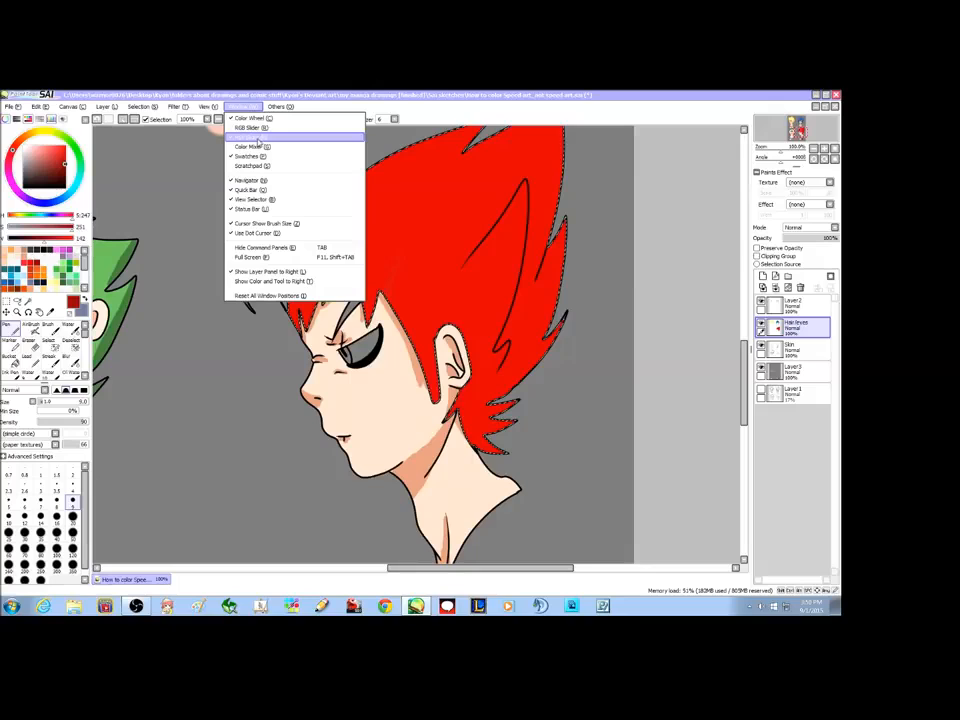
pyautogui.click(259, 137)
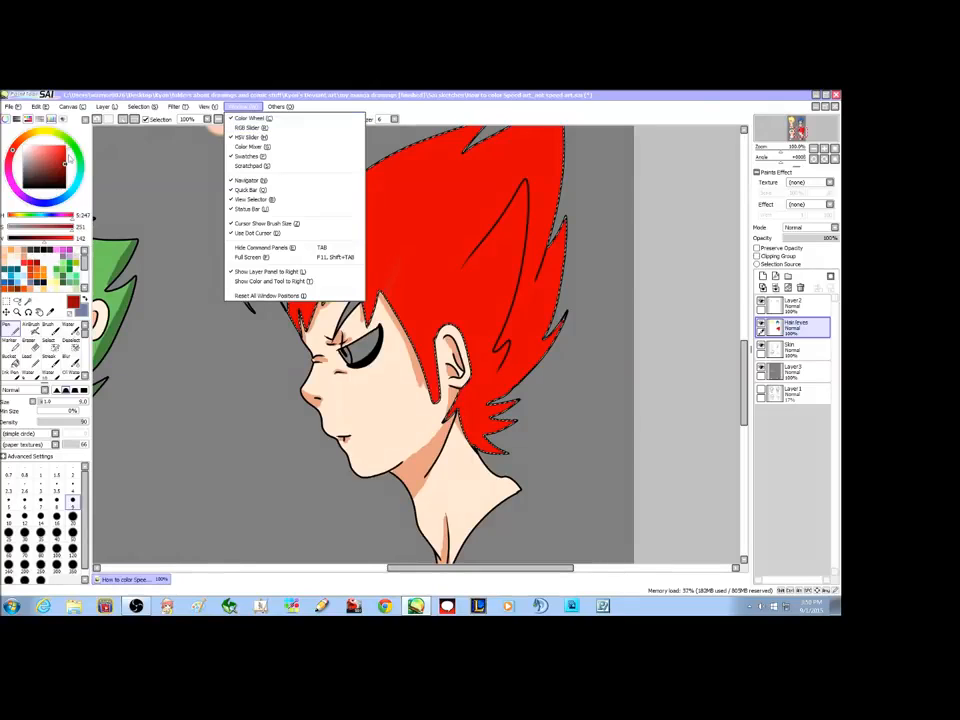
pyautogui.click(63, 156)
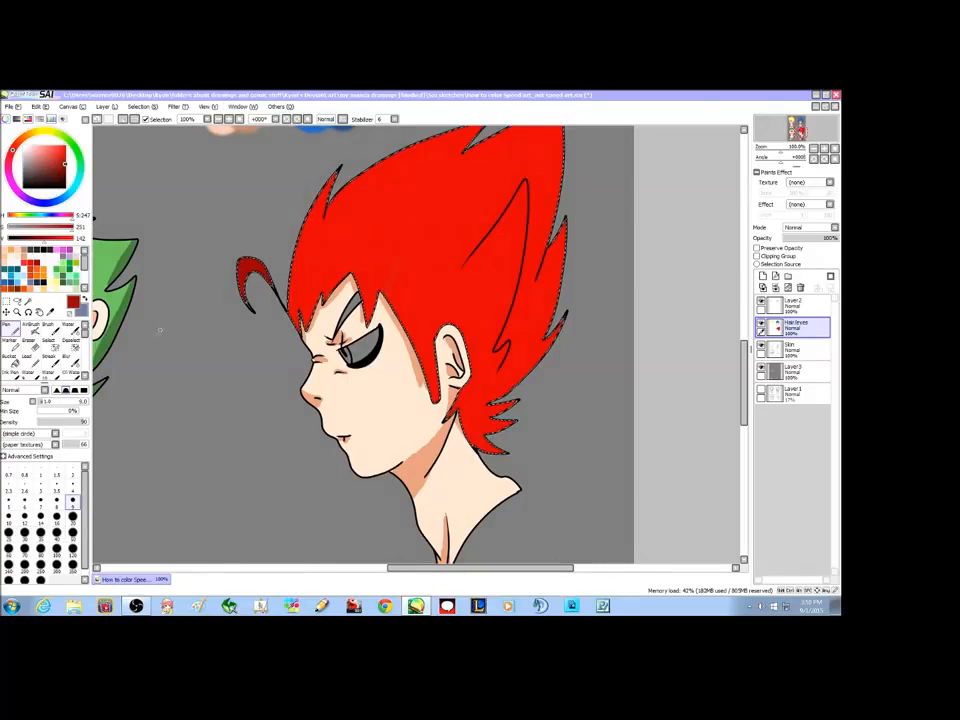
# Step: Shade the hair's front edge in dark red with the Pen at size 20, and the fringe and sideburn edges at size 9
pyautogui.click(72, 515)
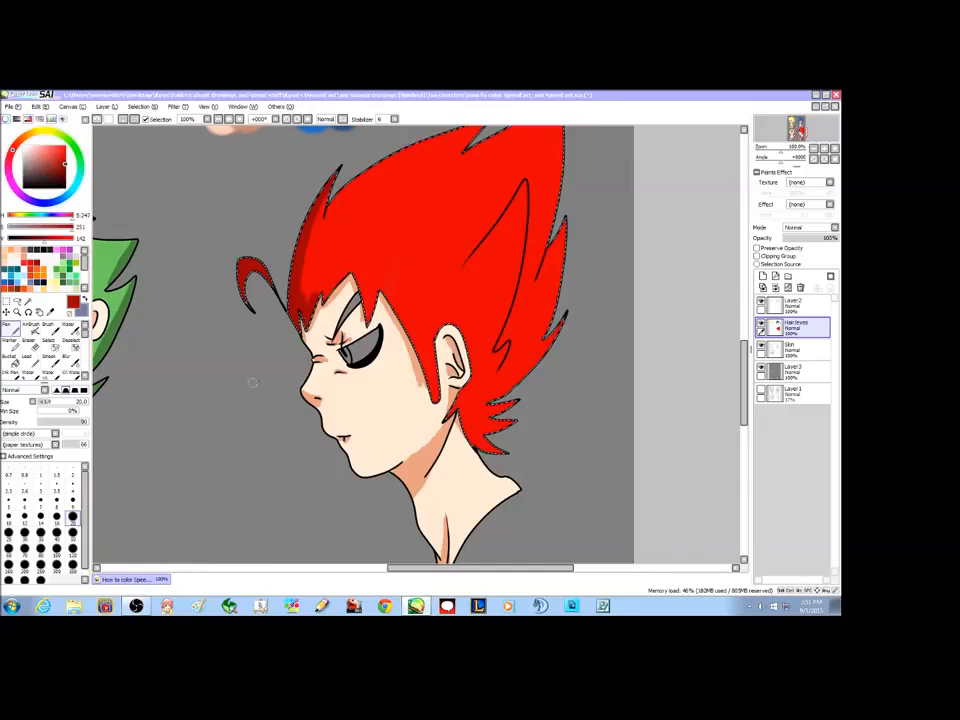
pyautogui.click(72, 501)
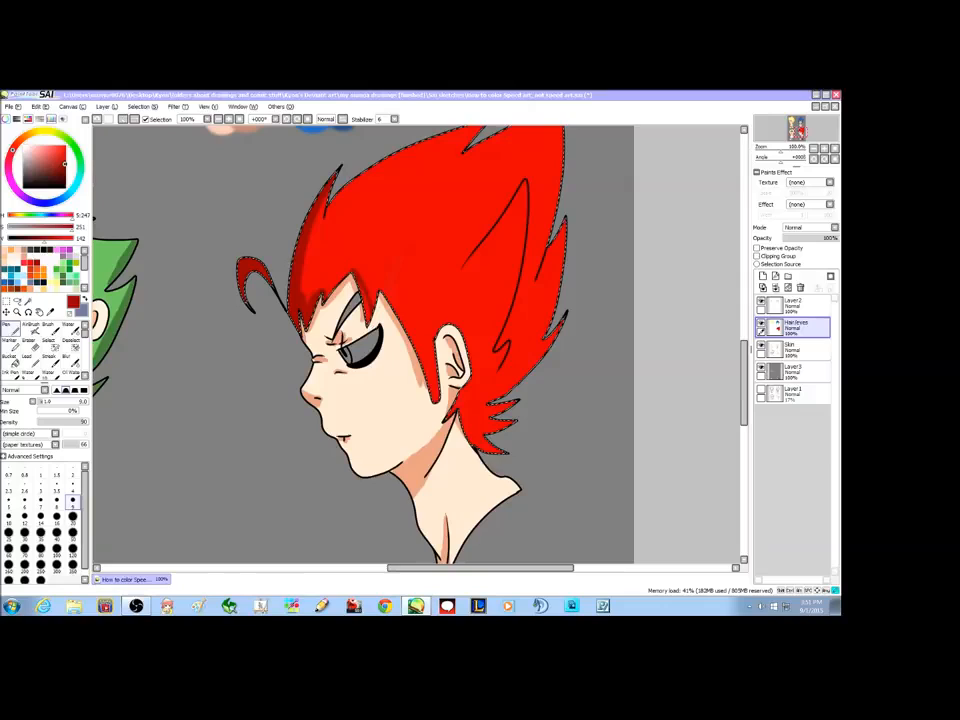
pyautogui.moveTo(379, 292); pyautogui.dragTo(436, 399)
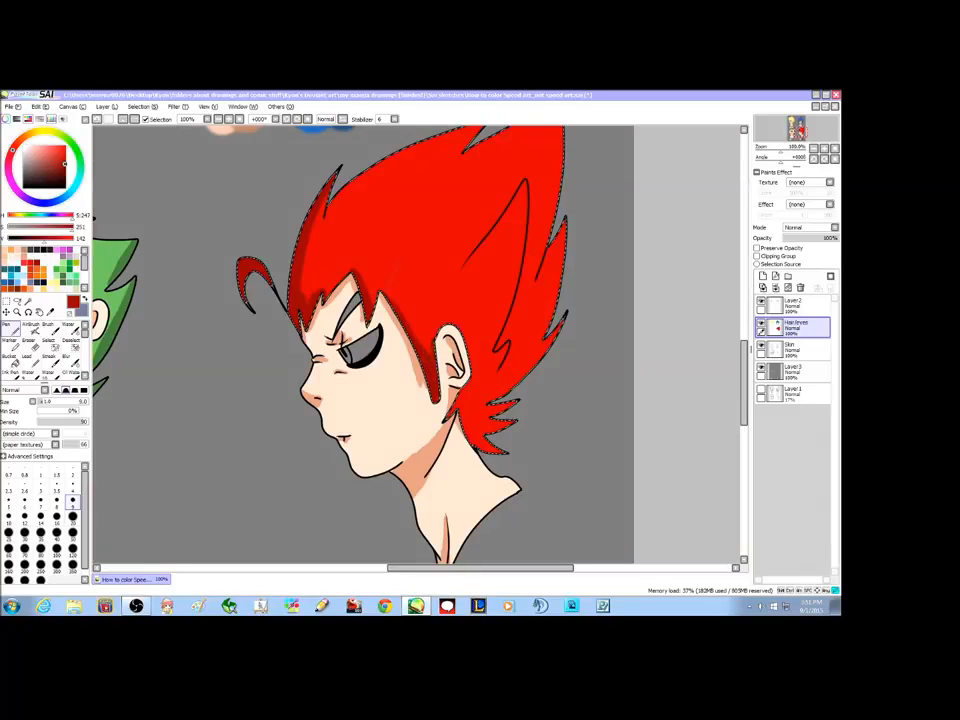
# Step: Shade the rear edge of the tall back hair spike with dark red, from its tip down to the notch below
pyautogui.scroll(2, 363, 345)
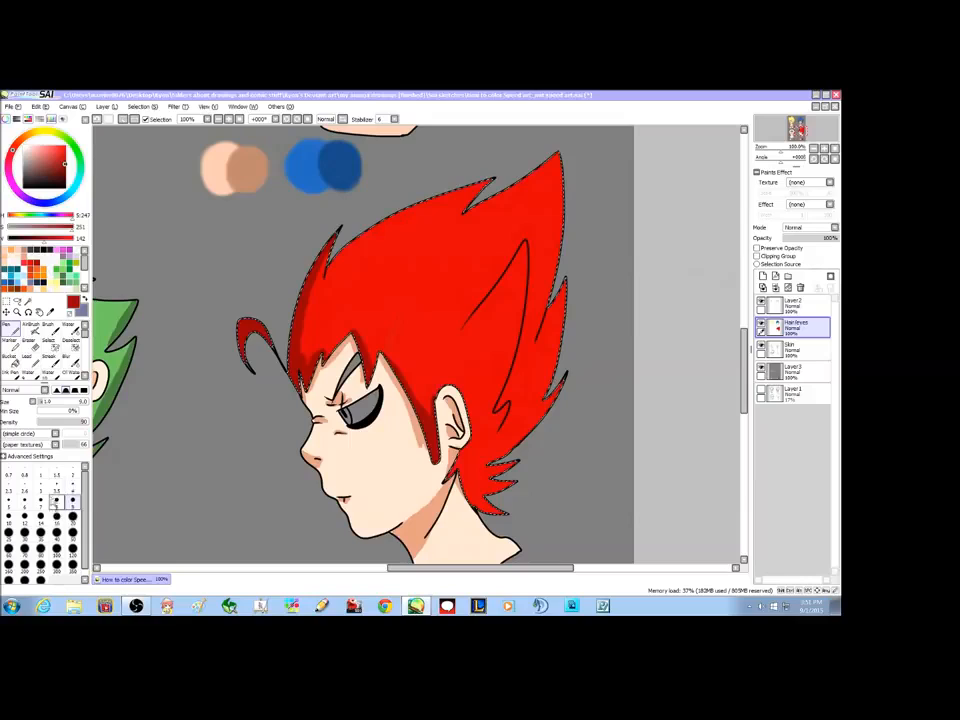
pyautogui.moveTo(557, 153); pyautogui.dragTo(549, 314)
pyautogui.moveTo(553, 161); pyautogui.dragTo(539, 340)
# Step: Shade the lower back spikes, the nape hair and the inner strand line with dark red, using the Pen at size 9
pyautogui.click(72, 502)
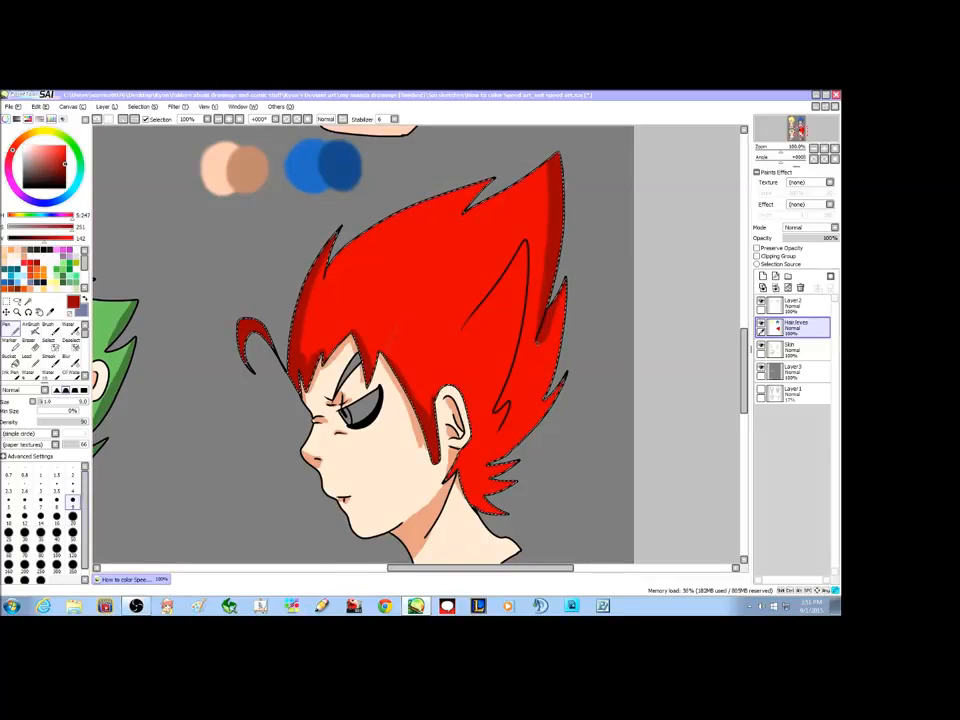
pyautogui.scroll(-2, 556, 285)
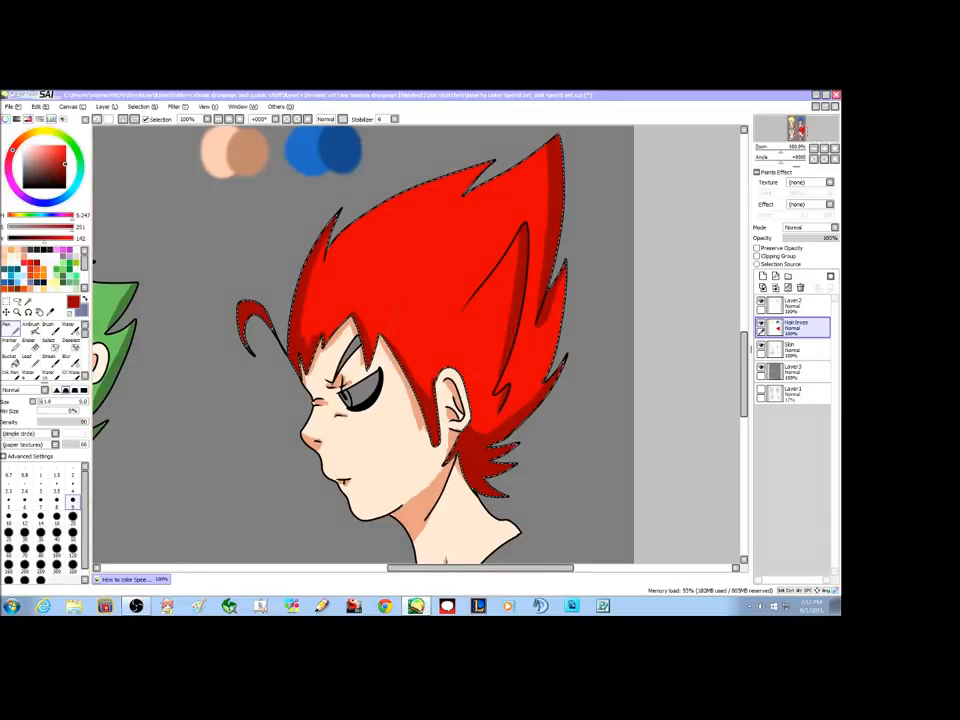
pyautogui.scroll(3, 413, 345)
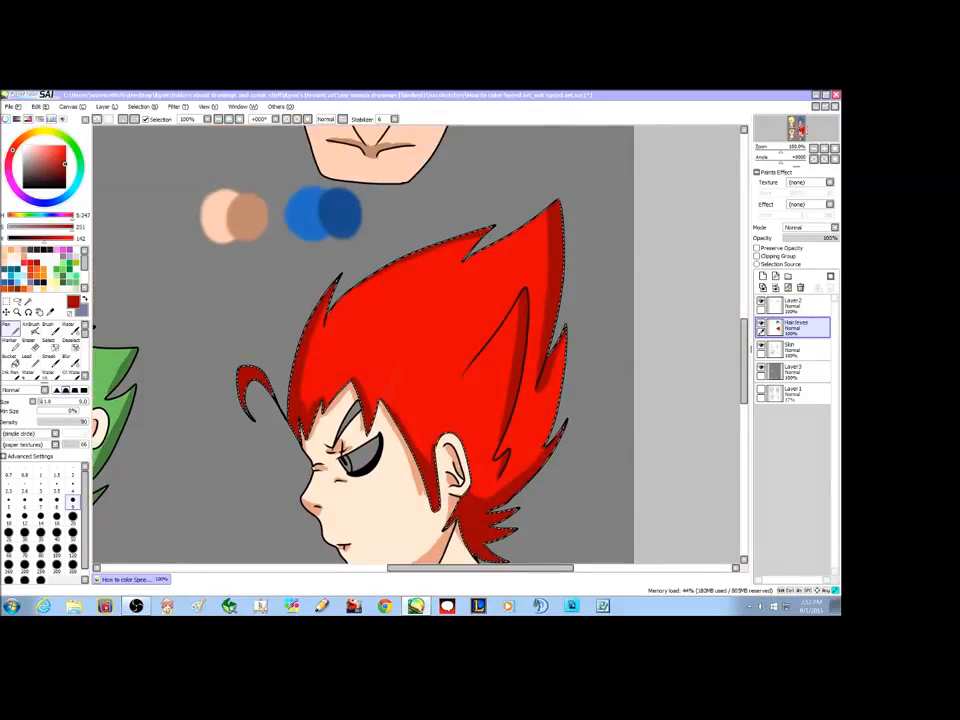
pyautogui.scroll(-5, 413, 345)
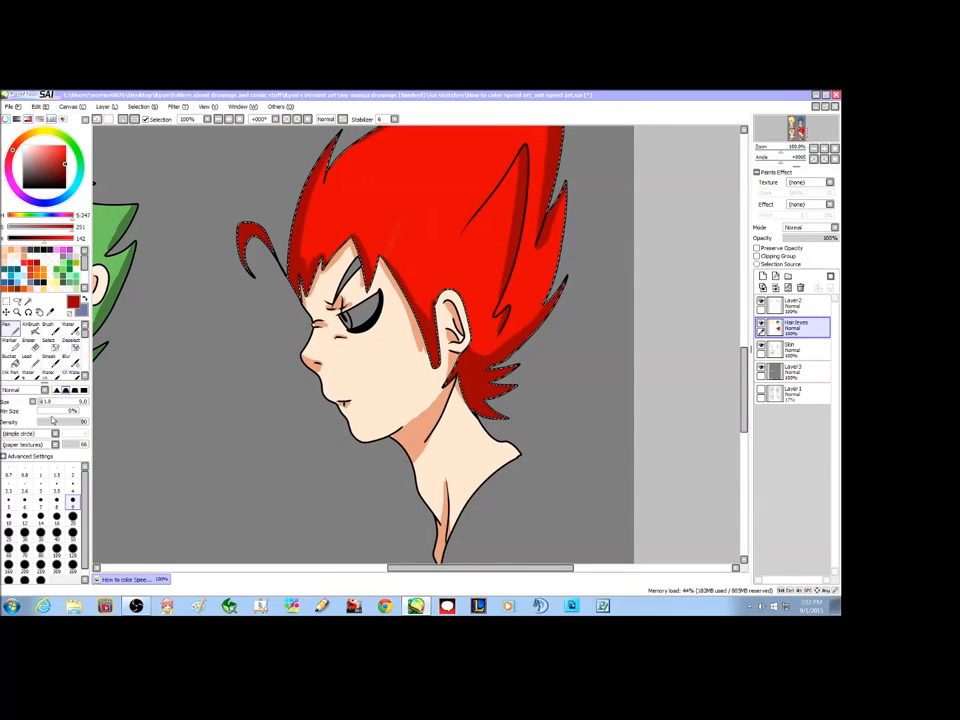
# Step: Widen the dark red shading at the front of the hair above the fringe, using the Pen at size 20
pyautogui.click(73, 518)
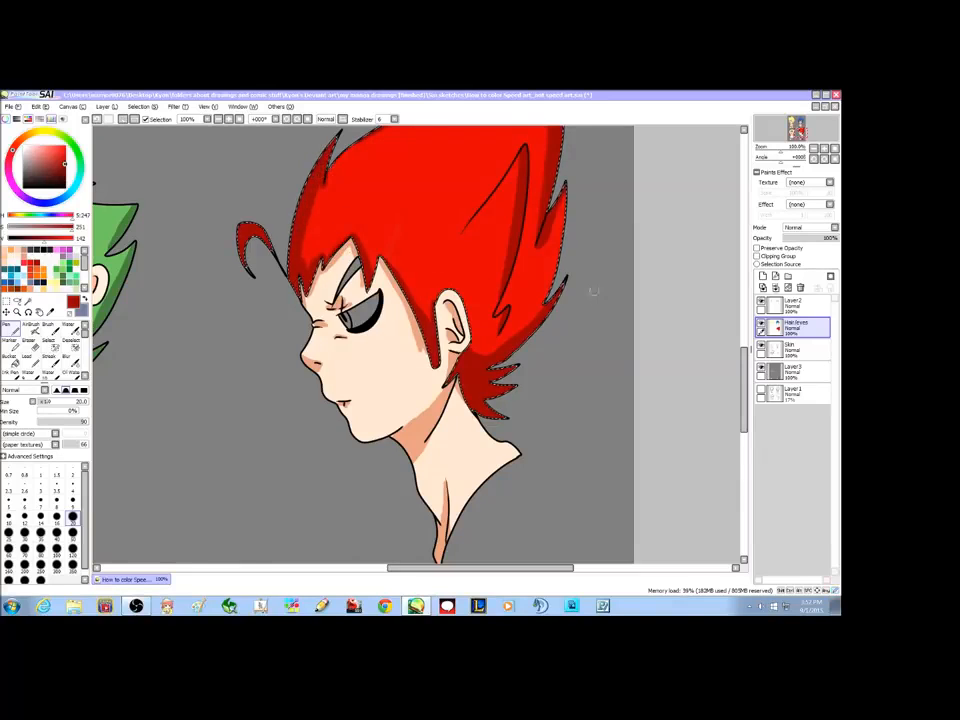
pyautogui.scroll(3, 618, 266)
pyautogui.scroll(-1, 618, 266)
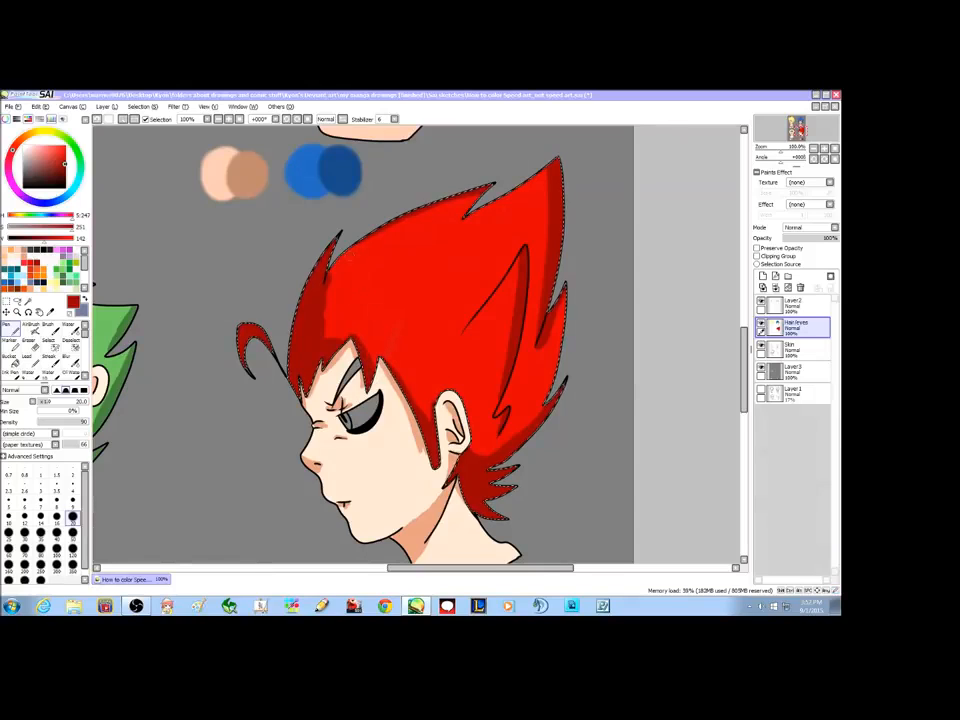
# Step: Soften the edge of the front hair shading with the Blur tool at size 50, and deselect the hair
pyautogui.click(71, 361)
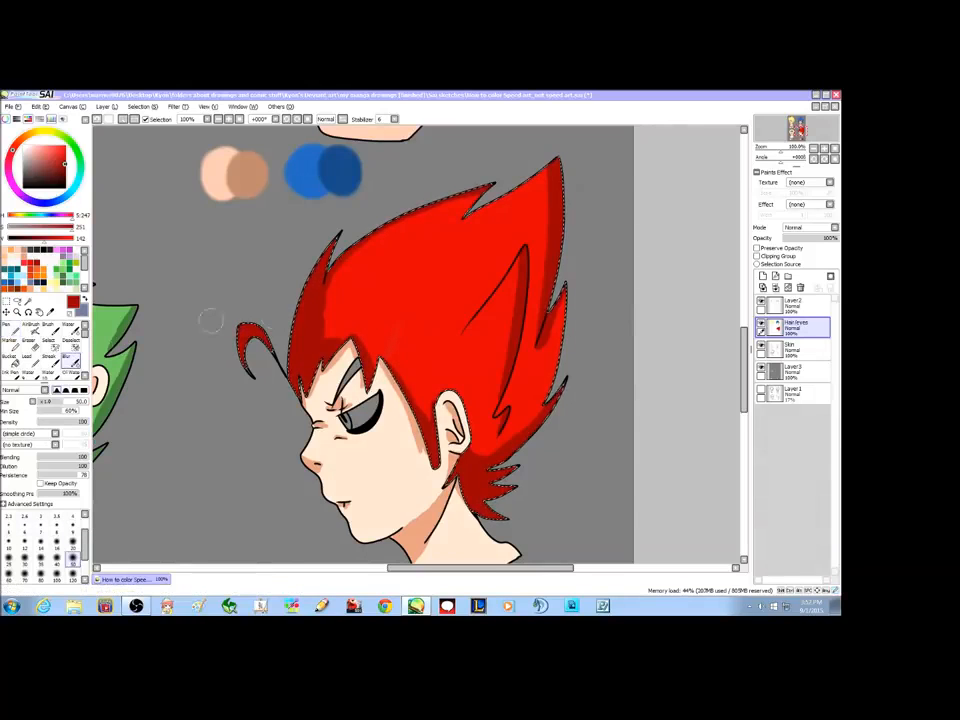
pyautogui.moveTo(328, 284); pyautogui.dragTo(325, 328)
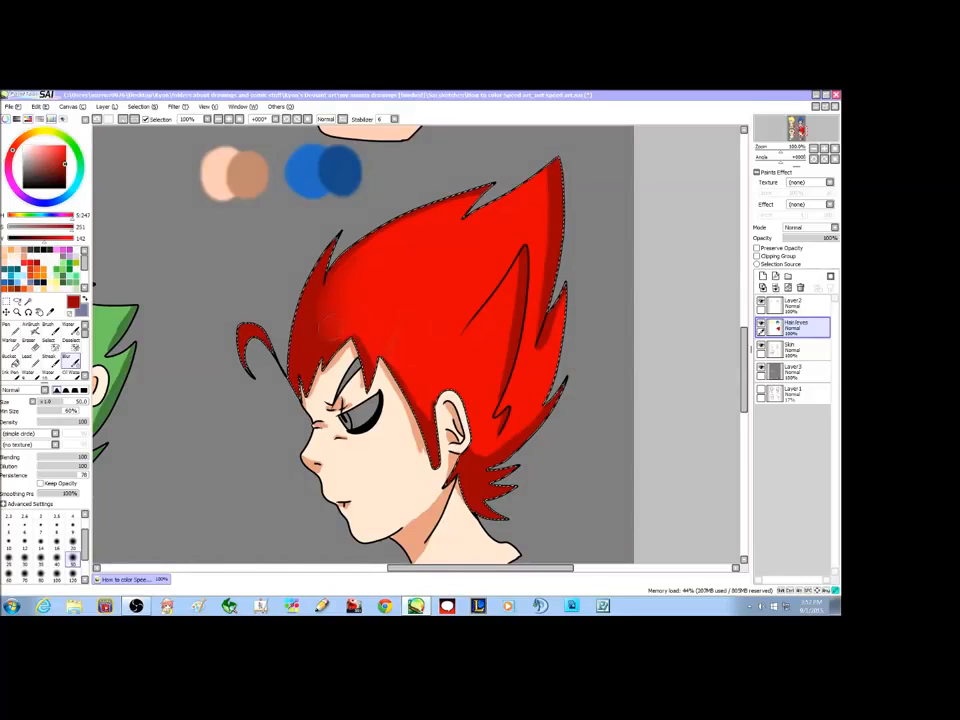
pyautogui.scroll(-3, 727, 345)
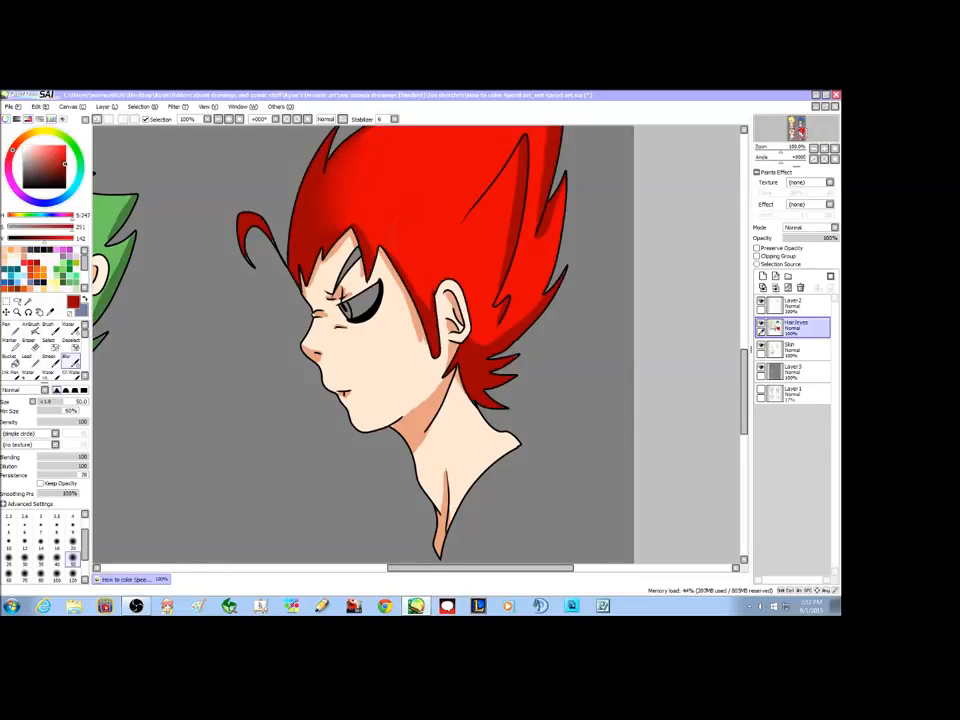
pyautogui.hotkey('ctrl', 'd')
# Step: Select the white of the profile head's eye with the Magic Wand on Layer2
pyautogui.click(792, 305)
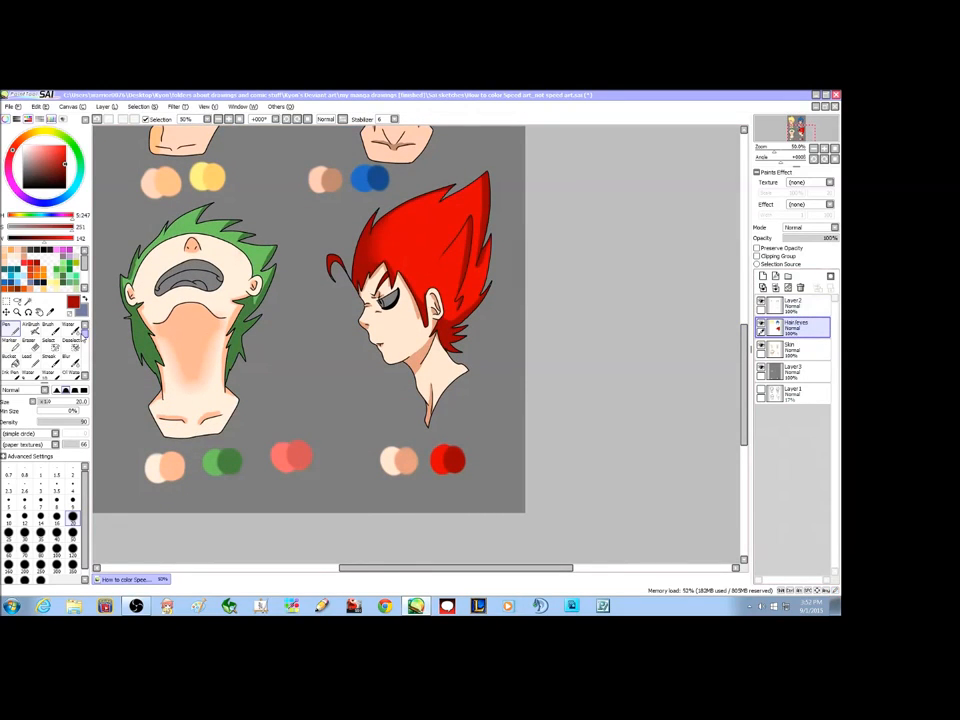
pyautogui.click(27, 300)
pyautogui.click(293, 229)
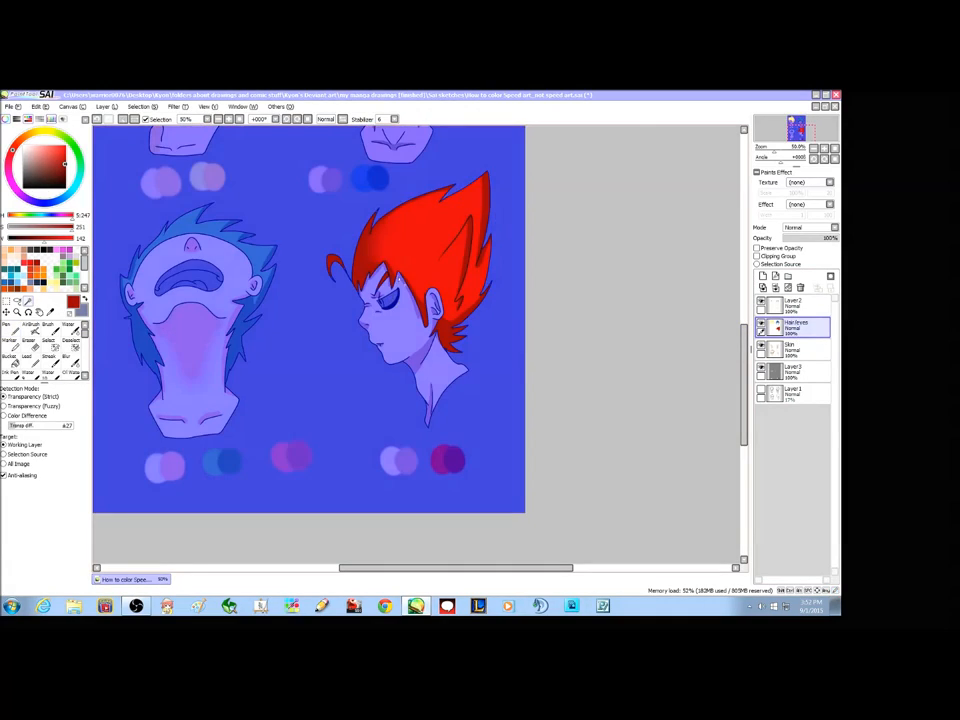
pyautogui.hotkey('ctrl', 'd')
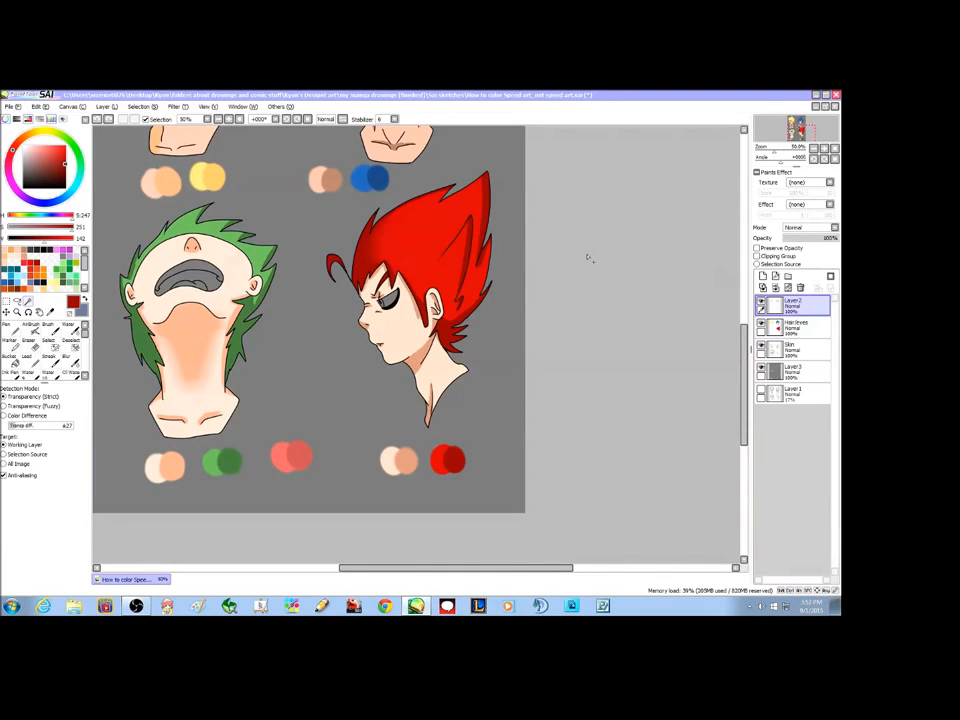
pyautogui.click(228, 121)
pyautogui.click(228, 121)
pyautogui.click(228, 121)
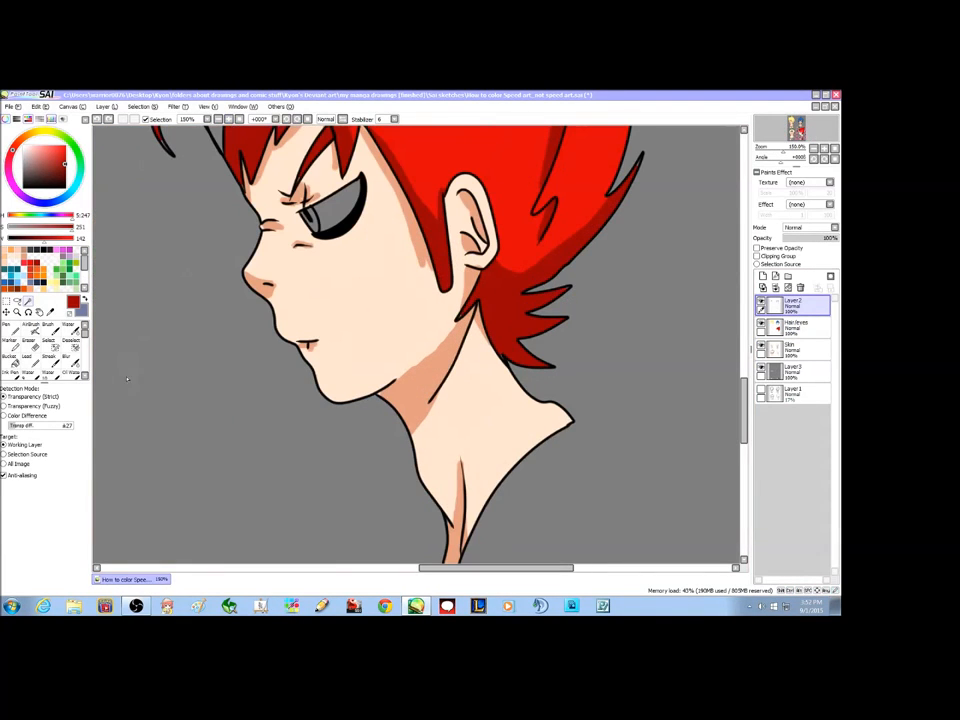
pyautogui.click(340, 211)
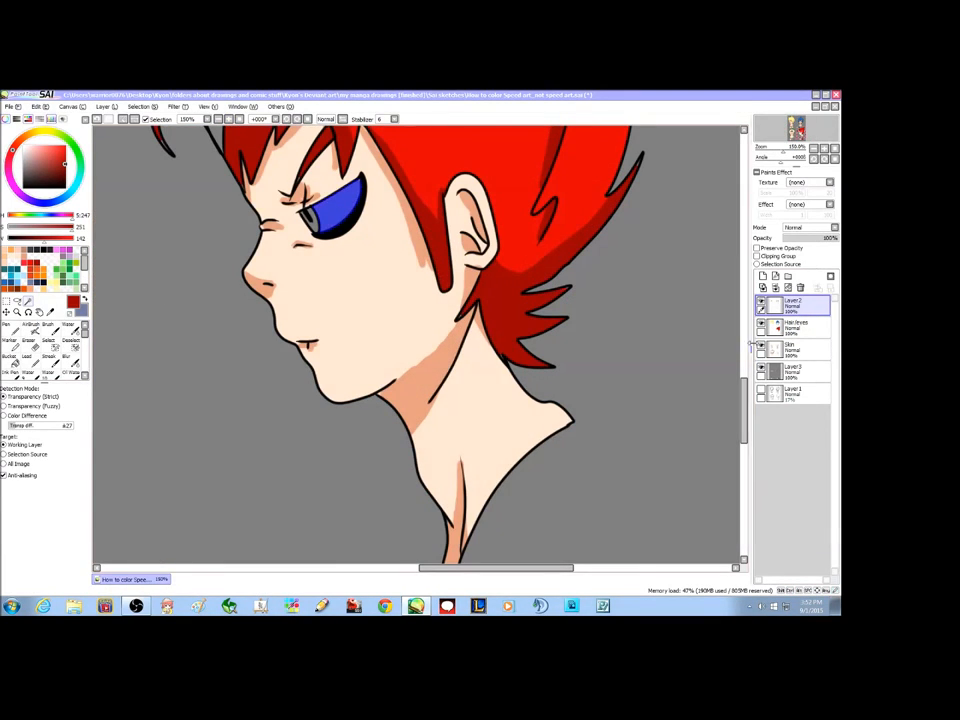
pyautogui.scroll(-5, 718, 324)
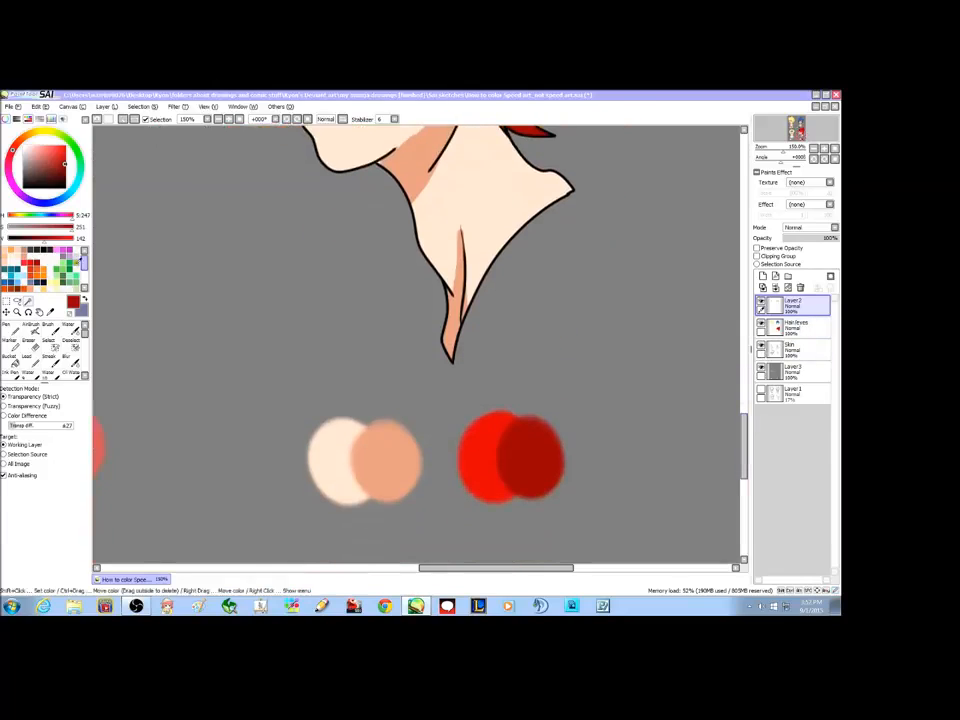
# Step: Sample the bright red from the hair swatch below the profile head
pyautogui.click(50, 312)
pyautogui.click(492, 460)
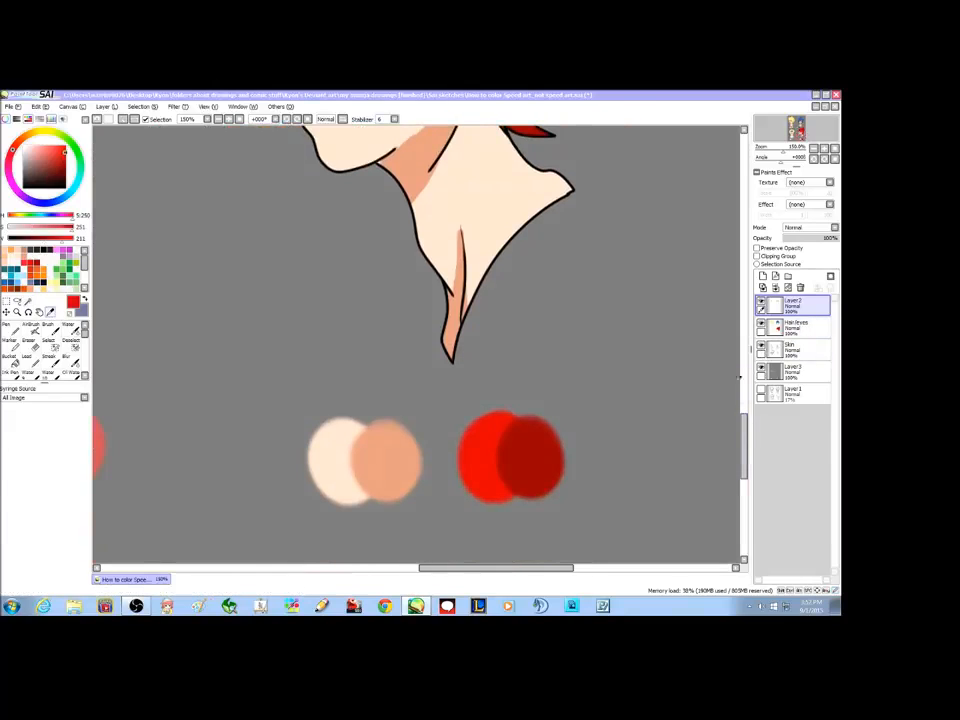
pyautogui.scroll(6, 558, 330)
pyautogui.click(10, 330)
pyautogui.moveTo(314, 242)
pyautogui.mouseDown()
pyautogui.moveTo(323, 276)
pyautogui.moveTo(351, 228)
pyautogui.moveTo(355, 242)
pyautogui.mouseUp()
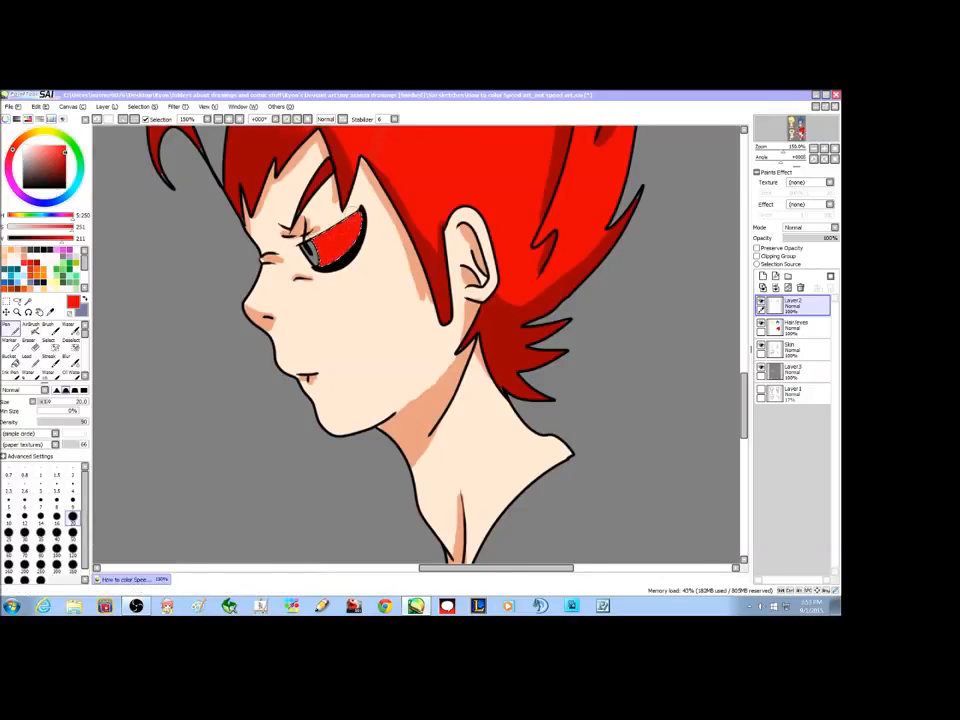
pyautogui.hotkey('ctrl', 'z')
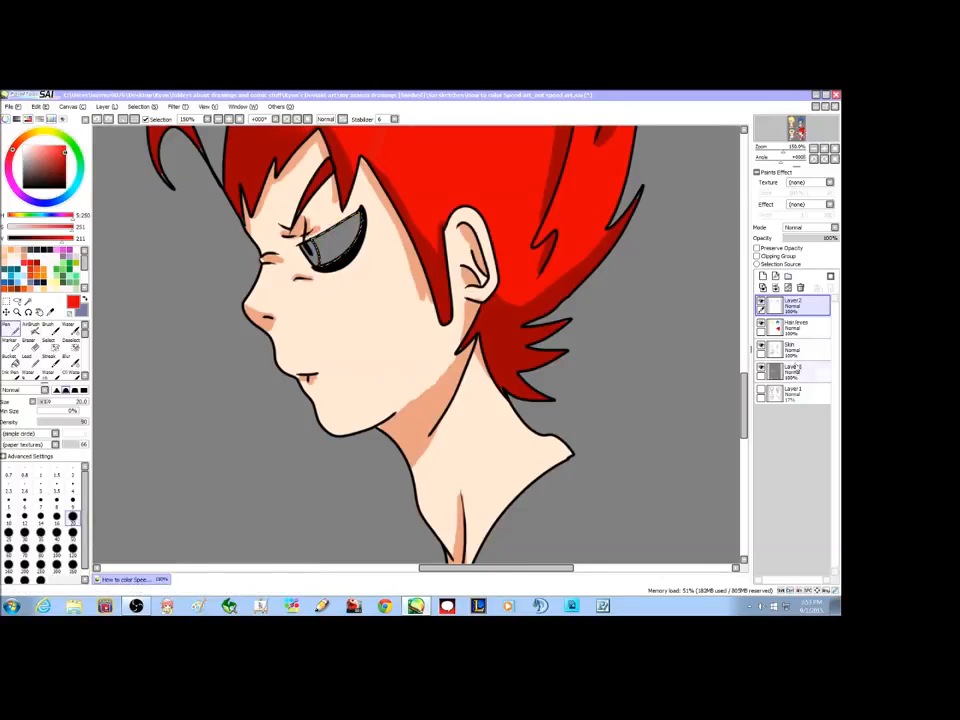
pyautogui.click(792, 352)
pyautogui.click(795, 326)
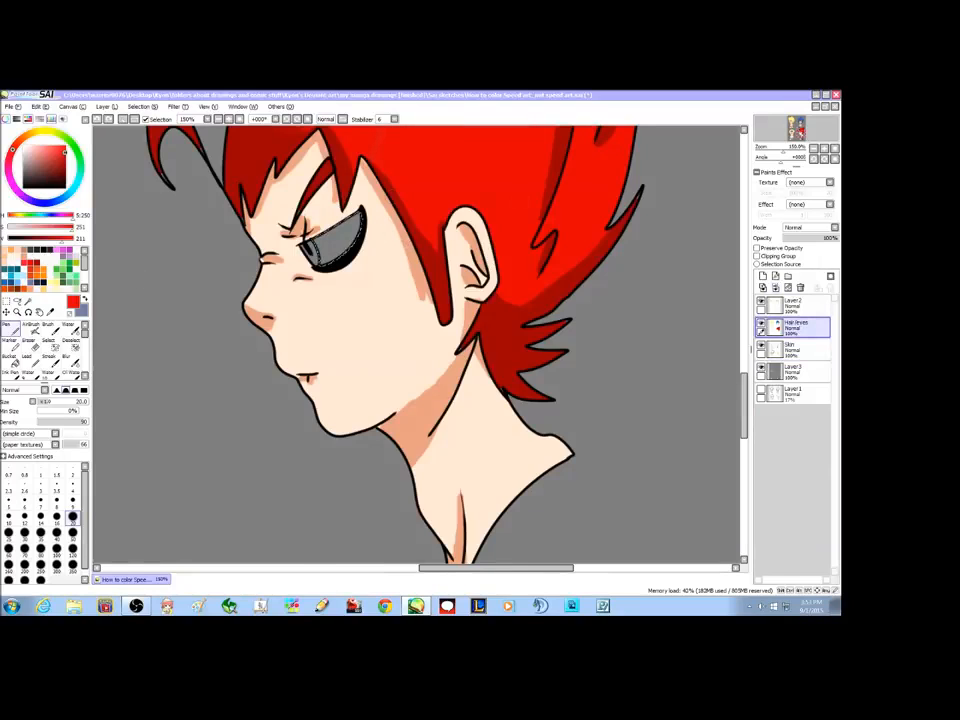
pyautogui.click(70, 313)
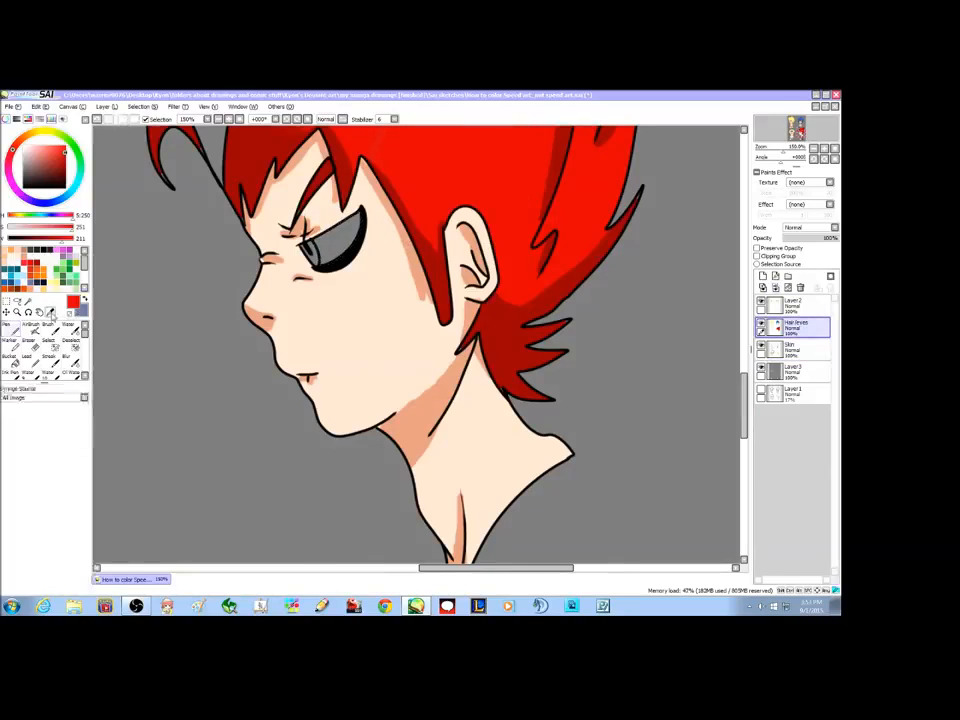
# Step: Select the profile head's iris on Layer2 with the Magic Wand and fill it with bright red on the hair and eyes layer
pyautogui.scroll(1, 745, 390)
pyautogui.click(795, 303)
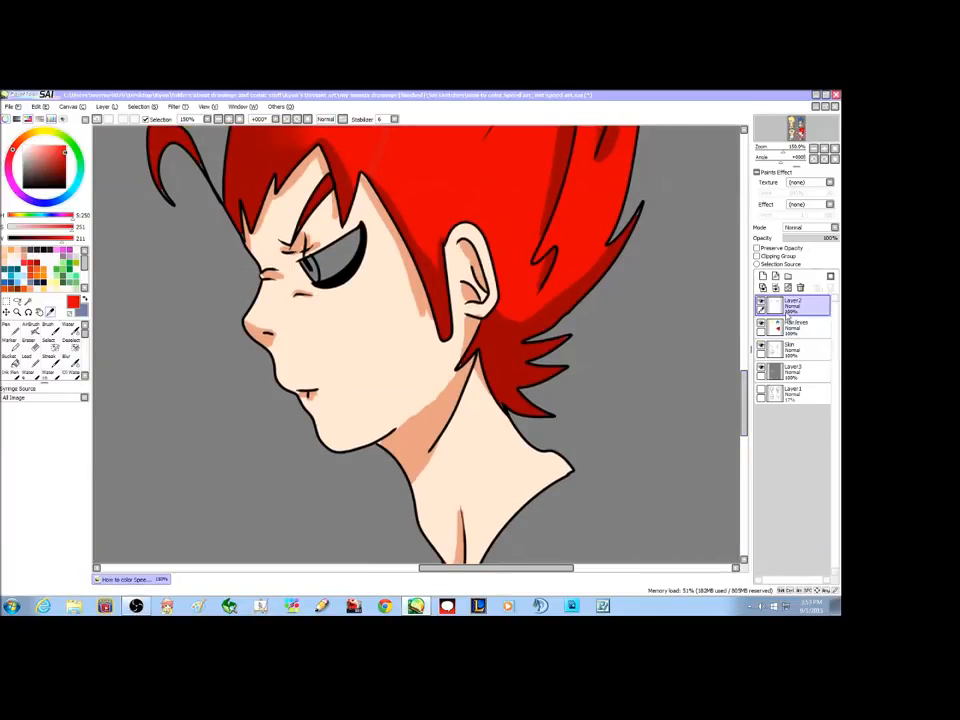
pyautogui.click(28, 301)
pyautogui.click(312, 266)
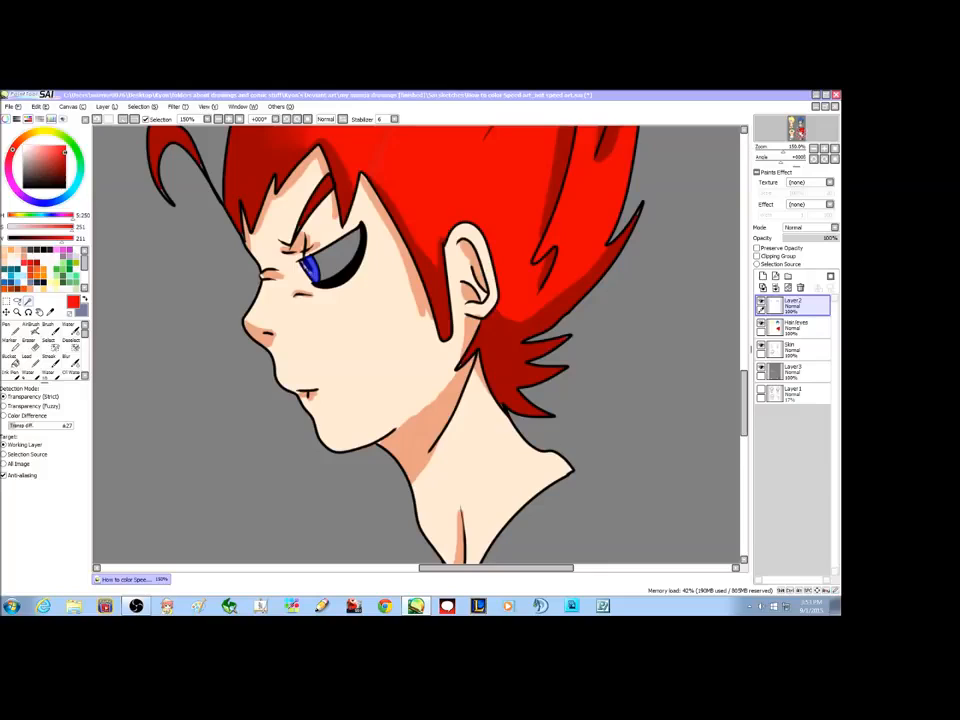
pyautogui.moveTo(741, 365)
pyautogui.mouseDown()
pyautogui.moveTo(747, 422)
pyautogui.moveTo(745, 365)
pyautogui.mouseUp()
pyautogui.click(793, 325)
pyautogui.click(56, 328)
pyautogui.moveTo(305, 314); pyautogui.dragTo(316, 326)
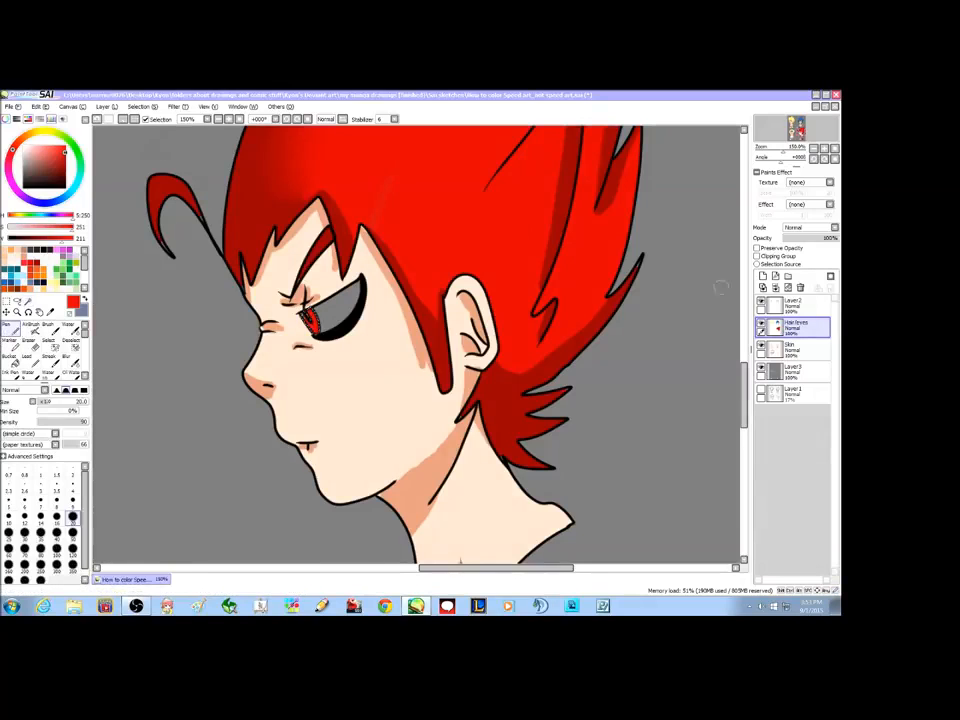
# Step: Shade the profile head's iris with the dark red swatch colour, using the Pen at size 9
pyautogui.moveTo(743, 383); pyautogui.dragTo(744, 421)
pyautogui.click(51, 313)
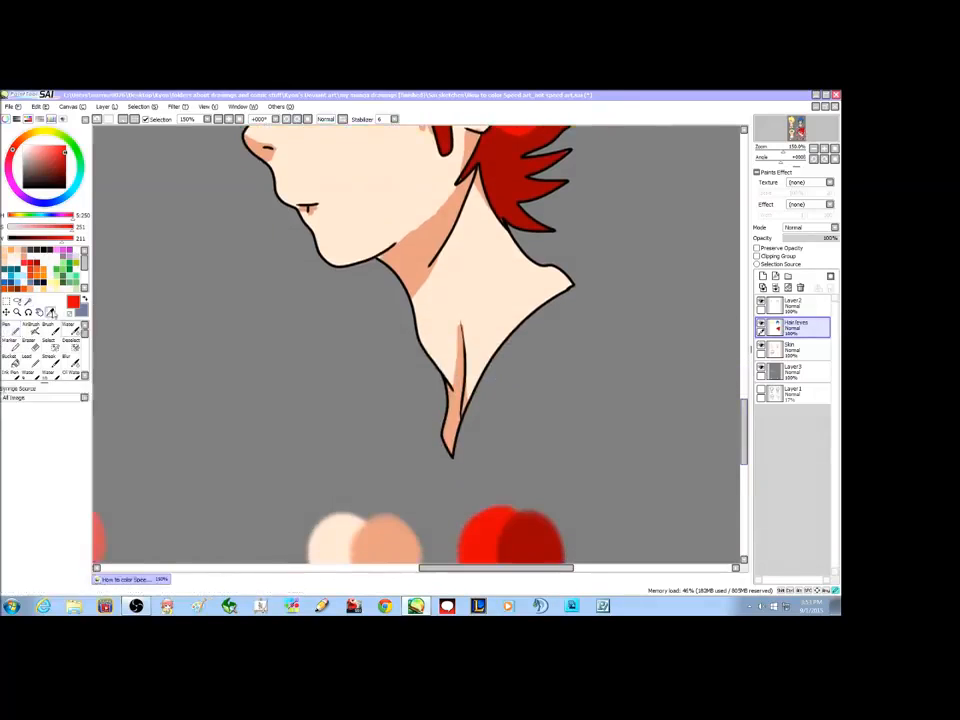
pyautogui.click(536, 525)
pyautogui.moveTo(744, 417); pyautogui.dragTo(745, 378)
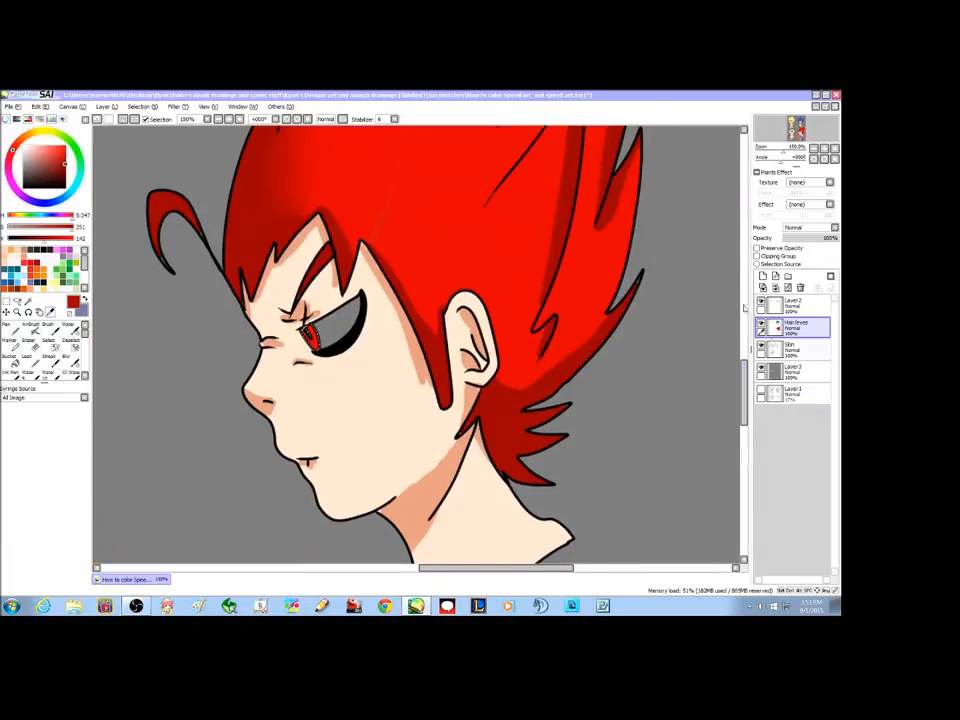
pyautogui.click(8, 325)
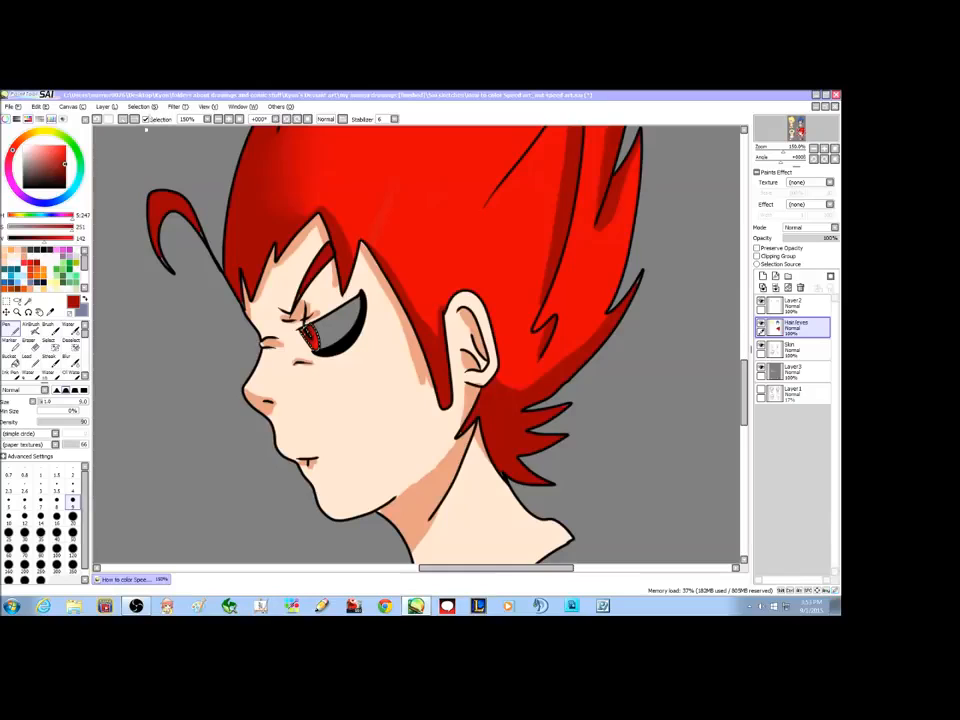
# Step: Add a white highlight to the red iris with the Pen at size 4, and deselect the iris
pyautogui.moveTo(45, 239); pyautogui.dragTo(7, 229)
pyautogui.click(71, 477)
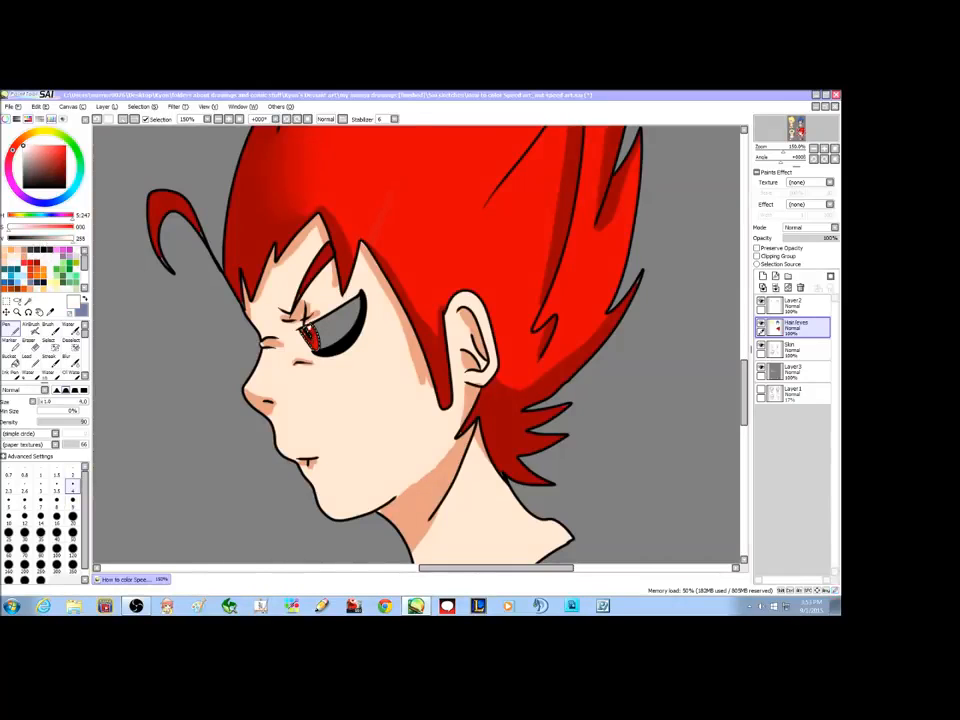
pyautogui.click(122, 119)
# Step: Select the profile eye's white on Layer2, paint it white on the Skin layer with the Pen at size 20, and deselect
pyautogui.click(793, 303)
pyautogui.click(28, 301)
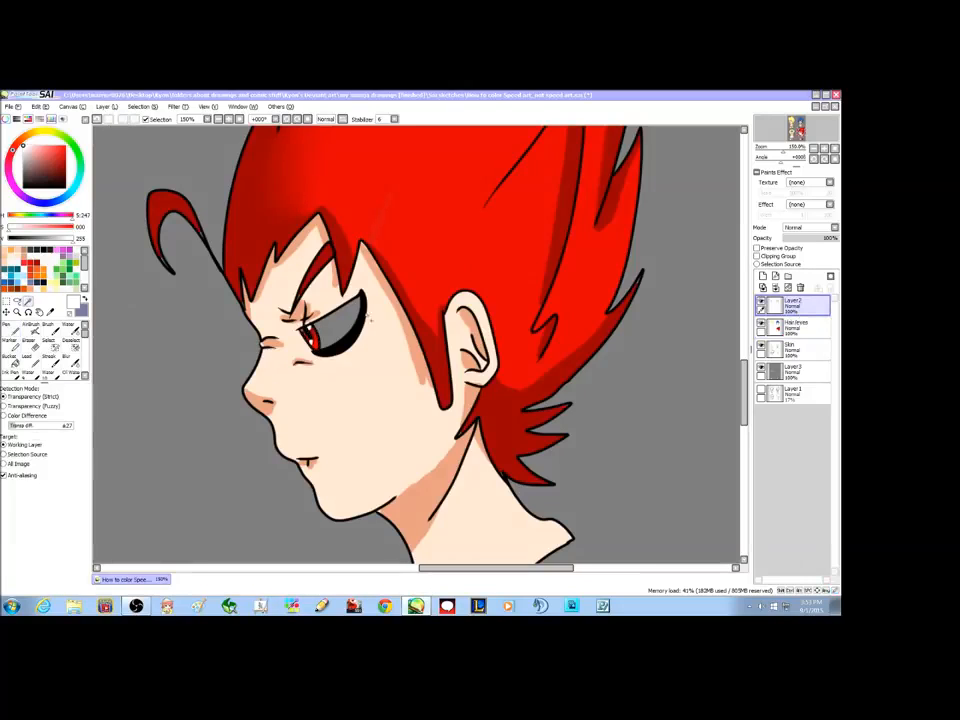
pyautogui.click(344, 322)
pyautogui.click(798, 349)
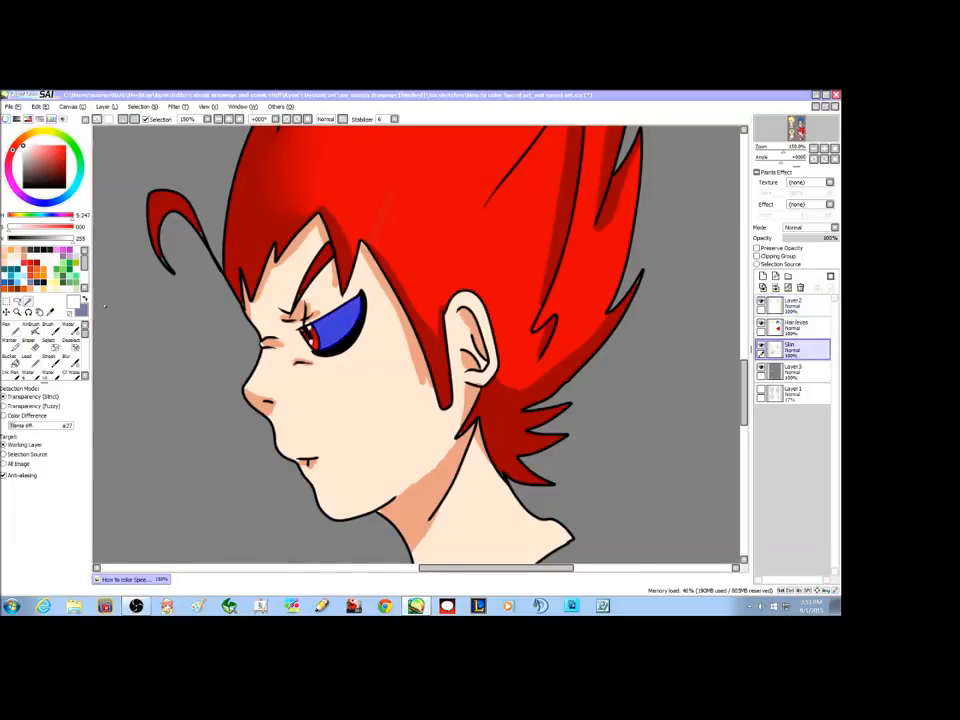
pyautogui.click(14, 333)
pyautogui.click(72, 518)
pyautogui.moveTo(357, 308); pyautogui.dragTo(305, 351)
pyautogui.click(123, 119)
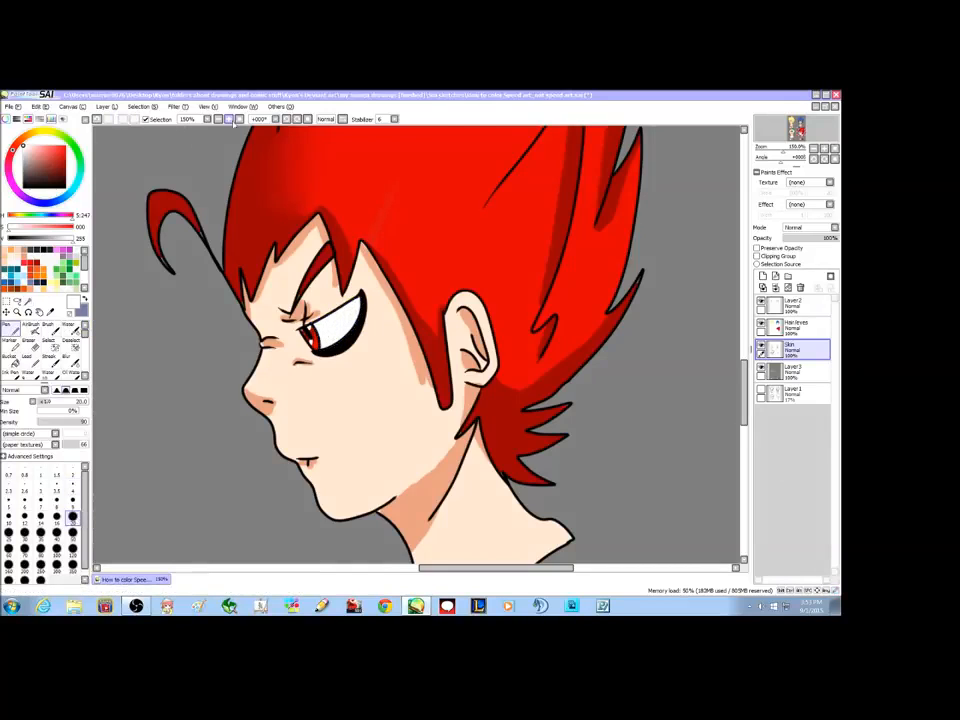
pyautogui.click(218, 119)
pyautogui.click(218, 119)
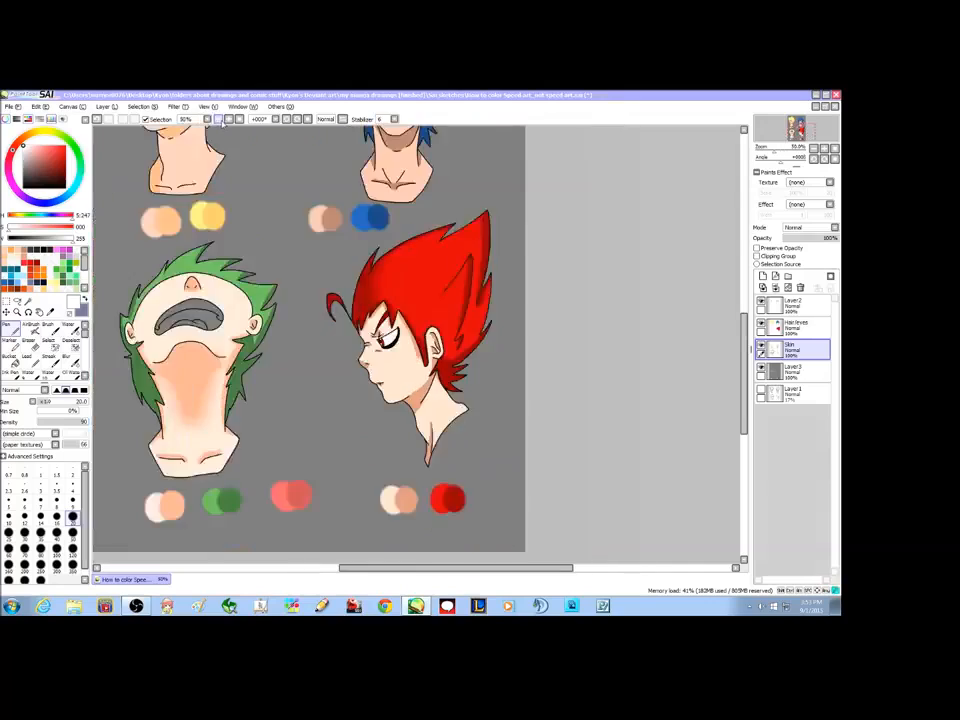
pyautogui.click(218, 119)
pyautogui.click(800, 328)
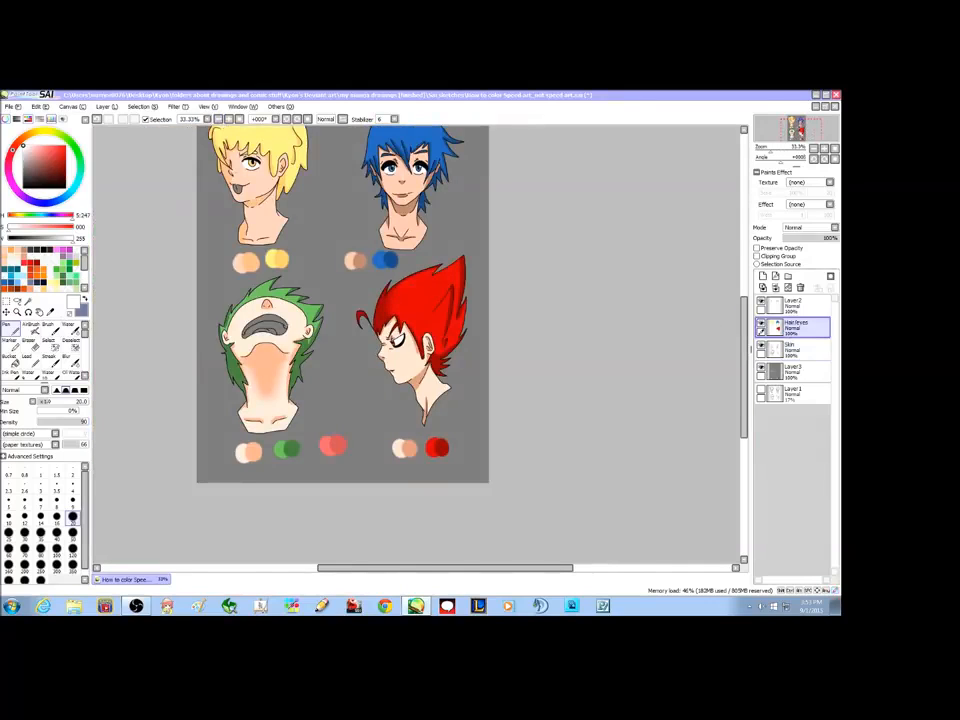
pyautogui.click(28, 301)
pyautogui.click(213, 247)
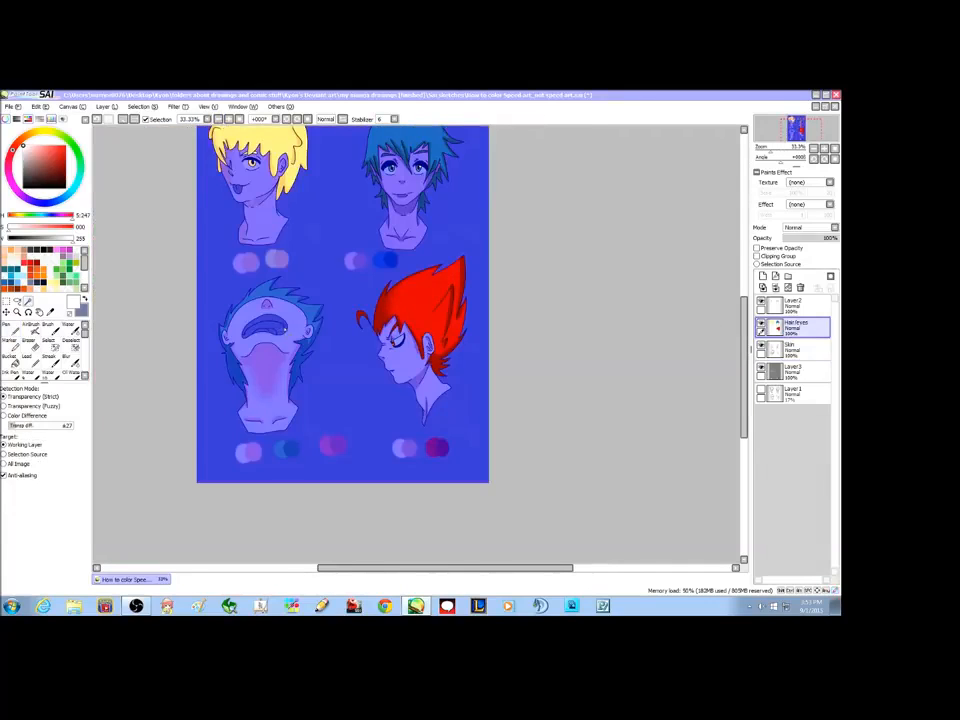
pyautogui.hotkey('ctrl', 'z')
# Step: Select the blond and green-haired heads' tongues on Layer2 and fill them with the light pink swatch colour on the Skin layer, Pen size 350
pyautogui.click(797, 306)
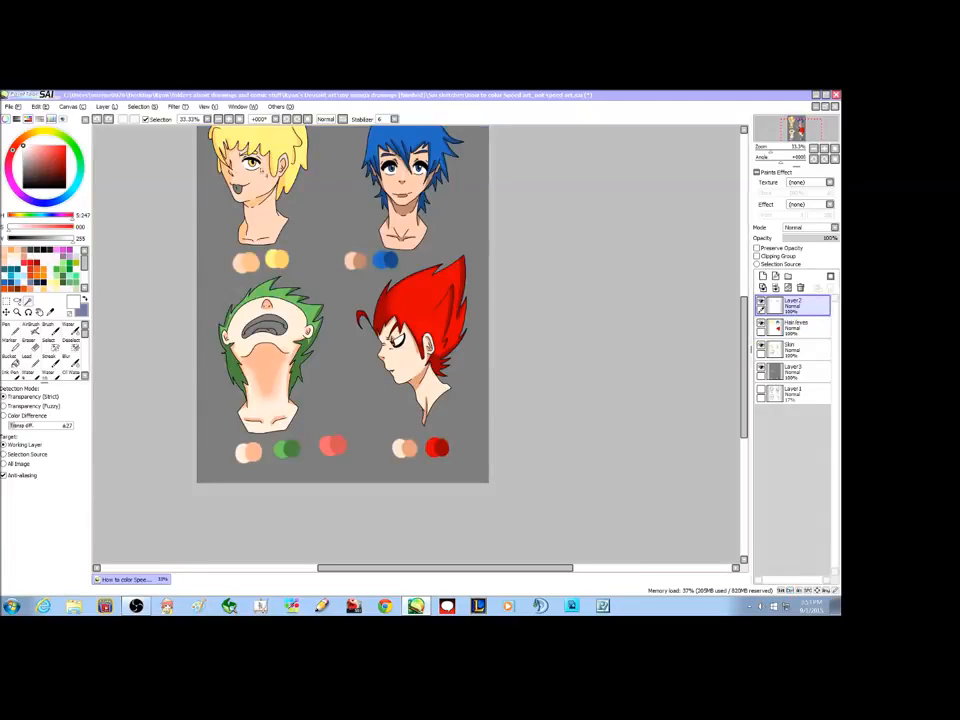
pyautogui.click(236, 187)
pyautogui.click(265, 332)
pyautogui.click(50, 312)
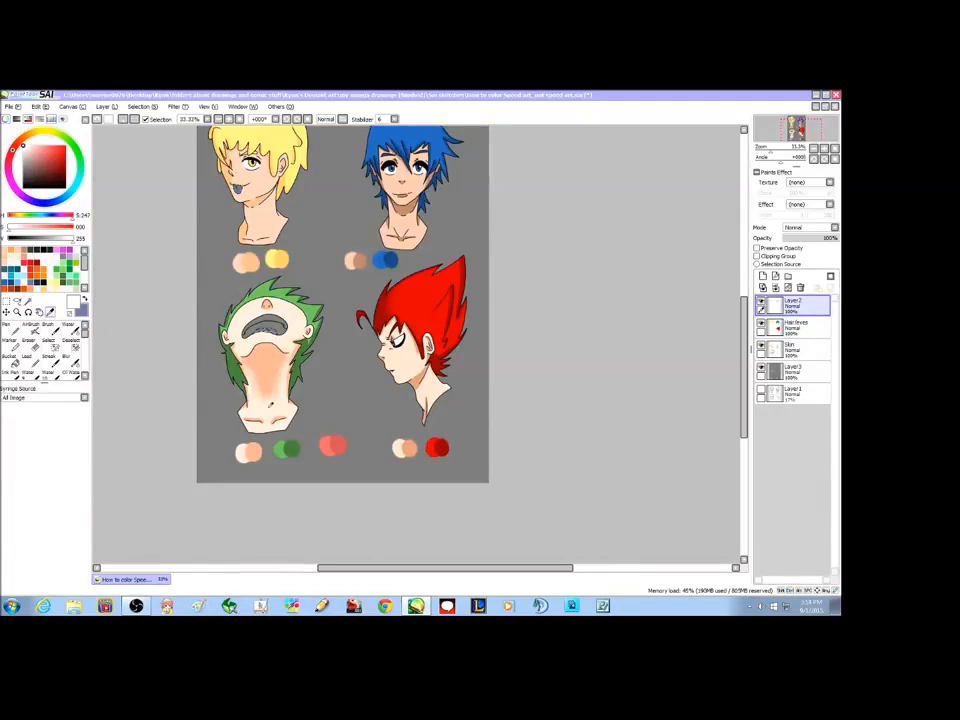
pyautogui.click(328, 443)
pyautogui.click(11, 330)
pyautogui.click(73, 566)
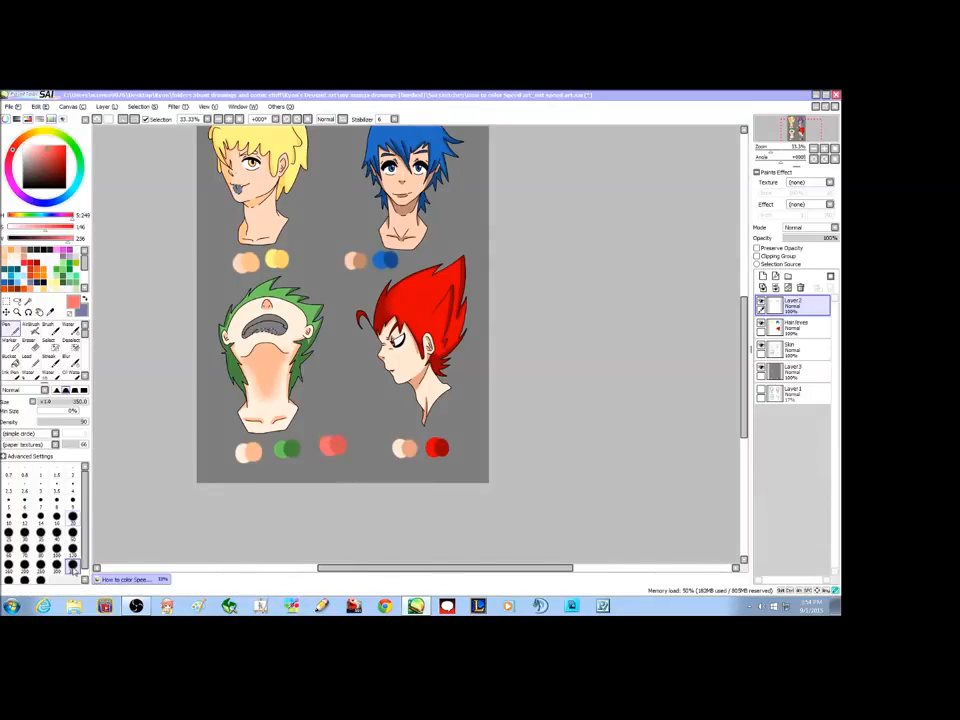
pyautogui.moveTo(262, 352)
pyautogui.mouseDown()
pyautogui.moveTo(266, 226)
pyautogui.moveTo(263, 249)
pyautogui.mouseUp()
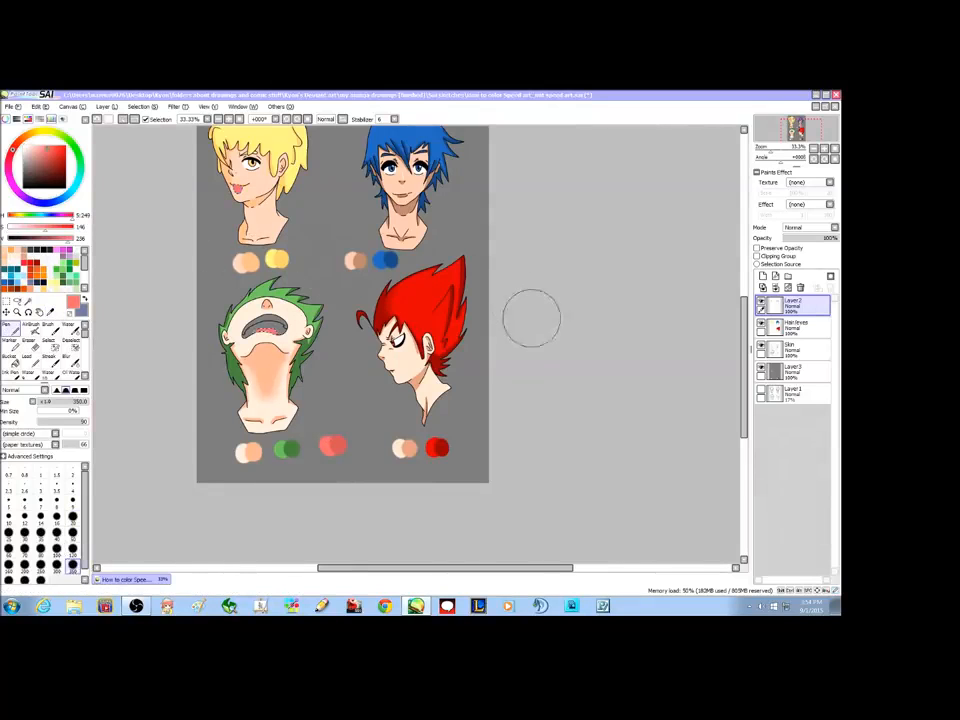
pyautogui.hotkey('ctrl', 'z')
pyautogui.click(791, 350)
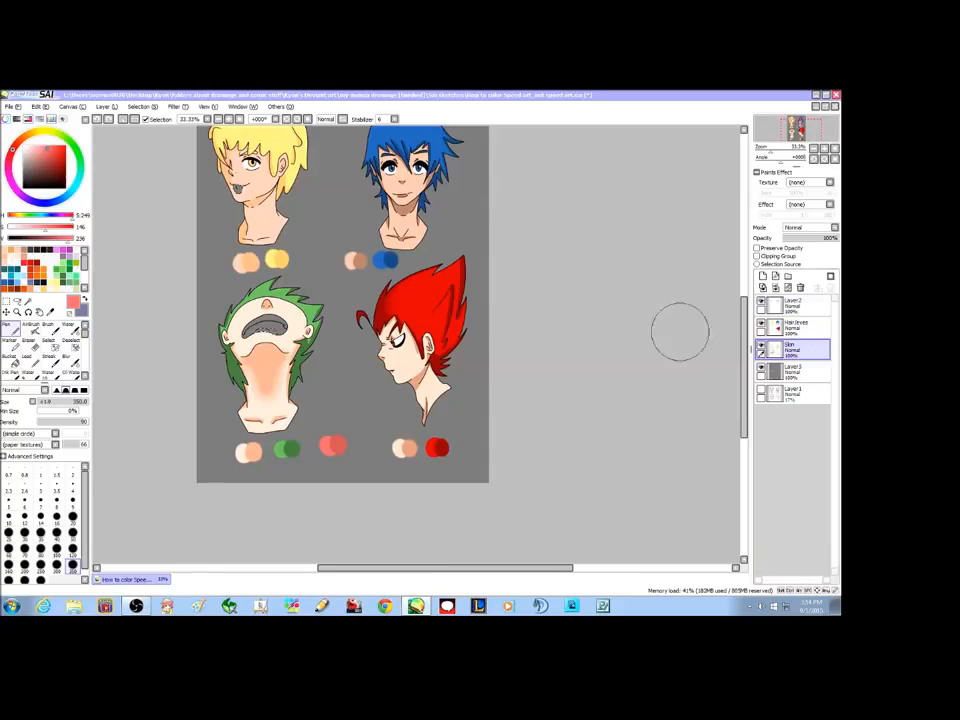
pyautogui.click(123, 119)
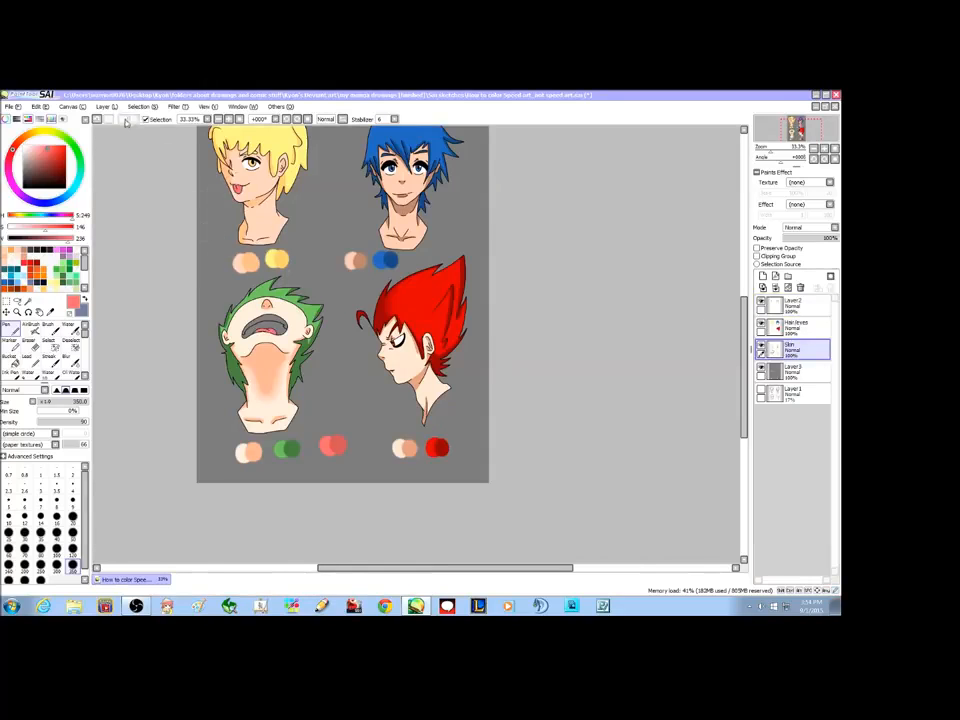
# Step: Fill the mouth interior around the green-haired head's tongue with the darker pink swatch colour on the Skin layer, using the Pen
pyautogui.click(50, 312)
pyautogui.click(341, 443)
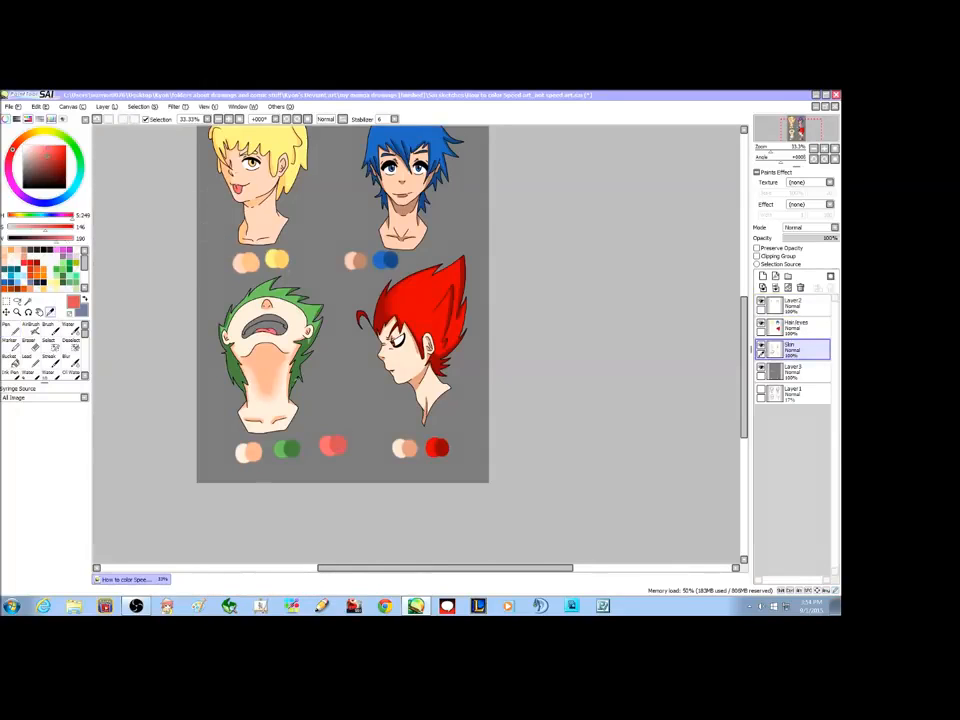
pyautogui.click(13, 330)
pyautogui.click(29, 303)
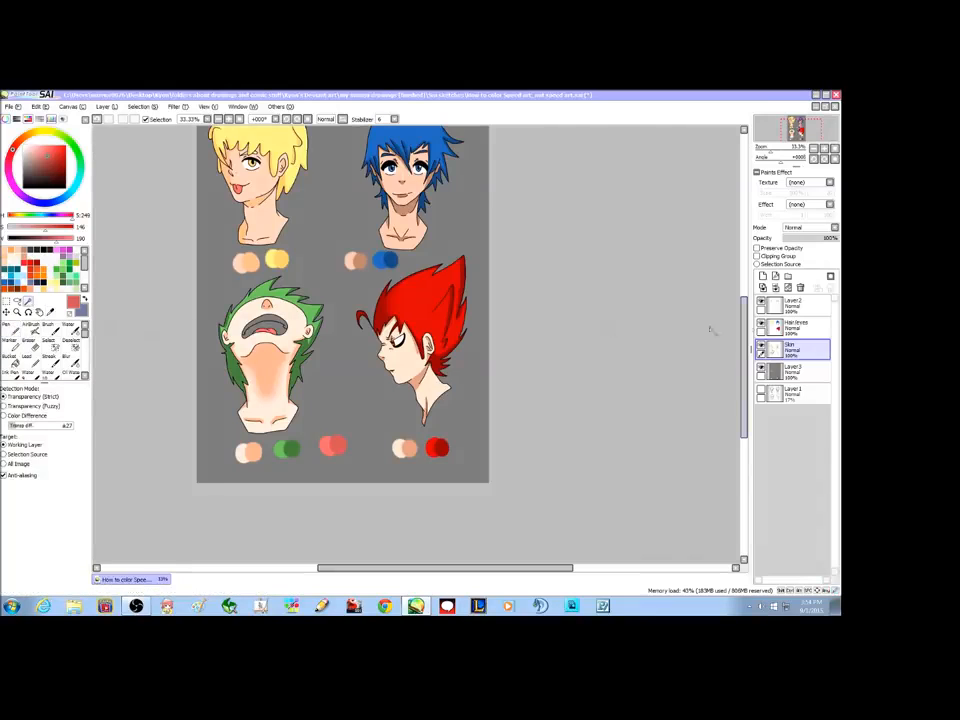
pyautogui.click(265, 323)
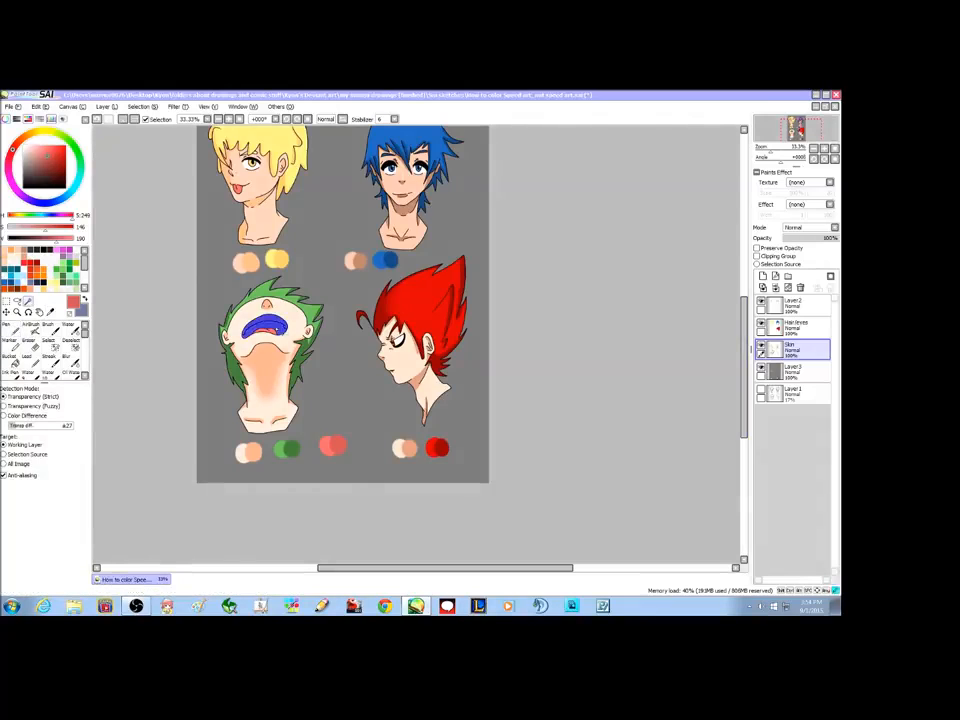
pyautogui.click(795, 305)
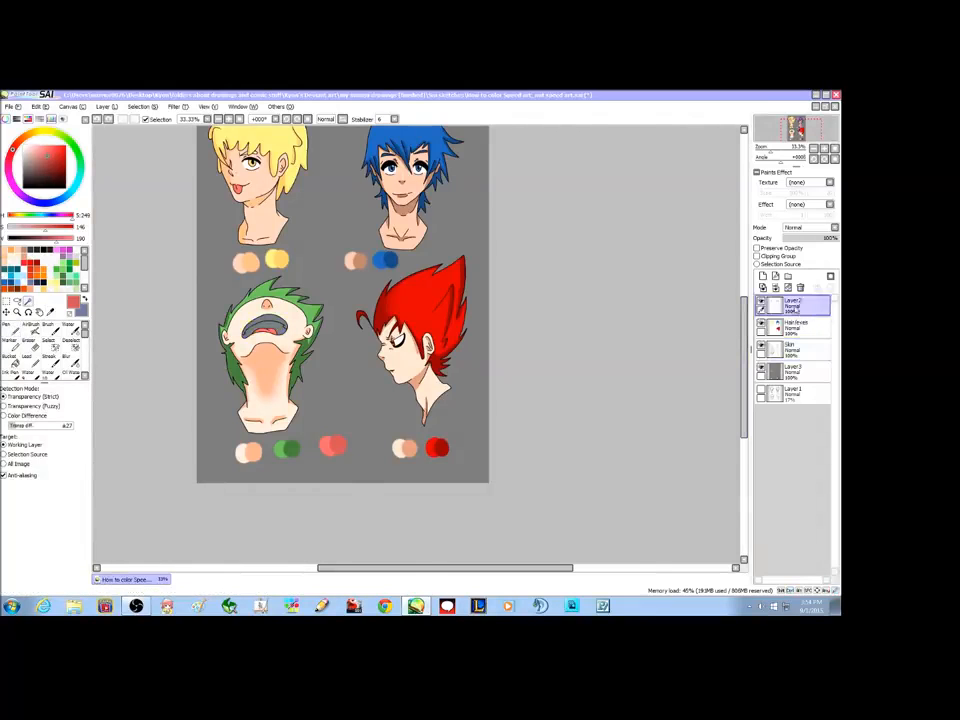
pyautogui.click(284, 328)
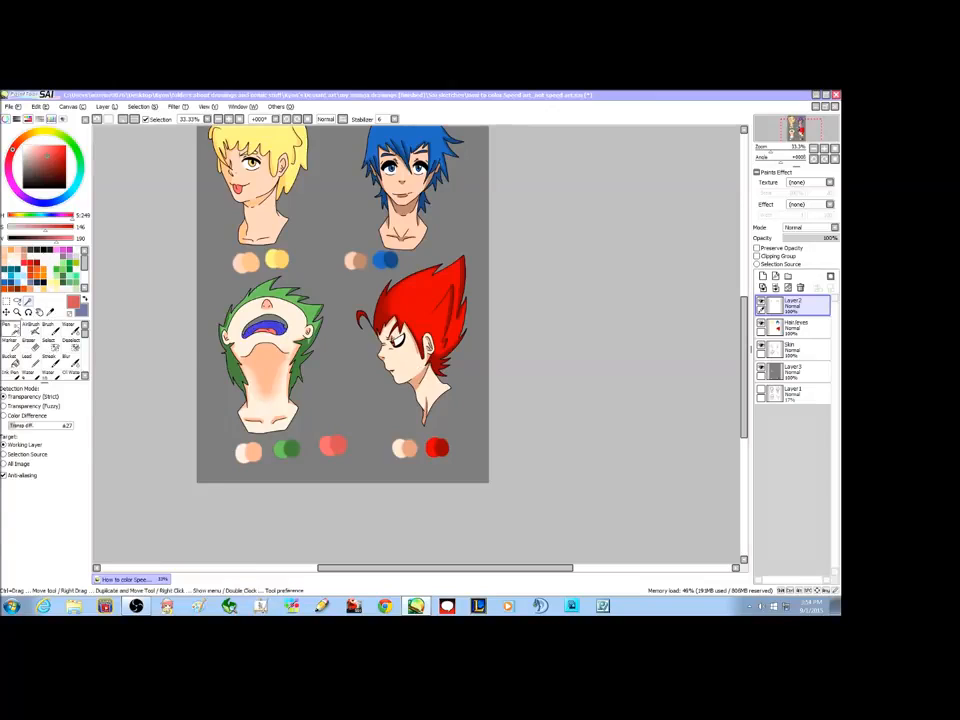
pyautogui.click(11, 329)
pyautogui.click(790, 348)
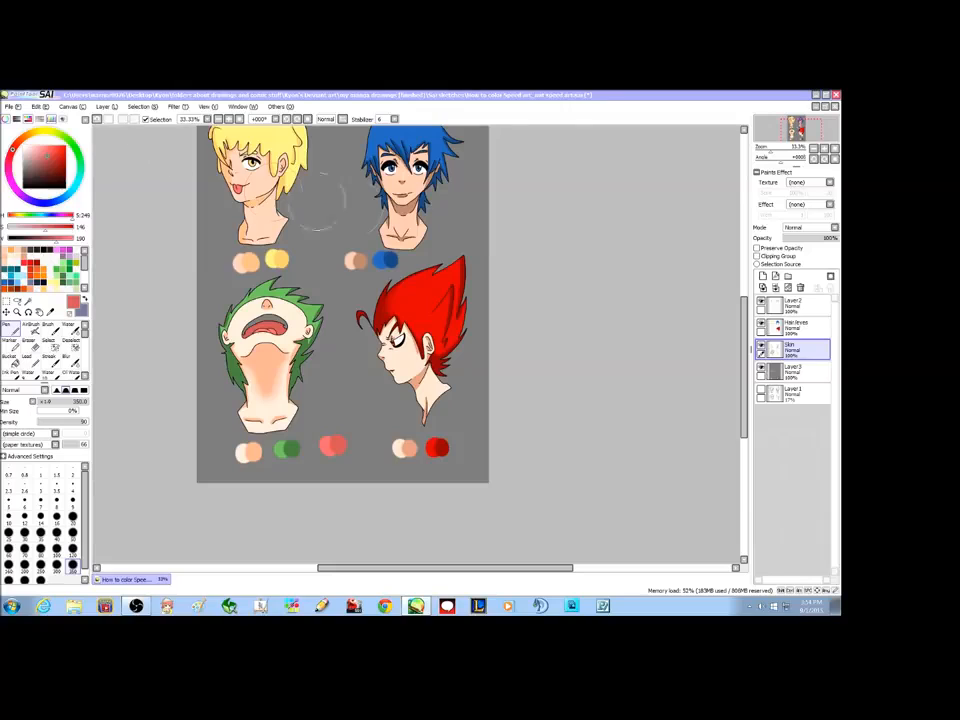
# Step: Select the green-haired head's teeth on Layer2 and paint them white on the Skin layer with the Pen at size 20
pyautogui.click(790, 312)
pyautogui.click(28, 302)
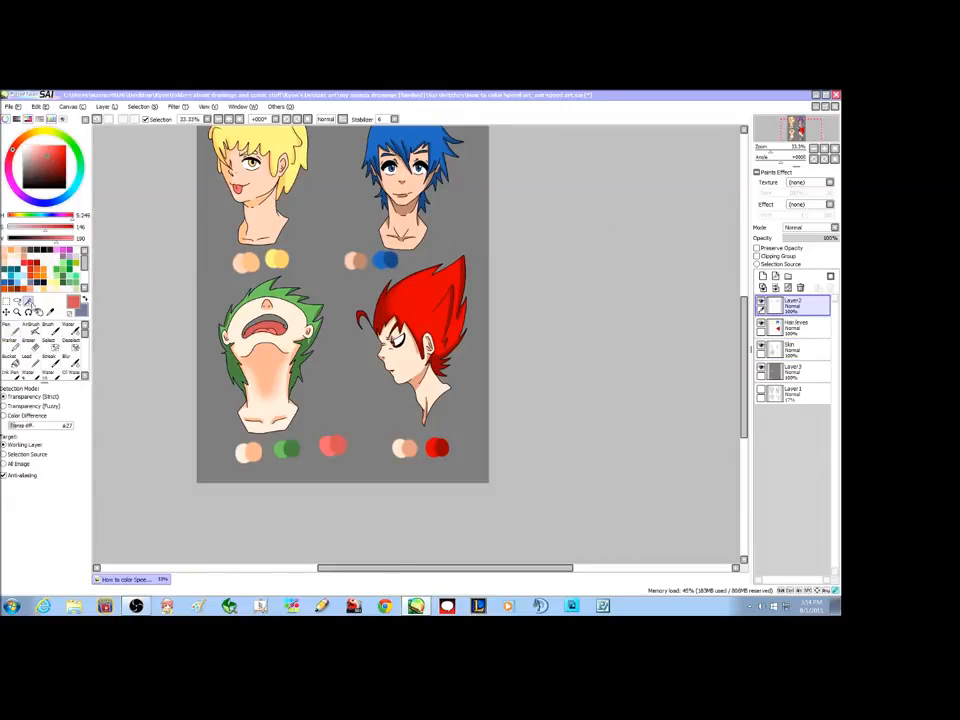
pyautogui.click(790, 348)
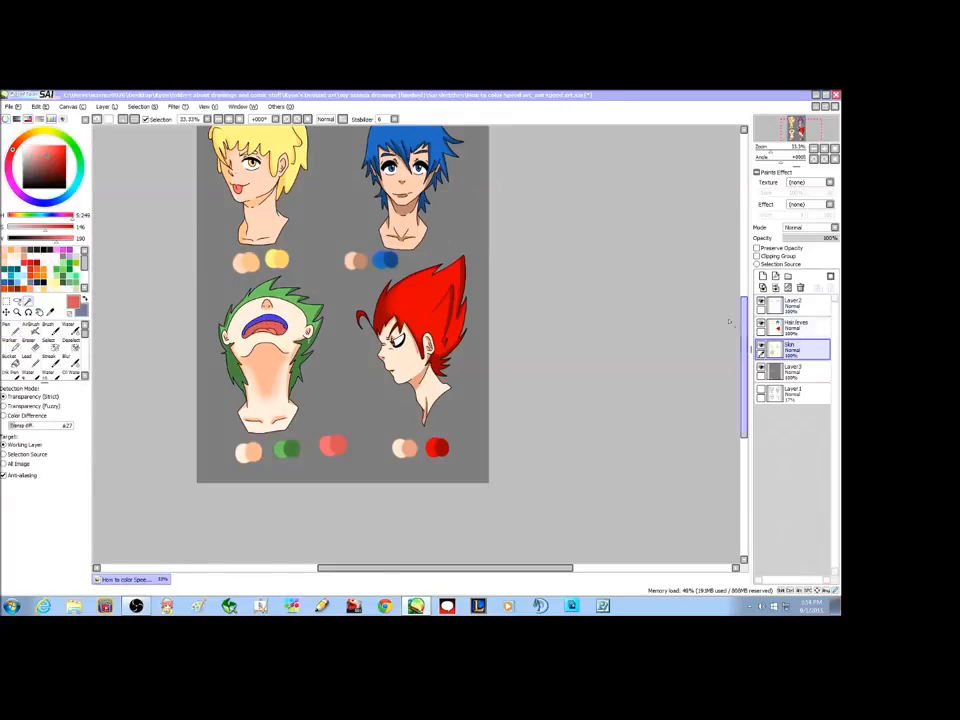
pyautogui.moveTo(56, 241); pyautogui.dragTo(7, 229)
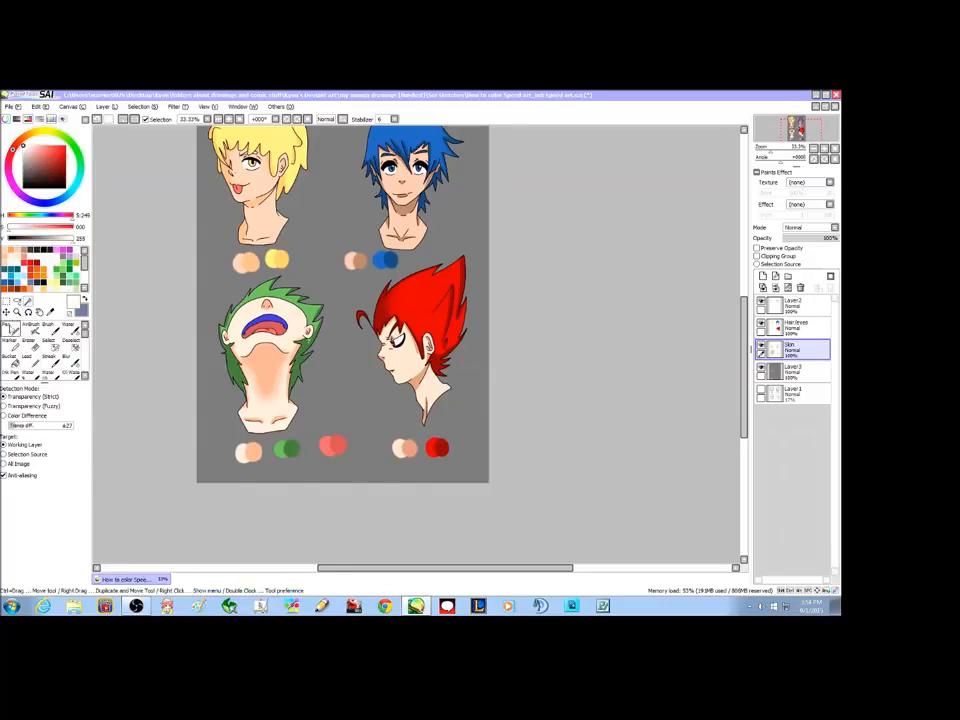
pyautogui.click(13, 329)
pyautogui.click(72, 515)
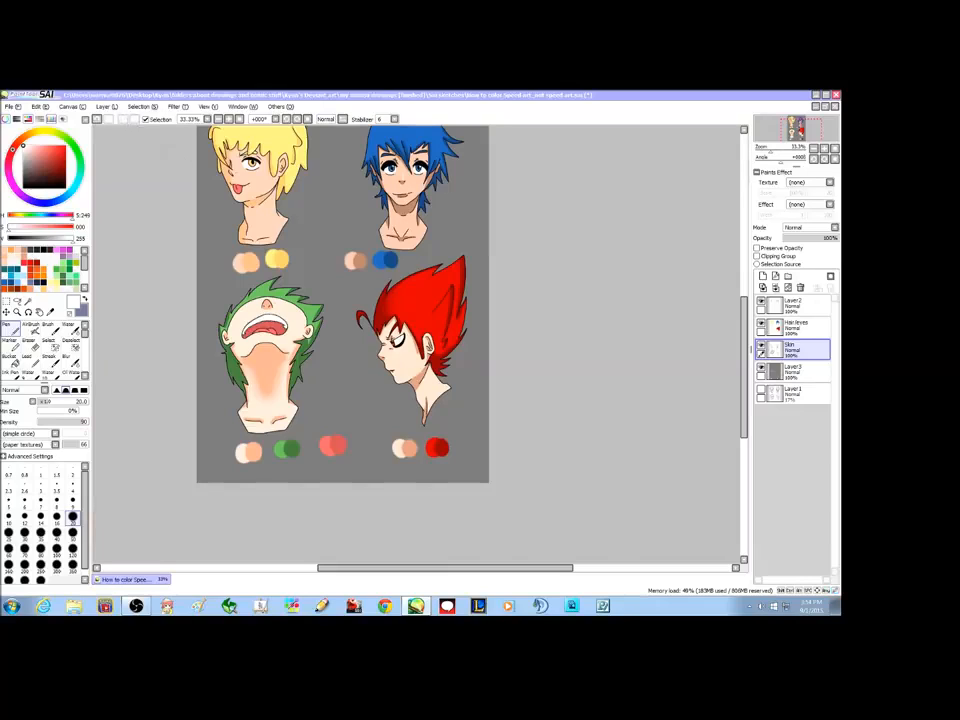
pyautogui.moveTo(518, 568); pyautogui.dragTo(504, 569)
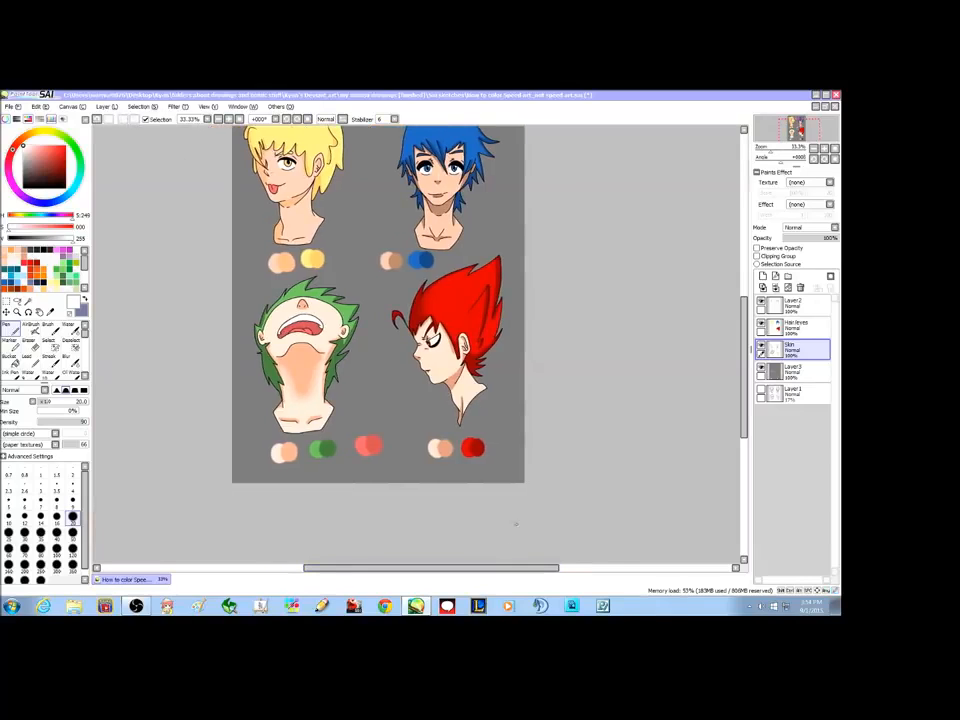
pyautogui.moveTo(745, 361)
pyautogui.mouseDown()
pyautogui.moveTo(746, 322)
pyautogui.moveTo(745, 345)
pyautogui.mouseUp()
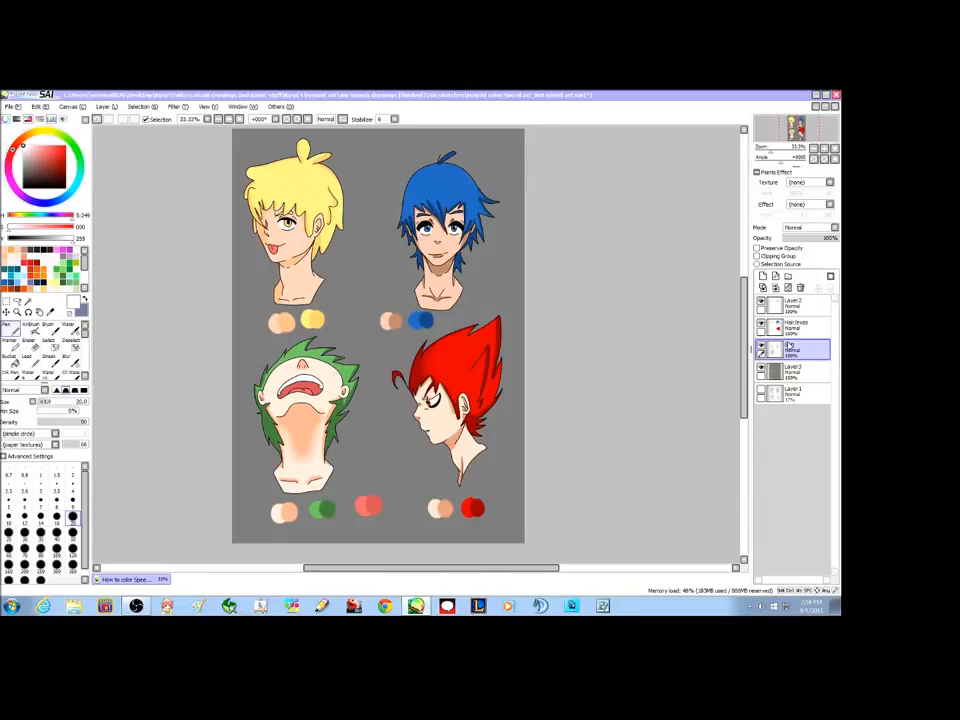
pyautogui.scroll(-2, 745, 330)
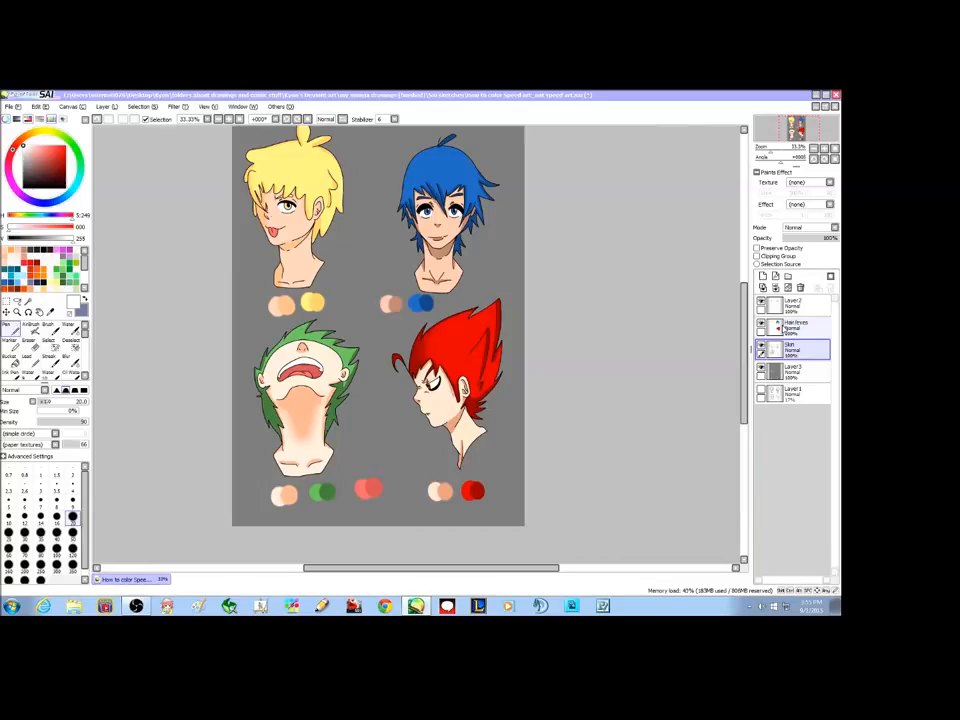
pyautogui.scroll(3, 748, 349)
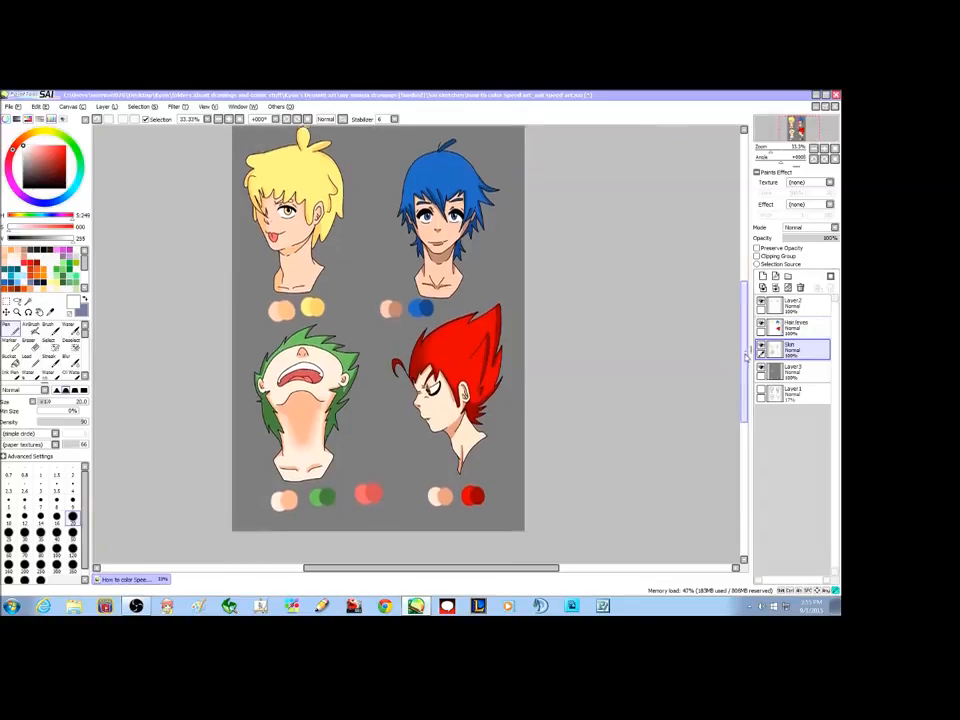
pyautogui.scroll(-2, 748, 352)
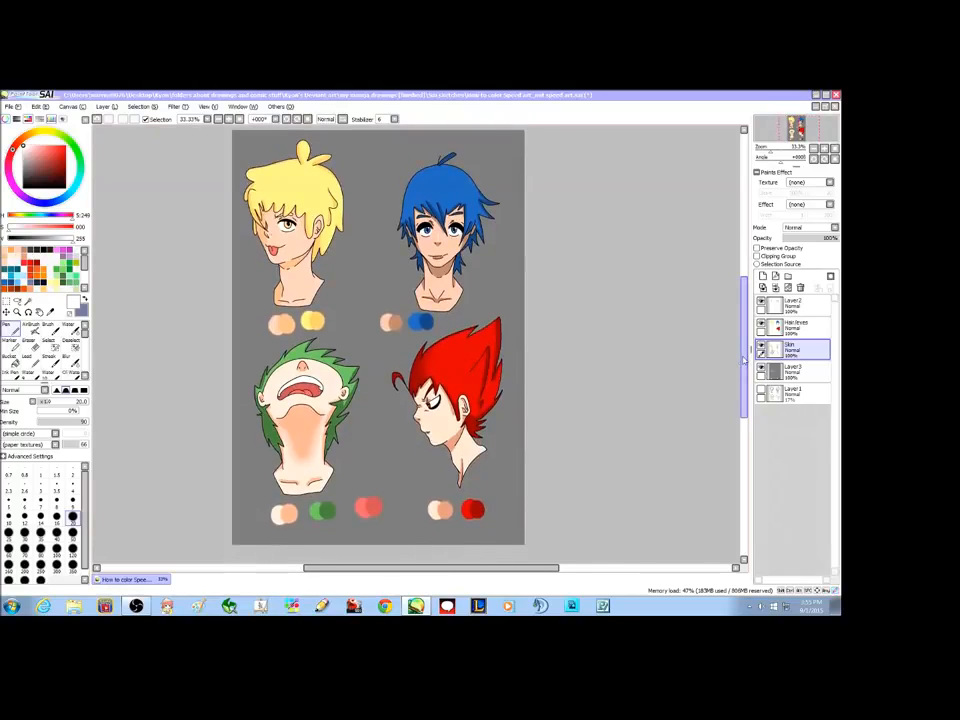